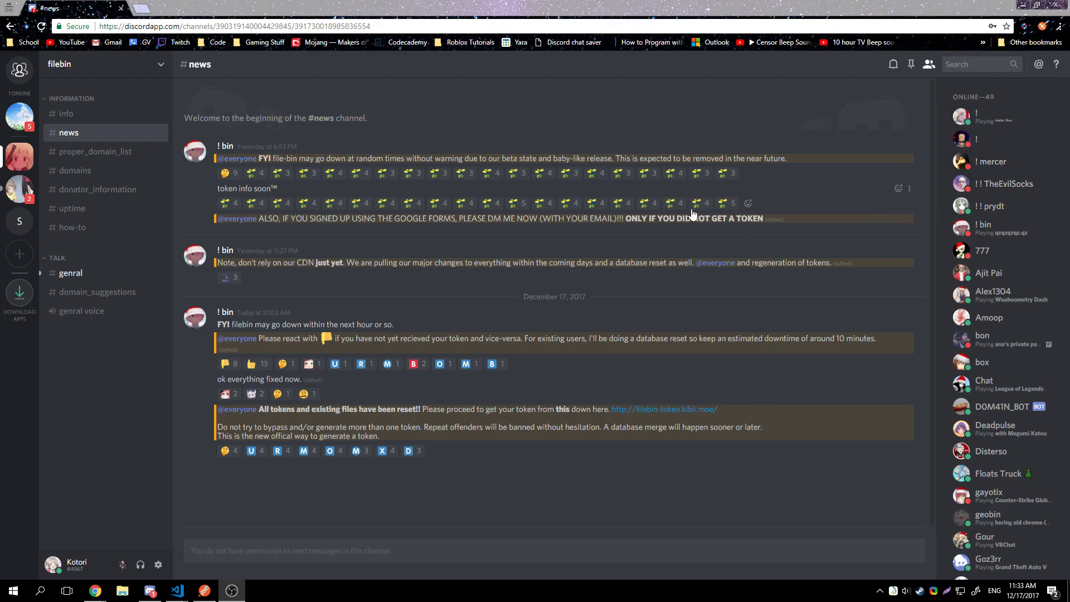
pyautogui.moveTo(313, 355); pyautogui.dragTo(479, 253)
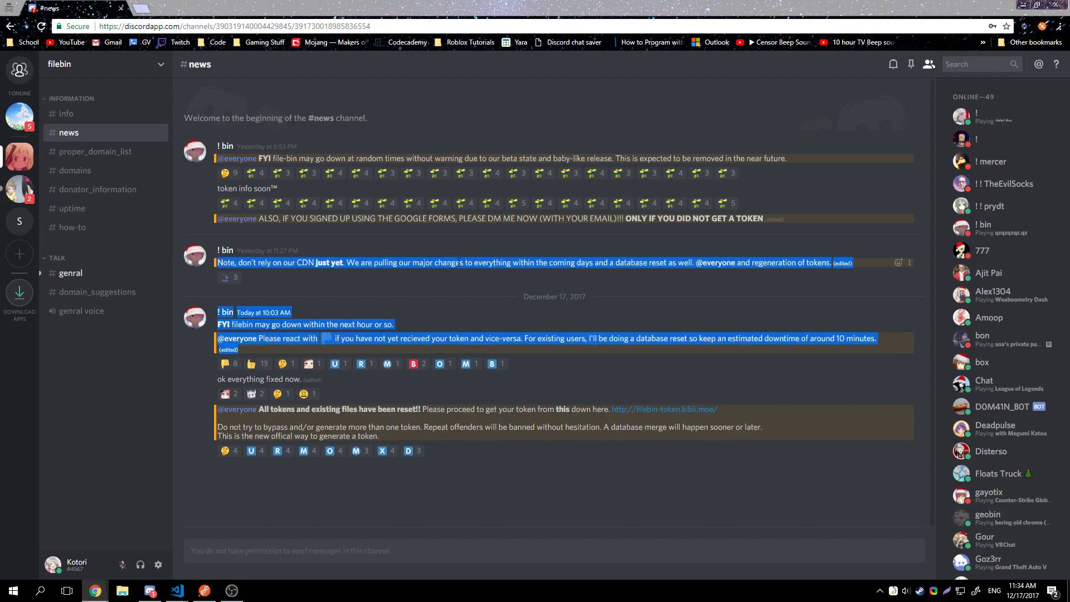
pyautogui.click(473, 292)
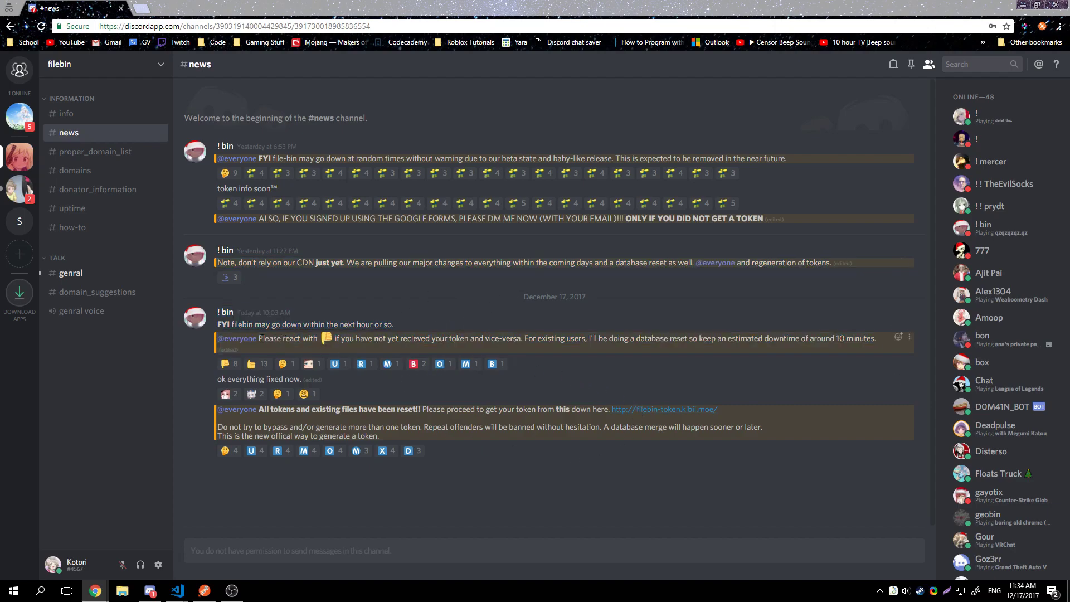
pyautogui.moveTo(262, 339); pyautogui.dragTo(291, 349)
pyautogui.click(291, 349)
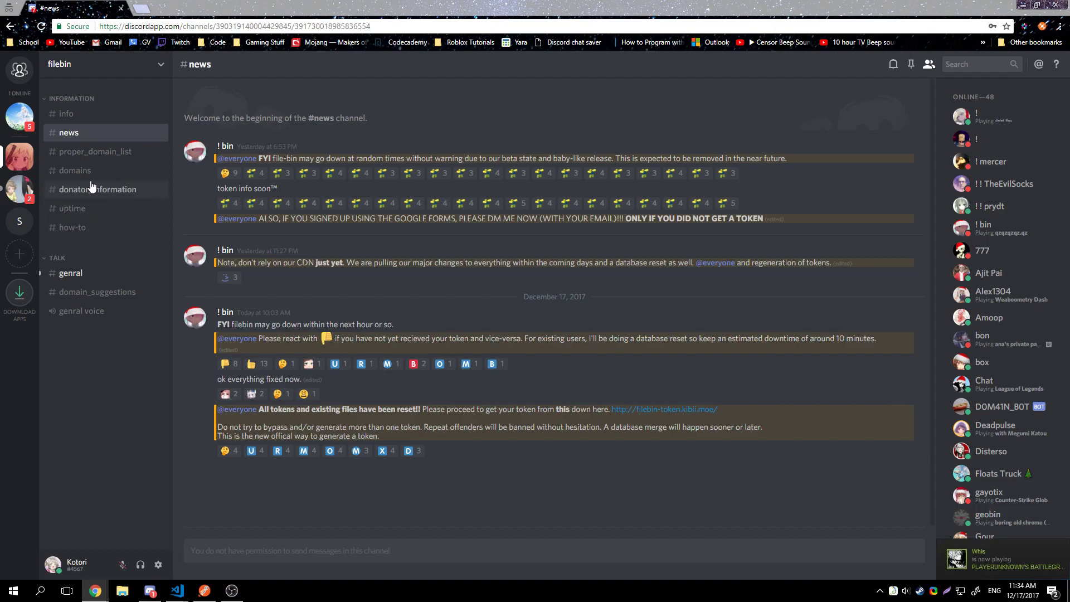
# Open the full Pastebin domain list linked in the #proper_domain_list channel and browse it to the *.is-my.club wildcard domain.
pyautogui.click(90, 151)
pyautogui.click(627, 409)
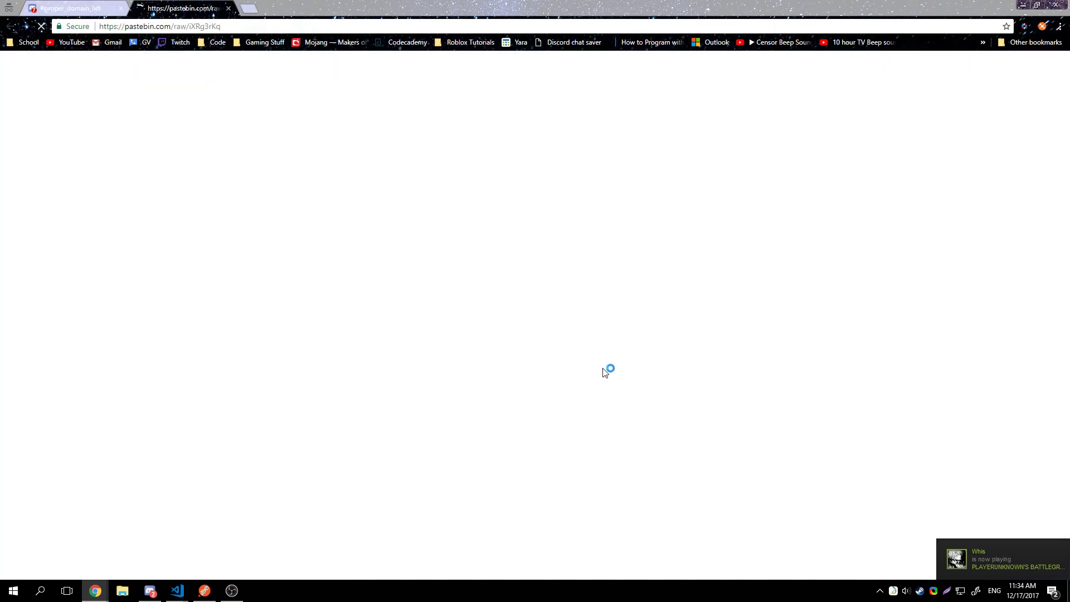
pyautogui.scroll(-15, 345, 246)
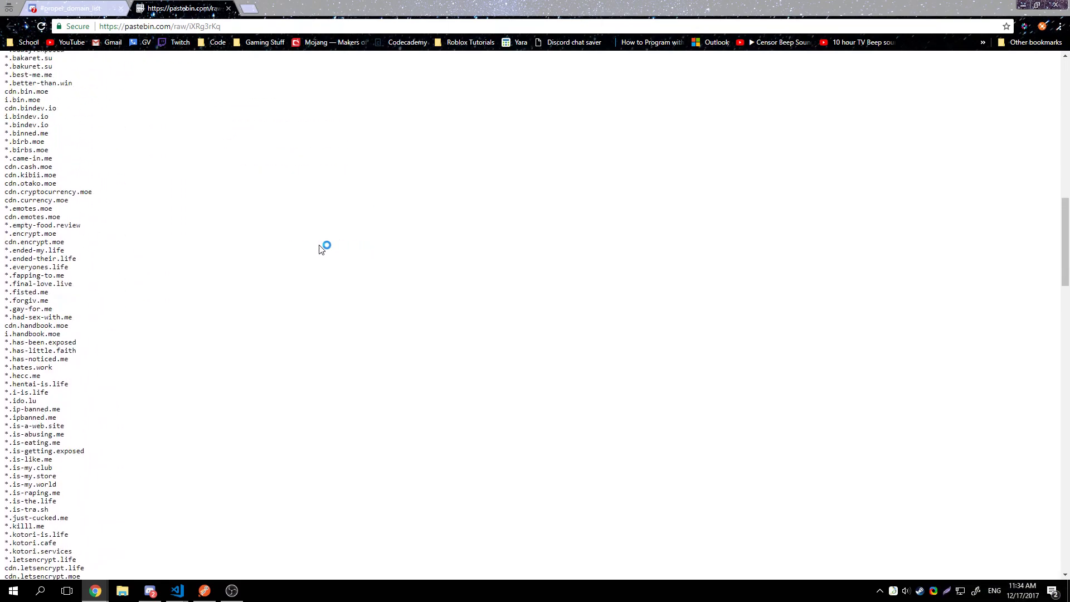
pyautogui.scroll(5, 175, 270)
pyautogui.scroll(3, 74, 259)
pyautogui.scroll(1, 101, 277)
pyautogui.scroll(-3, 101, 277)
pyautogui.scroll(-4, 102, 277)
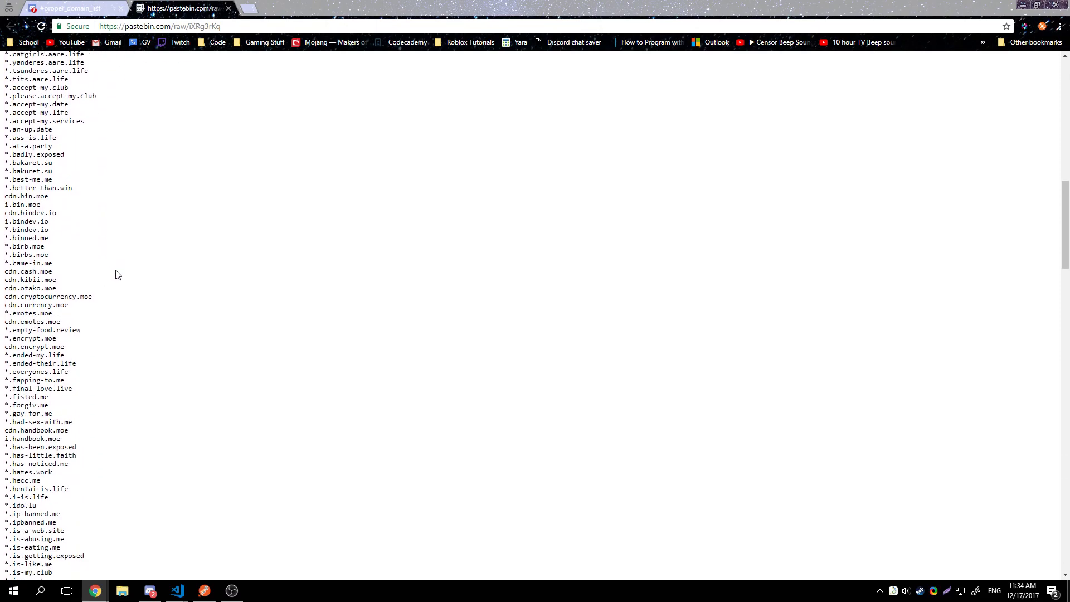
pyautogui.scroll(-1, 117, 274)
pyautogui.scroll(-1, 125, 268)
pyautogui.scroll(-3, 125, 268)
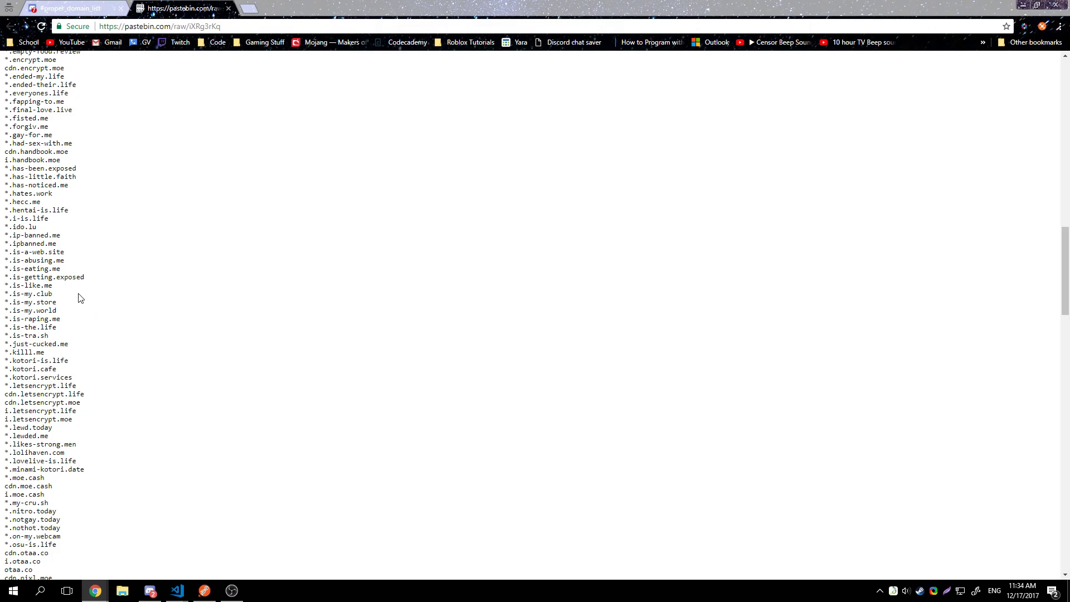
pyautogui.moveTo(53, 294); pyautogui.dragTo(2, 298)
# Replace the Pastebin page with a new tab and load the wildcard subdomain 4chan.is-my.club.
pyautogui.click(249, 7)
pyautogui.click(228, 8)
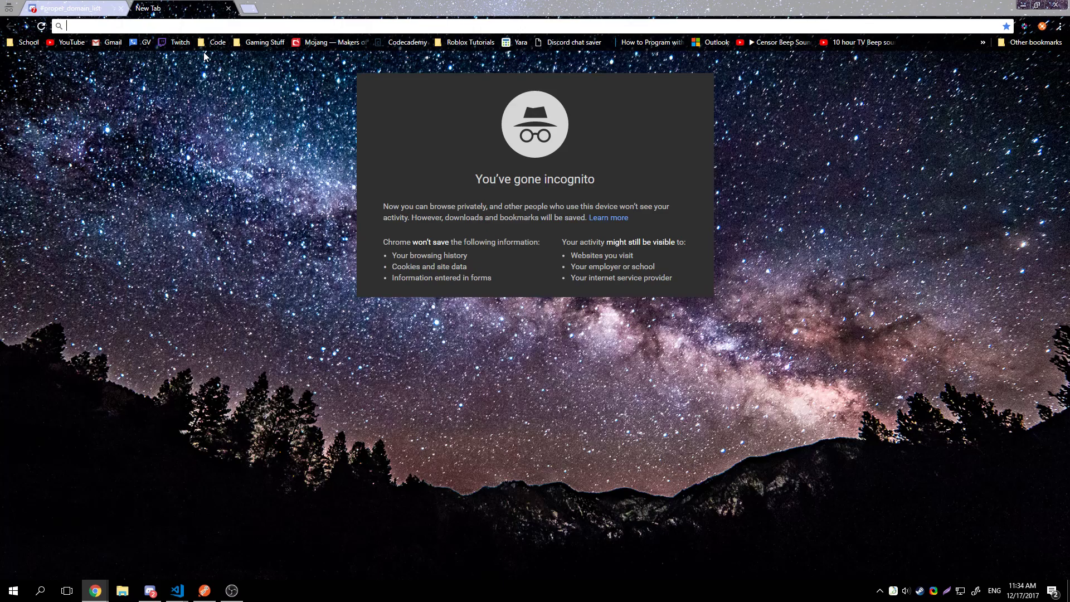
pyautogui.write('4chan.')
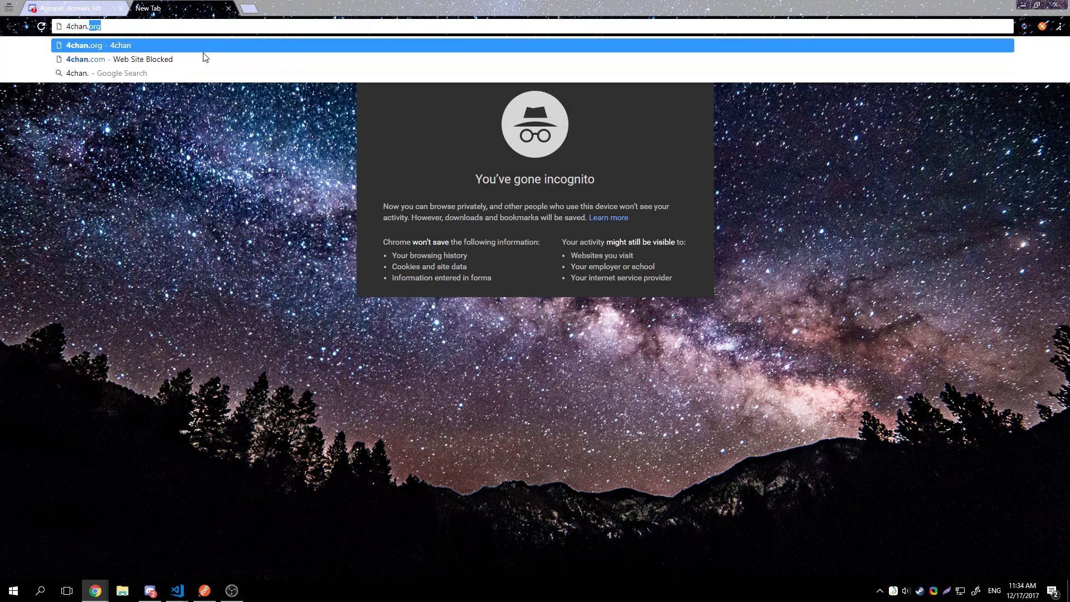
pyautogui.write('is-my.club')
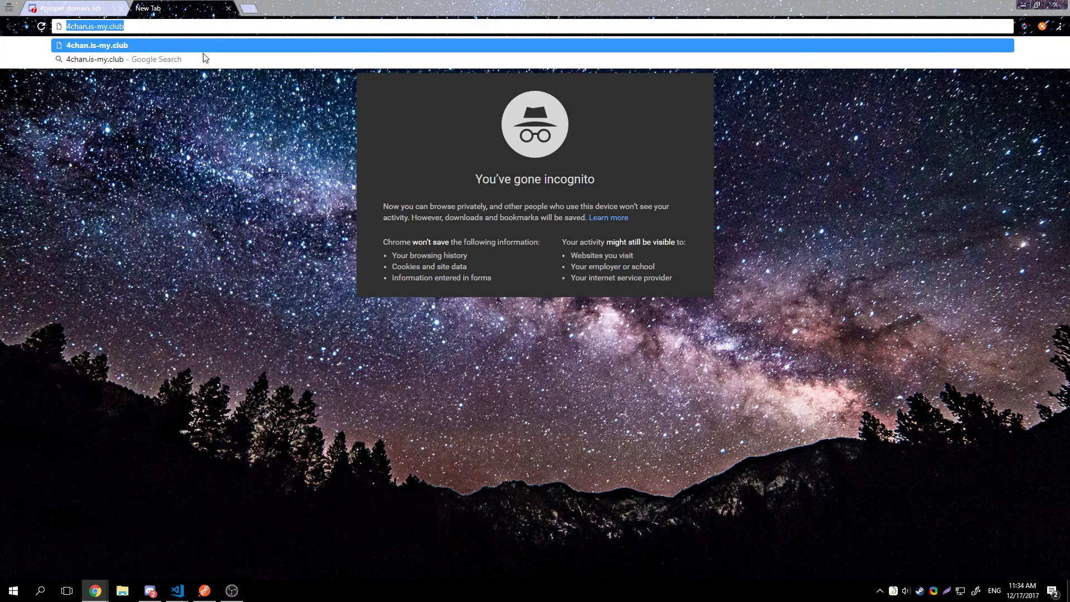
pyautogui.press('Return')
pyautogui.moveTo(132, 162); pyautogui.dragTo(1, 14)
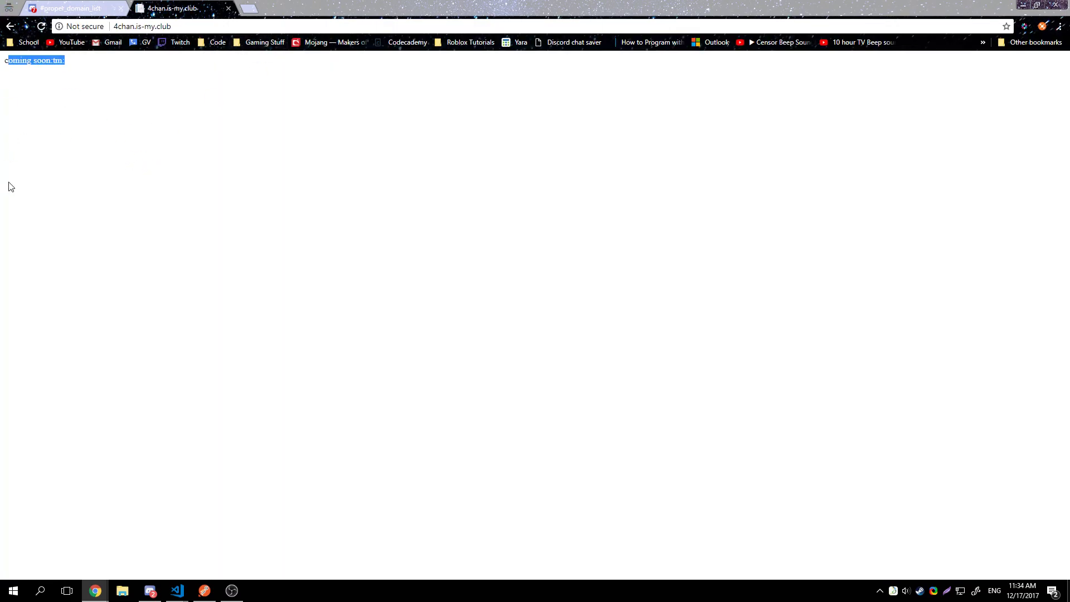
pyautogui.click(303, 190)
pyautogui.moveTo(141, 84); pyautogui.dragTo(7, 100)
# Extend the address with the sample path /am-i-rite?/{code} and load 4chan.is-my.club/am-i-rite?/{code}.
pyautogui.click(196, 27)
pyautogui.click(196, 28)
pyautogui.write('/')
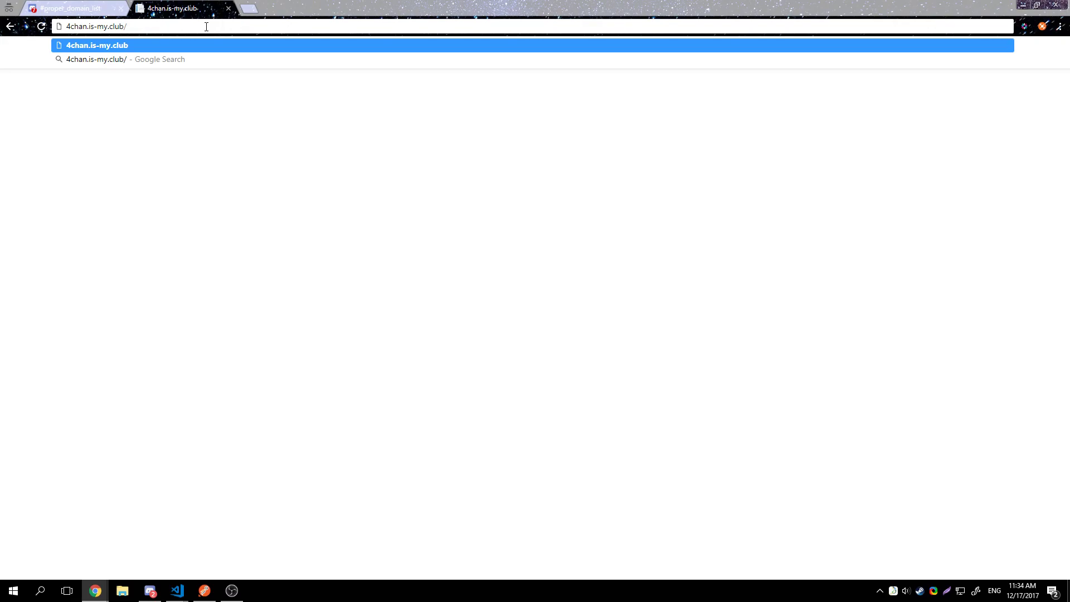
pyautogui.write('am-i-rite?/')
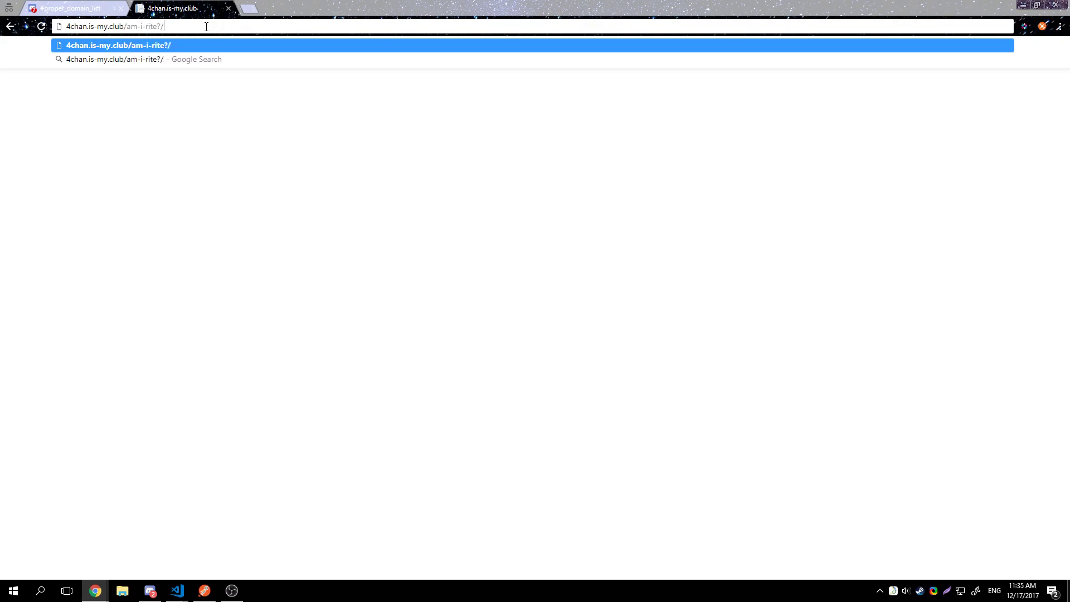
pyautogui.write('{code}')
pyautogui.hotkey('ctrl', 'a')
pyautogui.press('Return')
pyautogui.hotkey('ctrl', 'a')
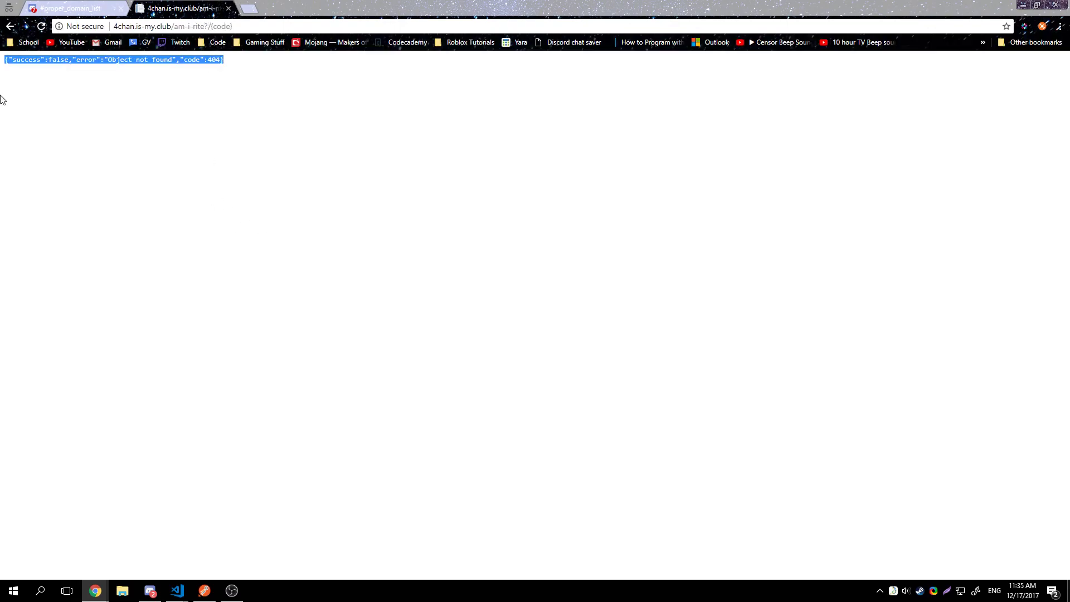
# Remove the path, swap the subdomain for fdsfdsfdhsjgfhjgdsjhf, and load fdsfdsfdhsjgfhjgdsjhf.is-my.club.
pyautogui.moveTo(232, 26); pyautogui.dragTo(171, 49)
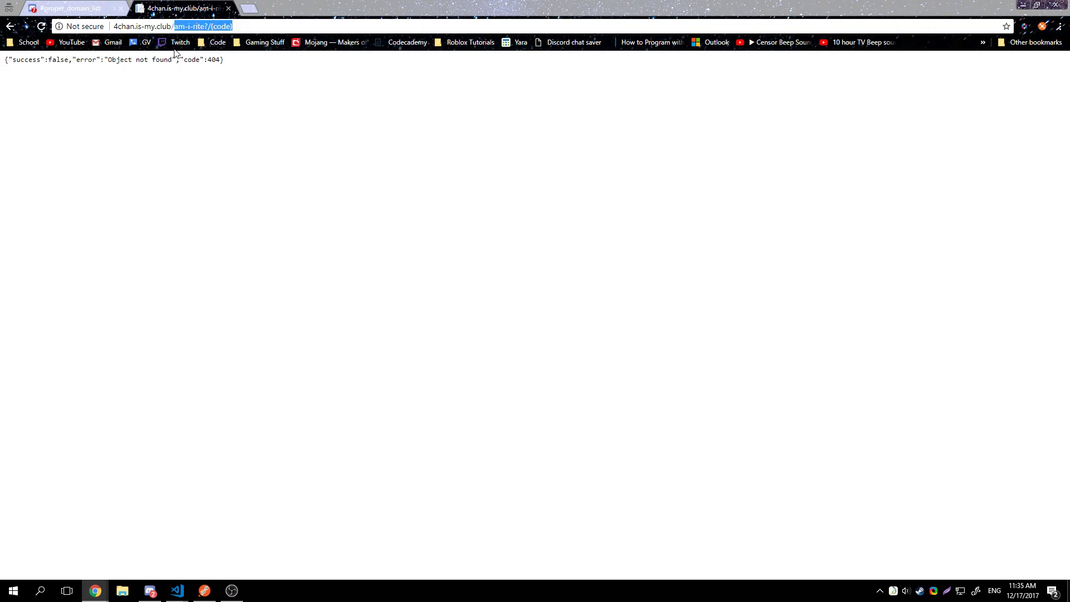
pyautogui.write('/')
pyautogui.doubleClick(79, 27)
pyautogui.write('fdsfdsfdhsjgfhjgdsjhf')
pyautogui.press('Return')
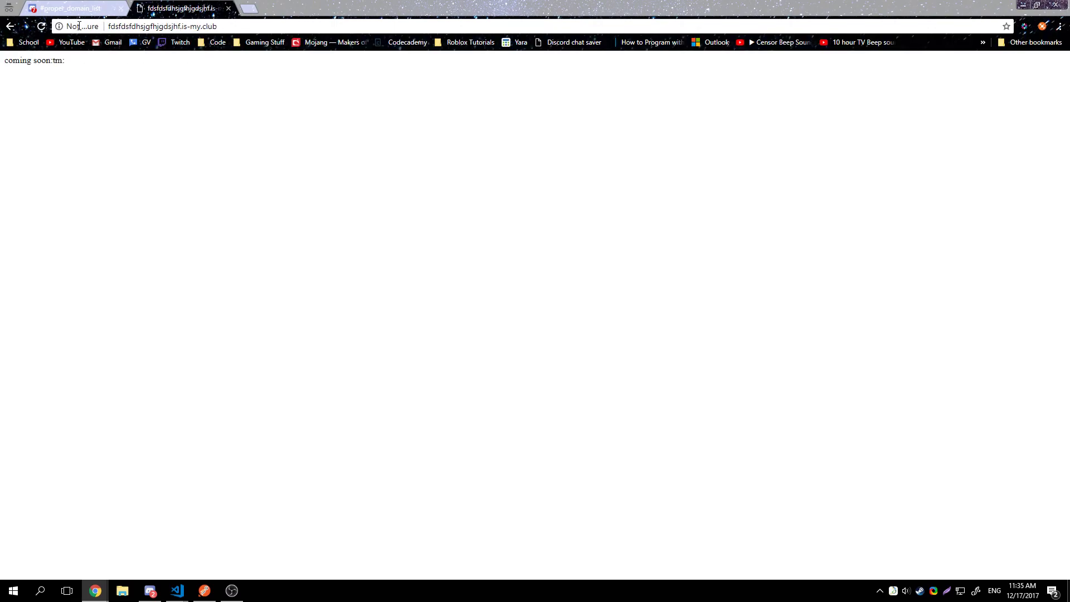
# Try to load a nested wildcard address with the subdomains dsadasdasd.asdasdsad.sadasdasdas in front of is-my.club.
pyautogui.click(115, 26)
pyautogui.doubleClick(130, 27)
pyautogui.write('dsadasdasd.asdasdsad.sadasdasd')
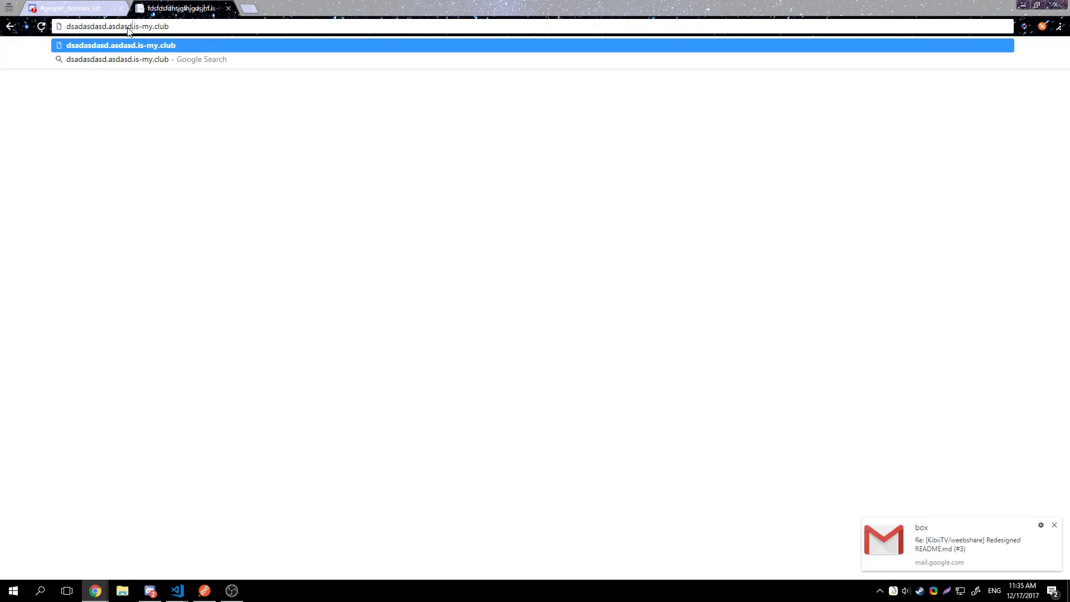
pyautogui.write('as.')
pyautogui.press('Return')
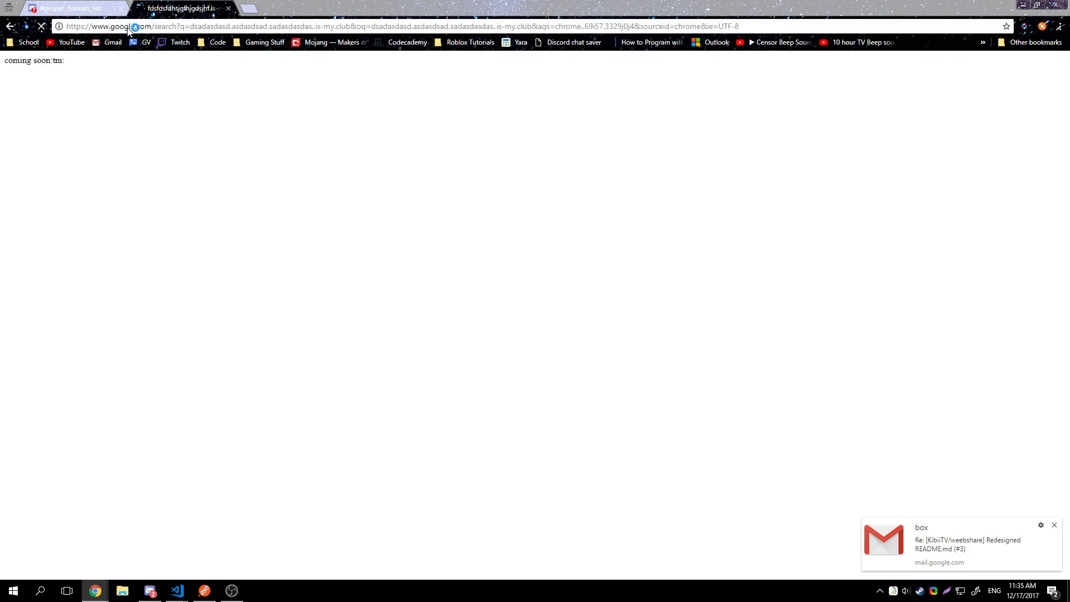
# Remove the extra dot before is-my.club and load dsadasdasd.asdasdsad.sadasdasdas.is-my.club.
pyautogui.hotkey('ctrl', 'z')
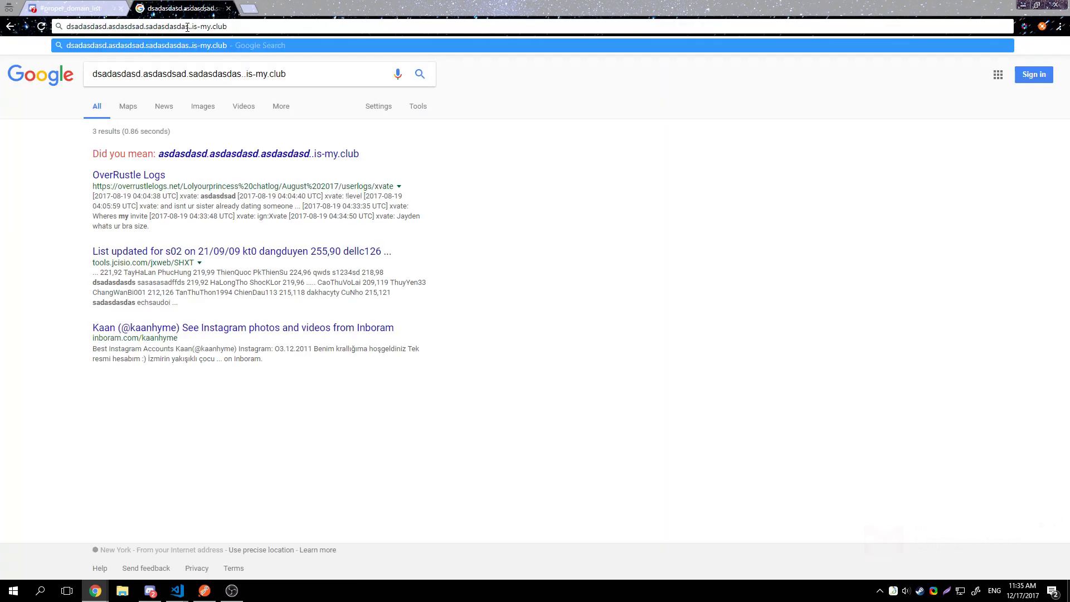
pyautogui.hotkey('ctrl', 'z')
pyautogui.hotkey('ctrl', 'z')
pyautogui.hotkey('ctrl', 'z')
pyautogui.hotkey('ctrl', 'z')
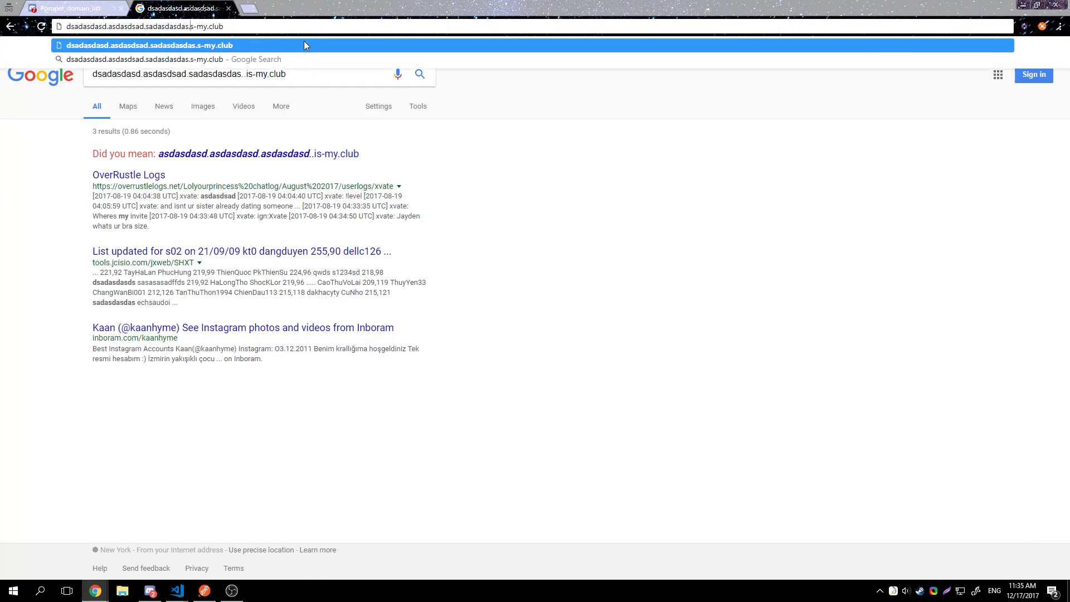
pyautogui.hotkey('ctrl', 'z')
pyautogui.press('Return')
pyautogui.hotkey('ctrl', 'a')
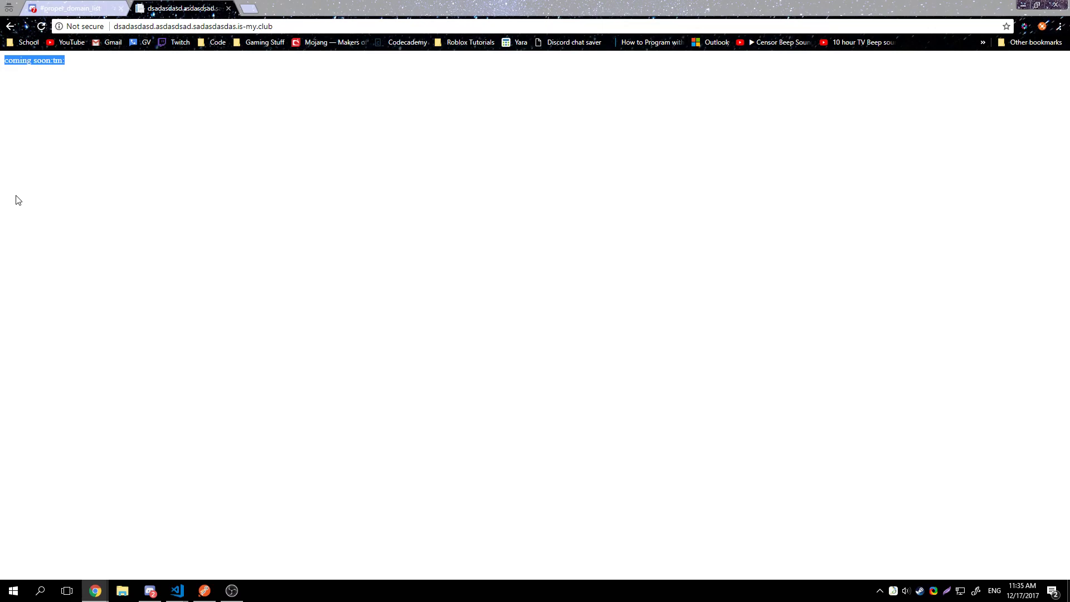
# Return to Discord's #news channel and highlight the announcement's rules on generating tokens.
pyautogui.click(88, 5)
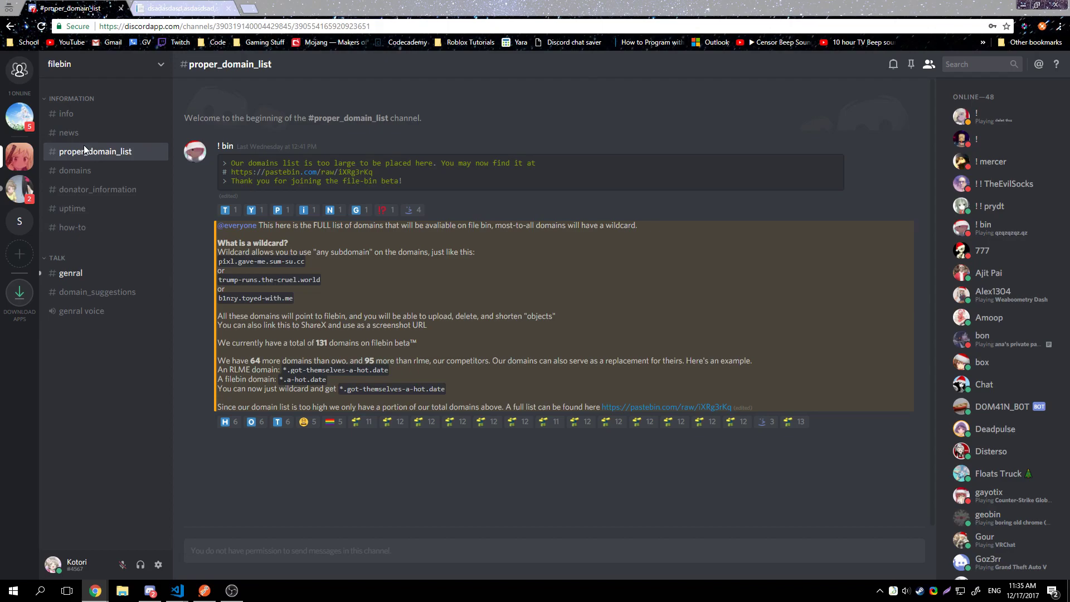
pyautogui.click(114, 137)
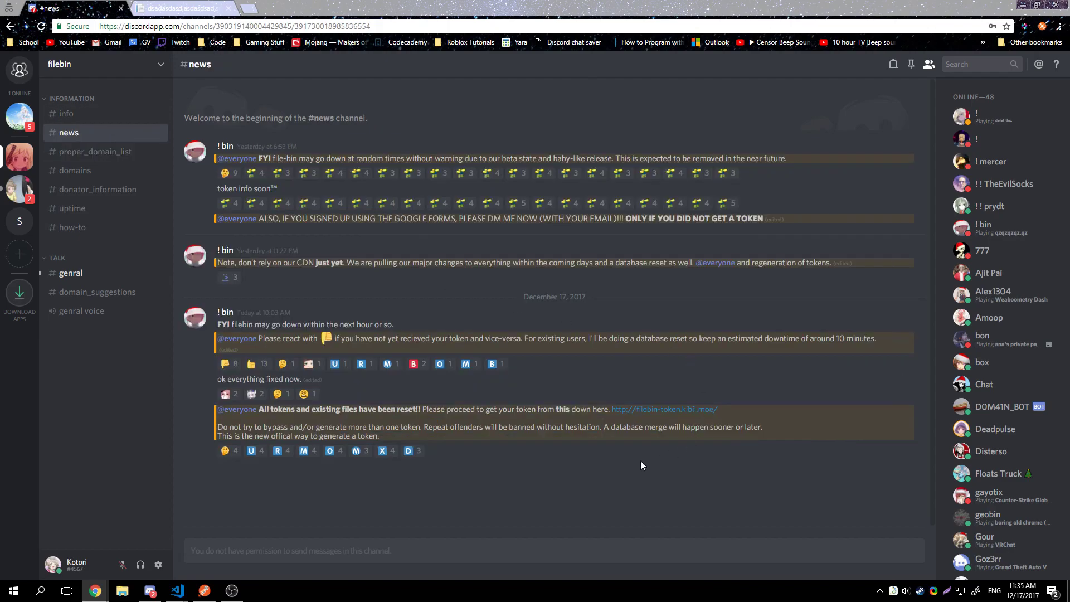
pyautogui.moveTo(350, 436); pyautogui.dragTo(218, 427)
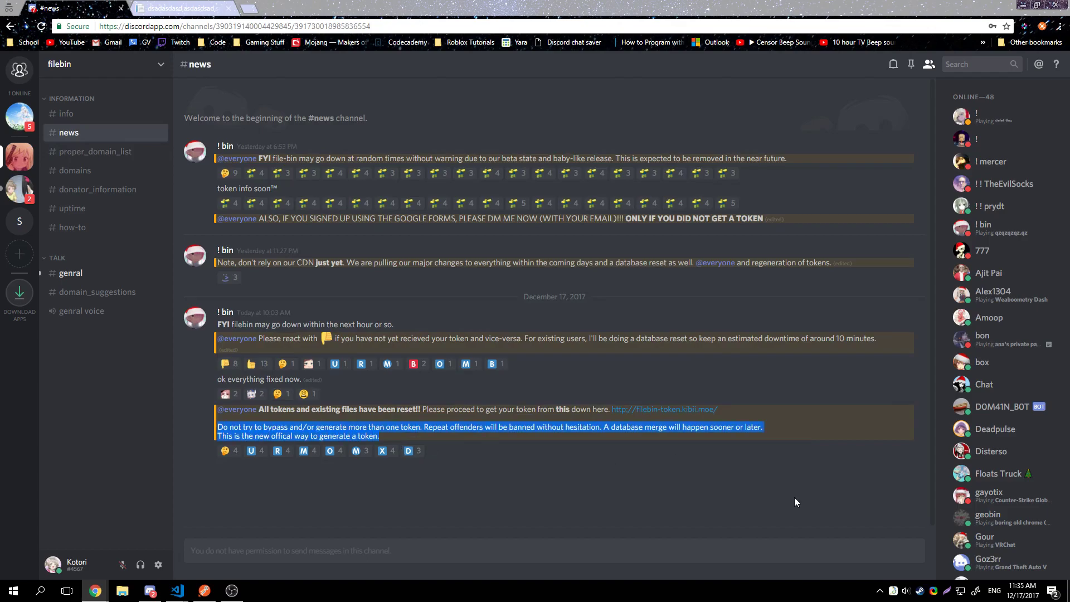
# Load the ShareX website at getsharex.com in the second browser tab and look over its home page.
pyautogui.rightClick(933, 591)
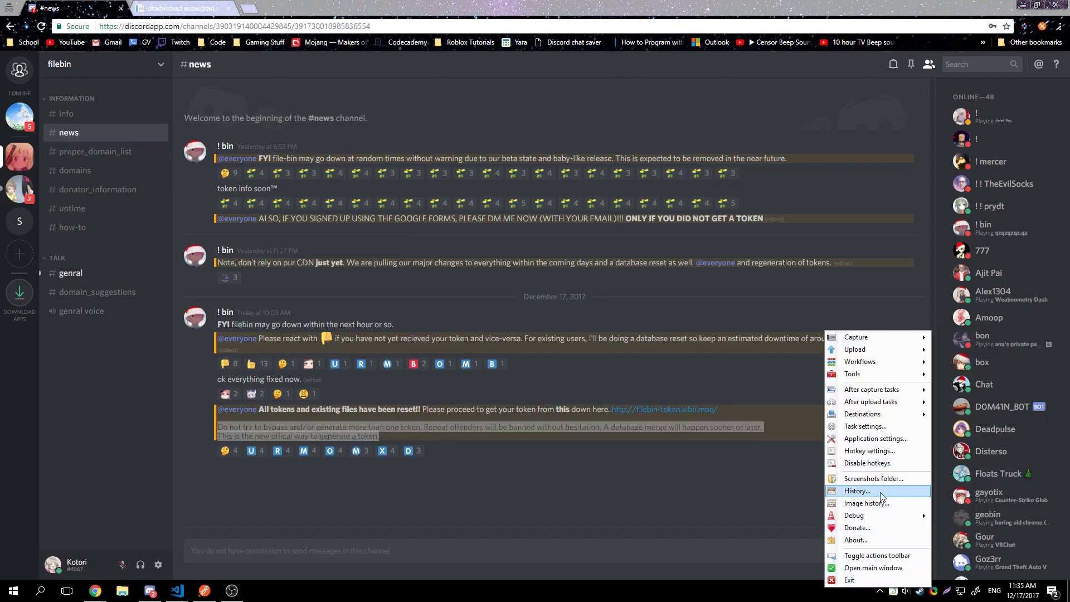
pyautogui.moveTo(865, 418)
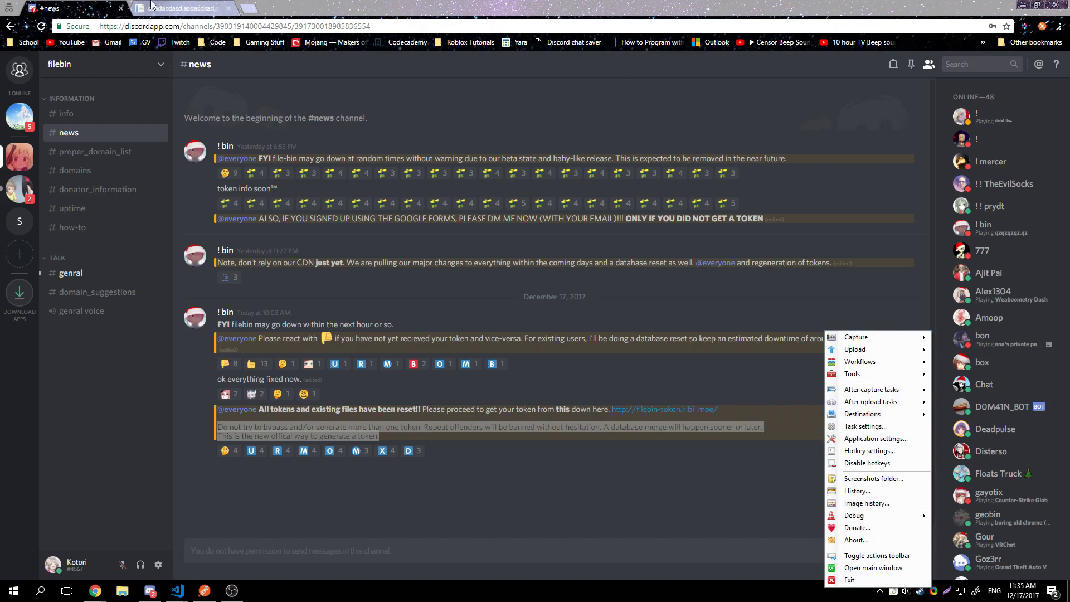
pyautogui.click(151, 6)
pyautogui.click(178, 26)
pyautogui.write('get')
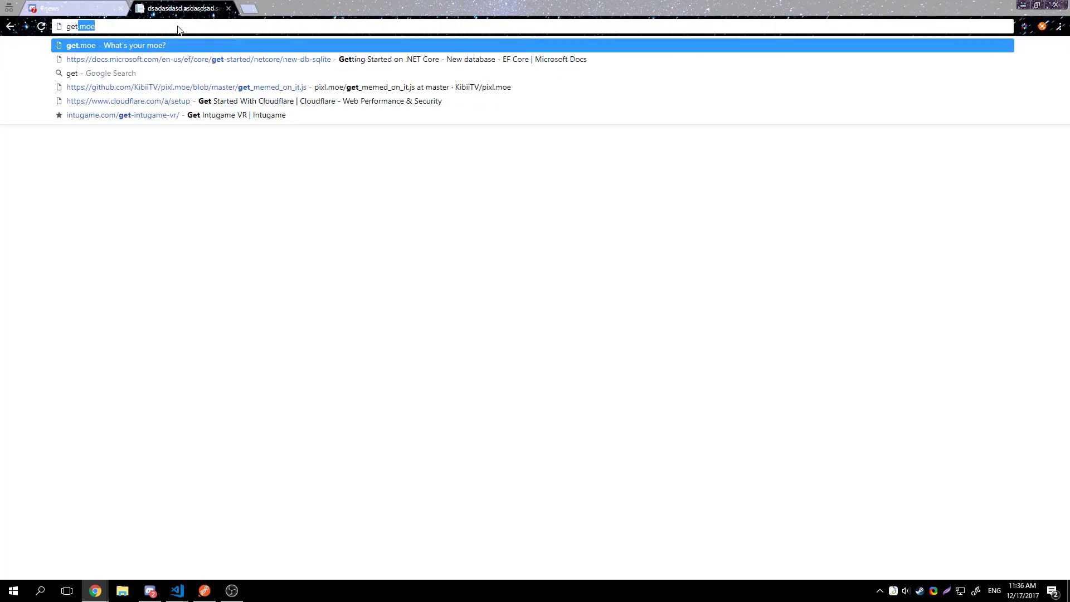
pyautogui.write('sharex.com')
pyautogui.press('Return')
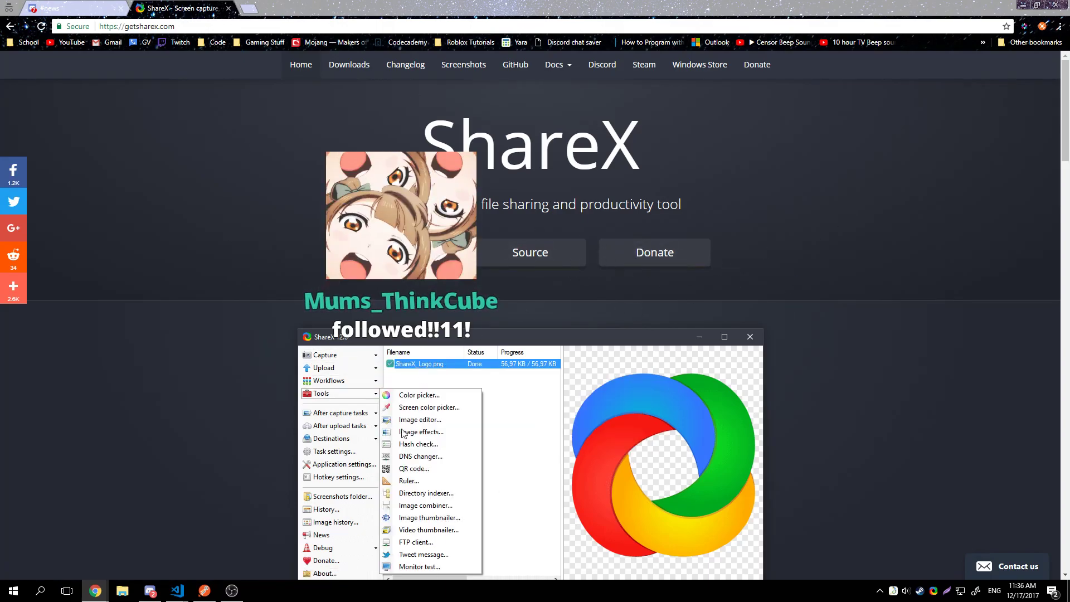
pyautogui.scroll(-3, 405, 425)
pyautogui.scroll(3, 469, 425)
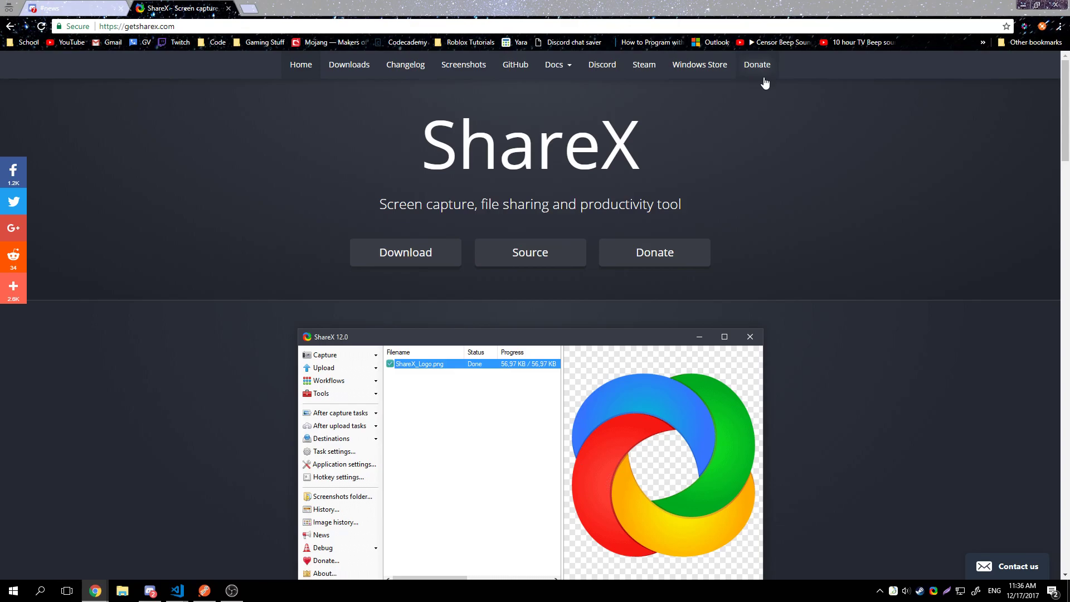
# Examine ShareX's destination options for image, text and file uploaders from its running instance.
pyautogui.rightClick(933, 590)
pyautogui.moveTo(891, 345)
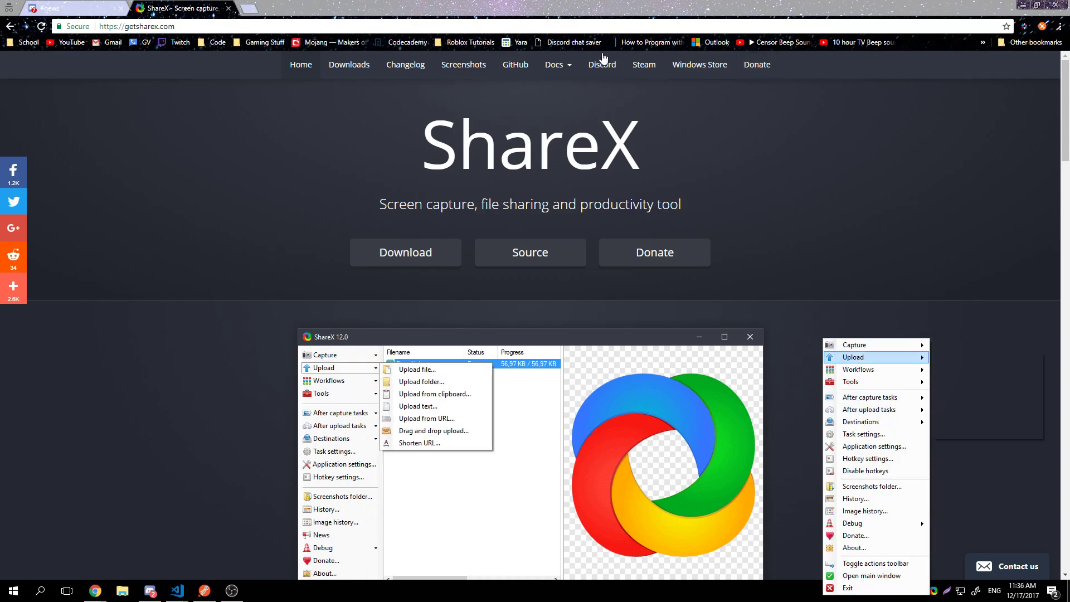
pyautogui.moveTo(869, 422)
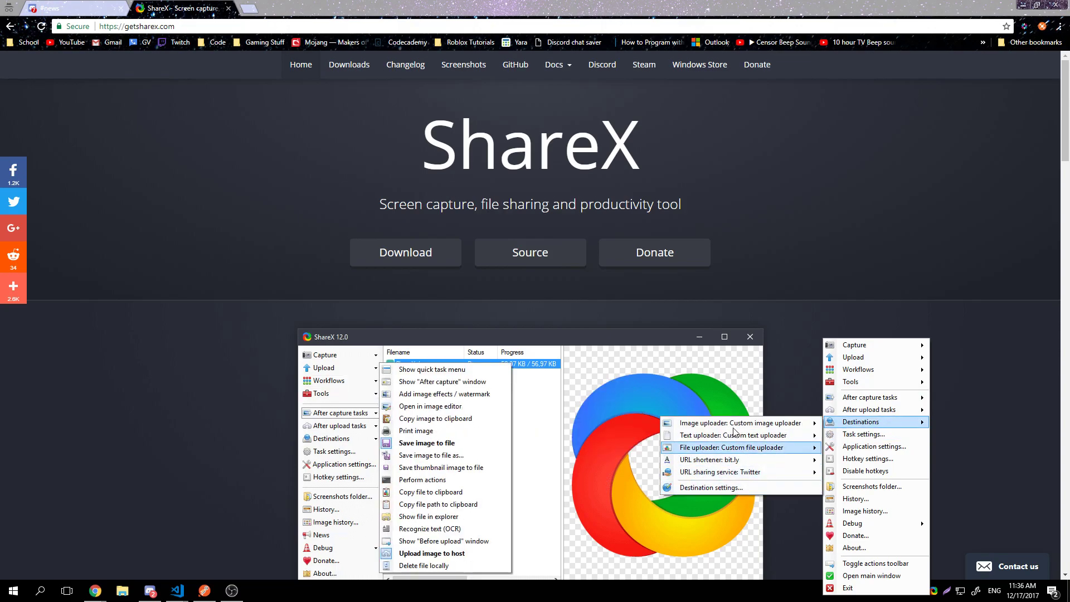
pyautogui.click(831, 250)
# Return to Discord's #news channel and view the announcement author's profile, including the mutual servers.
pyautogui.click(117, 6)
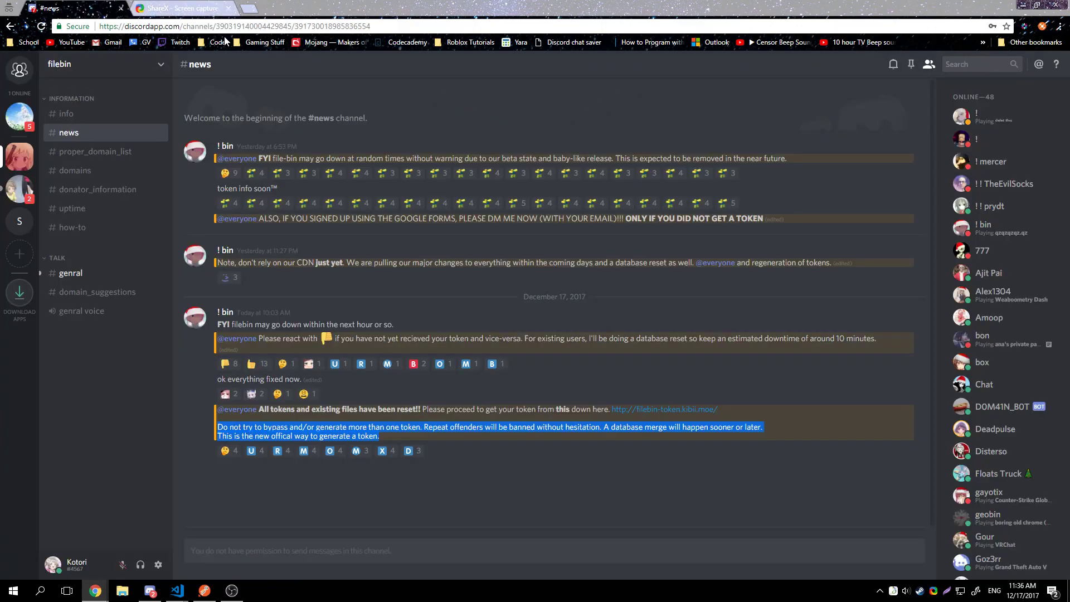
pyautogui.click(397, 281)
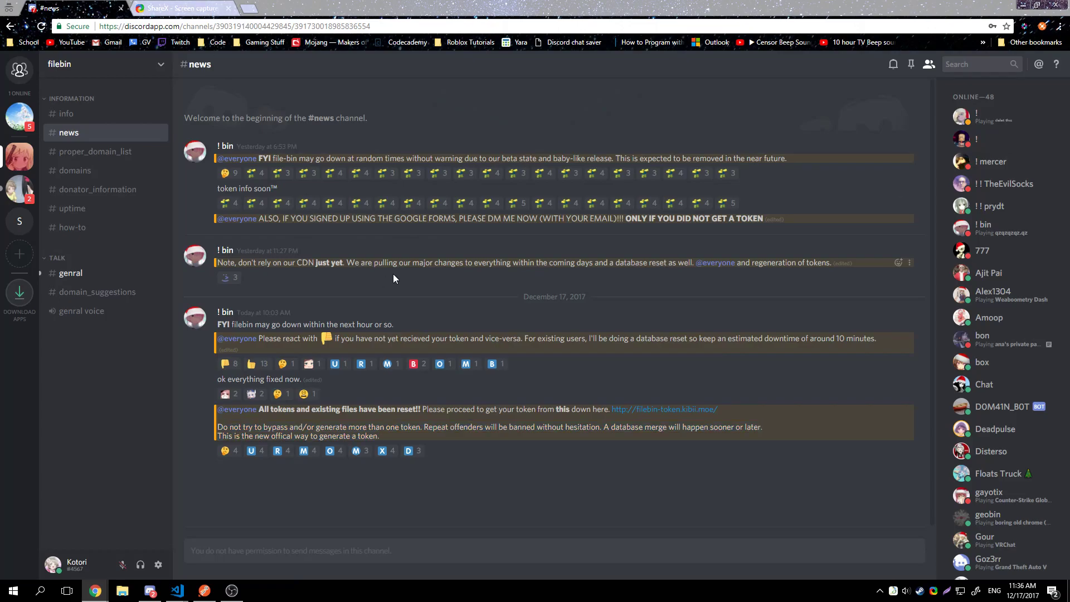
pyautogui.click(983, 224)
pyautogui.press('Escape')
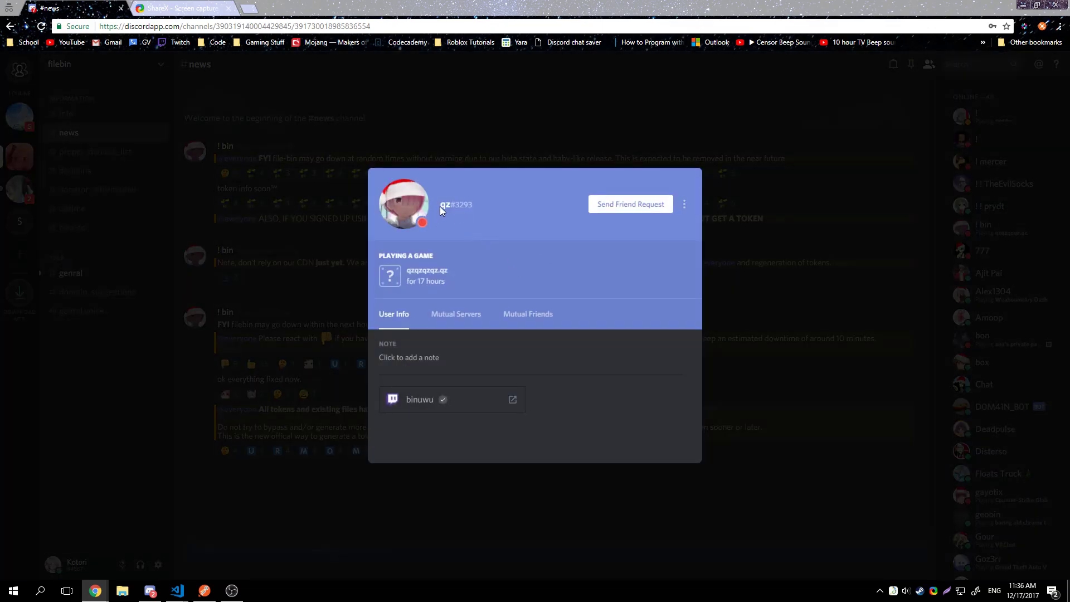
pyautogui.click(452, 309)
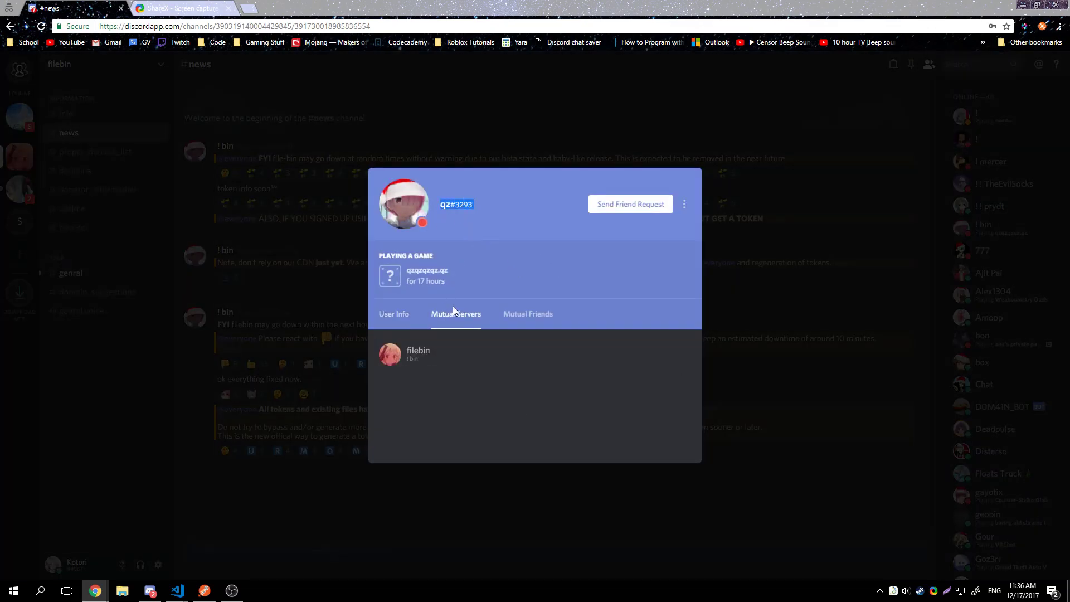
# Close the announcement author's profile, look over the #genral and #proper_domain_list channels, and return to #news.
pyautogui.click(545, 323)
pyautogui.click(843, 316)
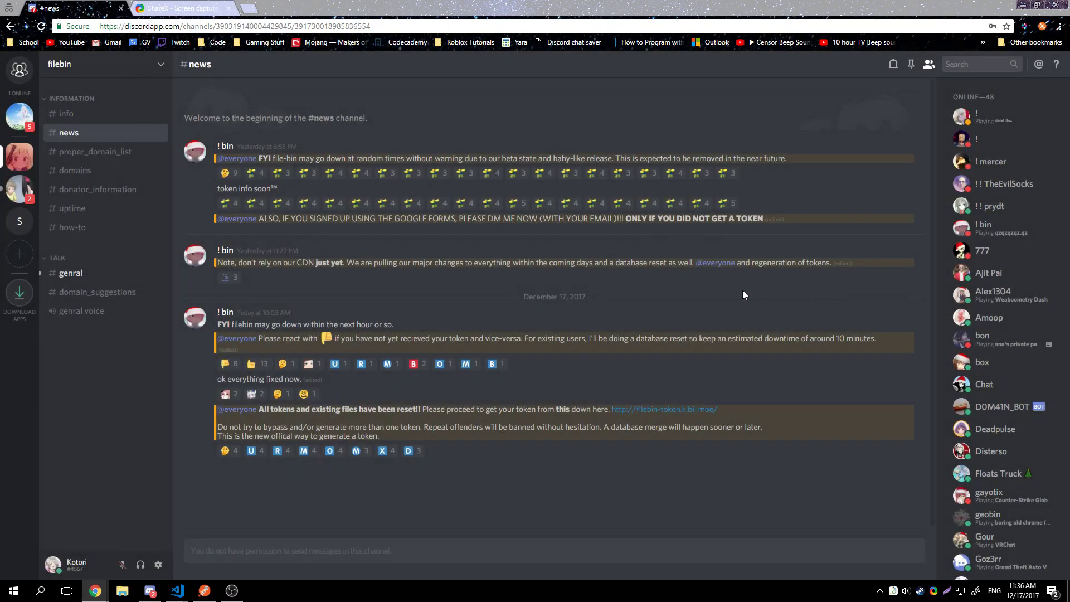
pyautogui.click(47, 273)
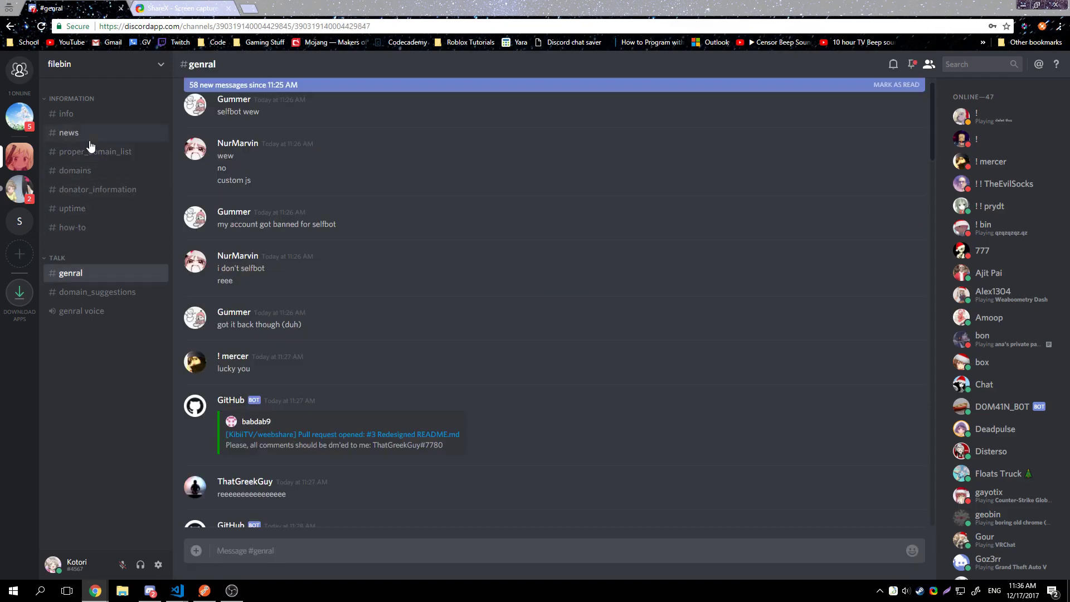
pyautogui.scroll(-15, 436, 313)
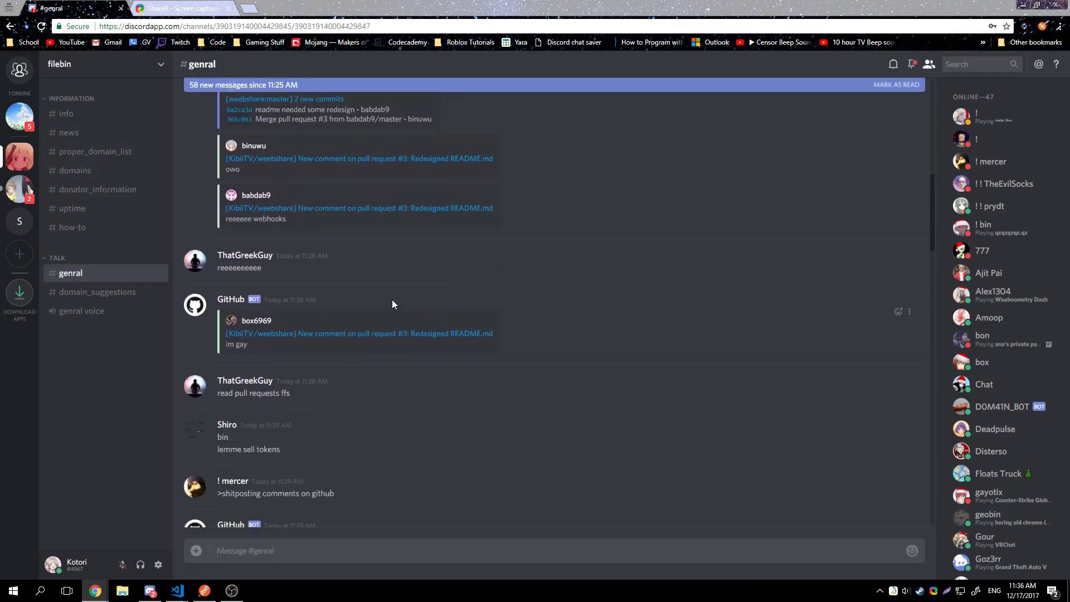
pyautogui.click(101, 151)
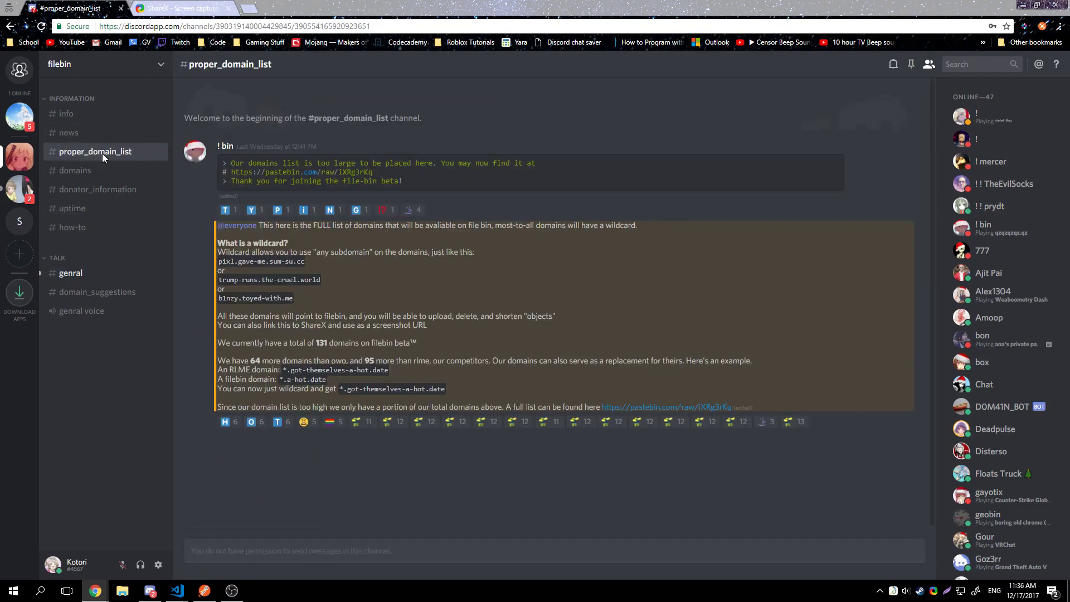
pyautogui.click(85, 132)
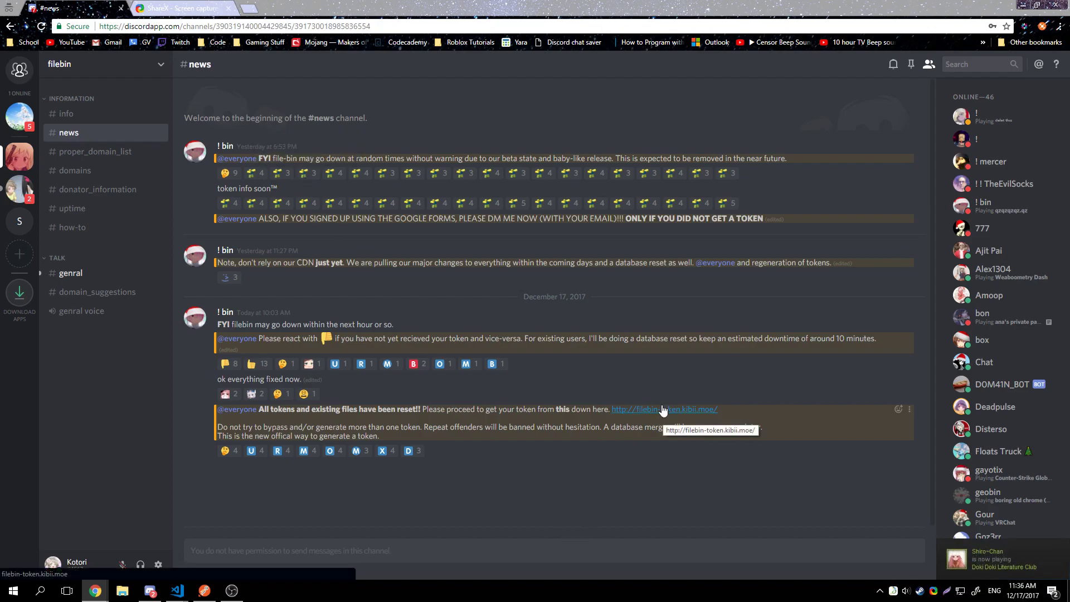
# Open the filebin-token.kibii.moe link from the #news announcement and authorize filebin to access the Discord account.
pyautogui.click(618, 410)
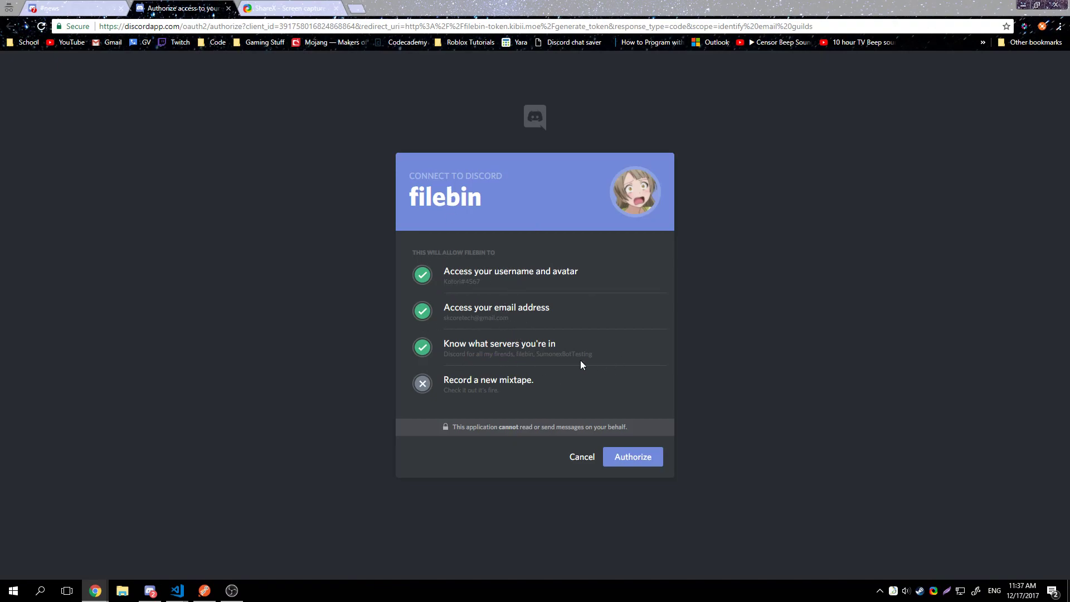
pyautogui.click(73, 8)
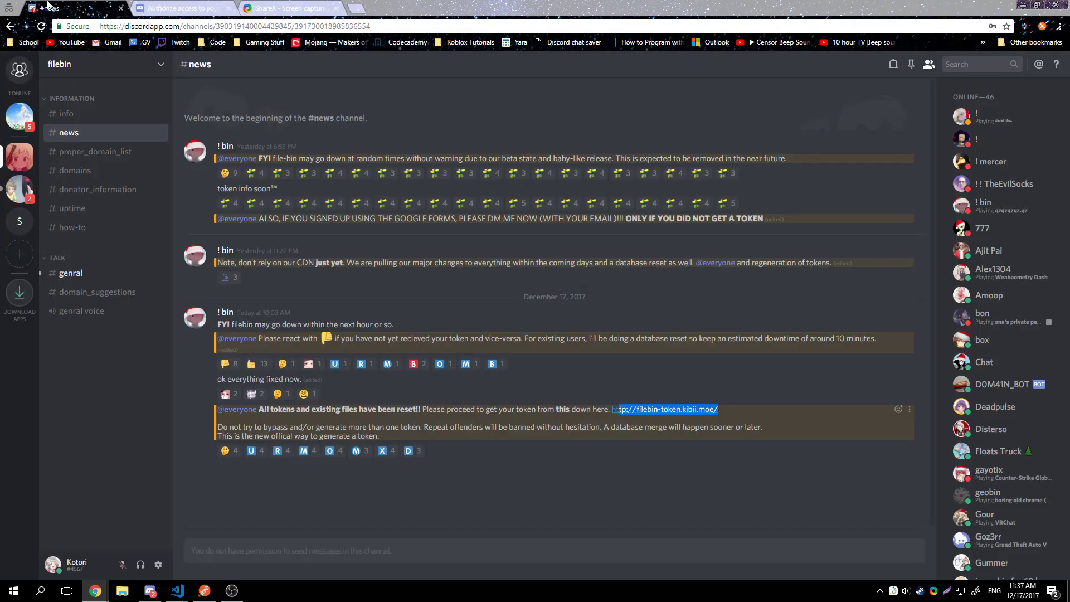
pyautogui.click(188, 9)
pyautogui.click(72, 8)
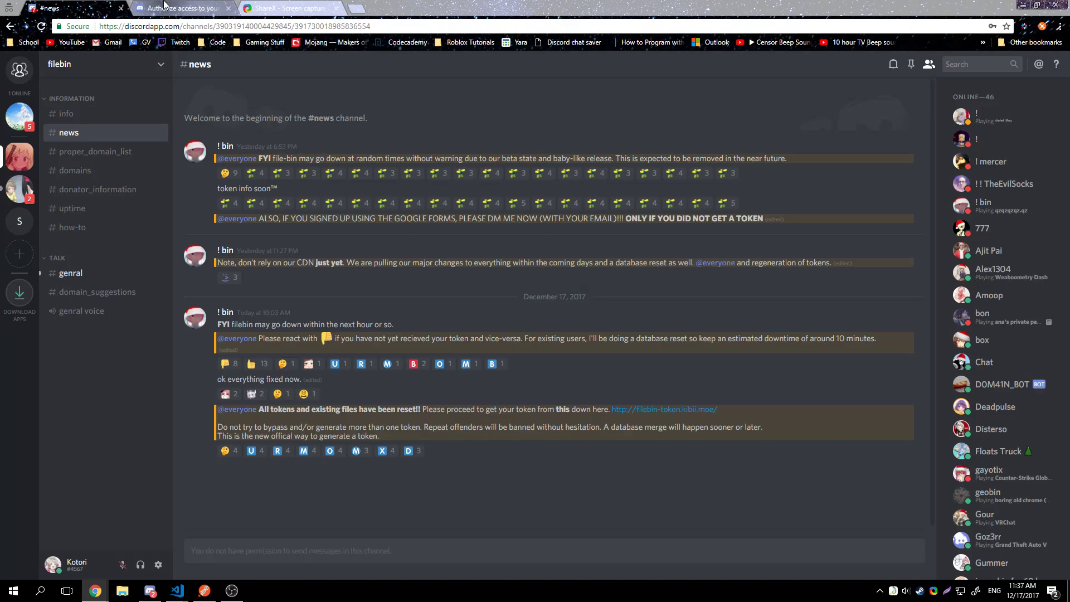
pyautogui.click(225, 6)
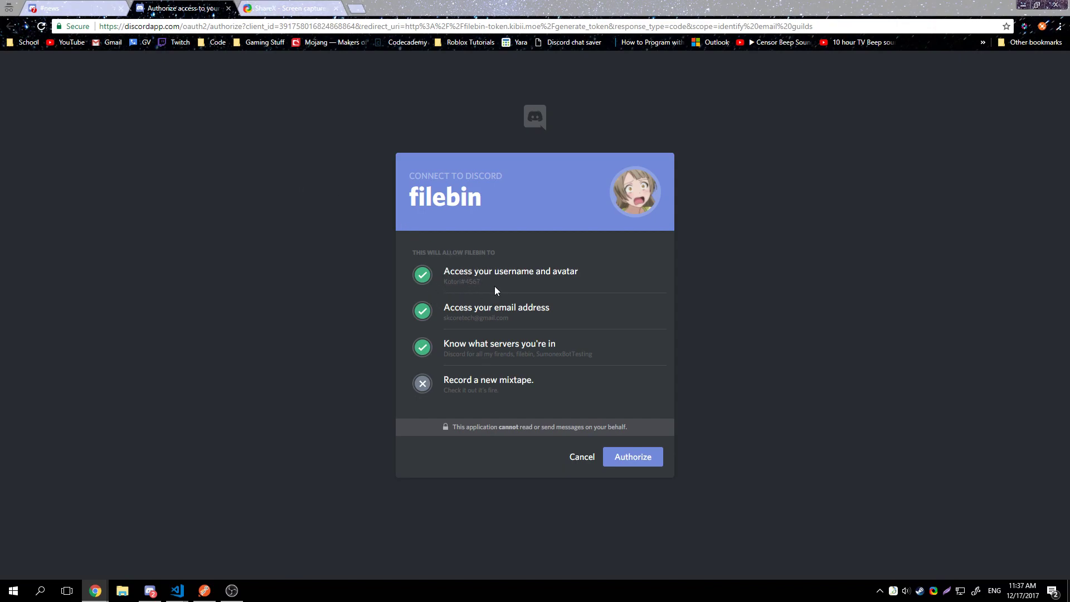
pyautogui.click(645, 458)
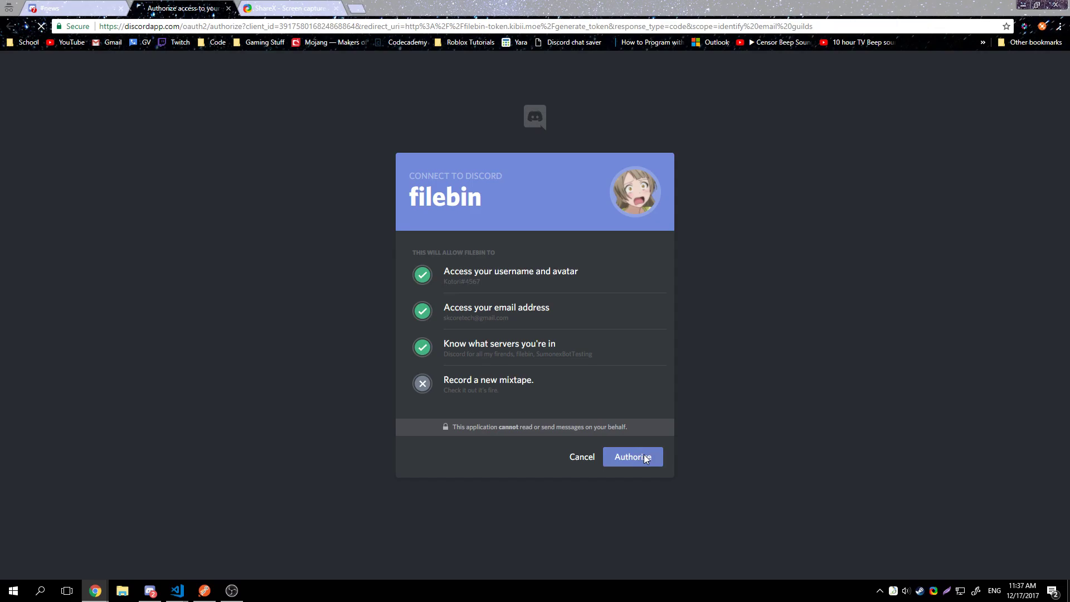
# Highlight the generated-token message, the token and the e-mail delivery note on the filebin success page.
pyautogui.moveTo(3, 129); pyautogui.dragTo(1, 112)
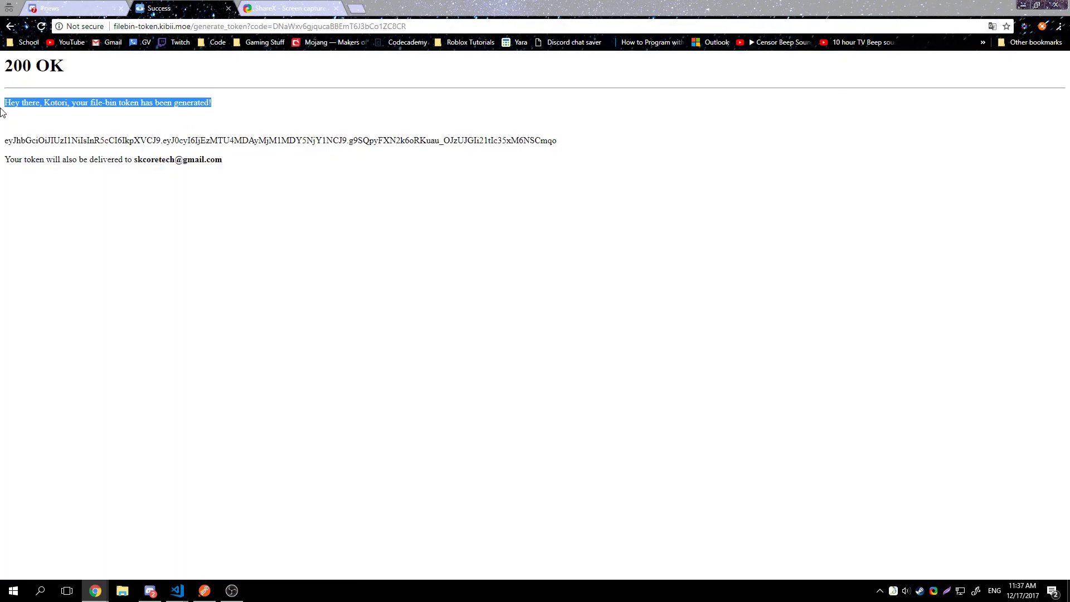
pyautogui.moveTo(119, 160); pyautogui.dragTo(519, 141)
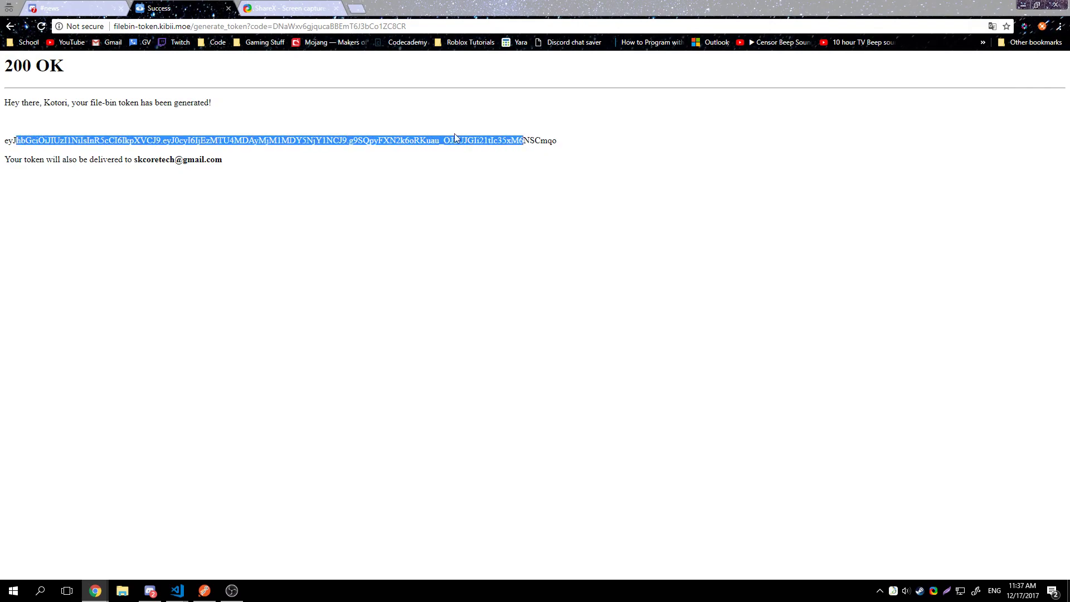
pyautogui.click(399, 161)
pyautogui.moveTo(357, 178); pyautogui.dragTo(1, 166)
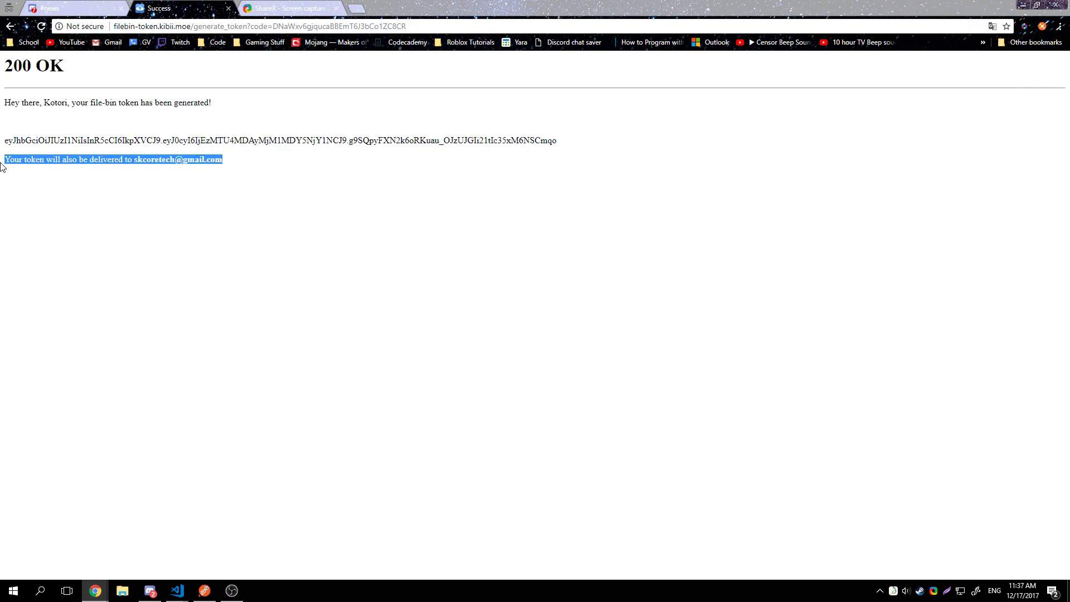
# Close the other Chrome window showing a different account's token success page.
pyautogui.click(96, 590)
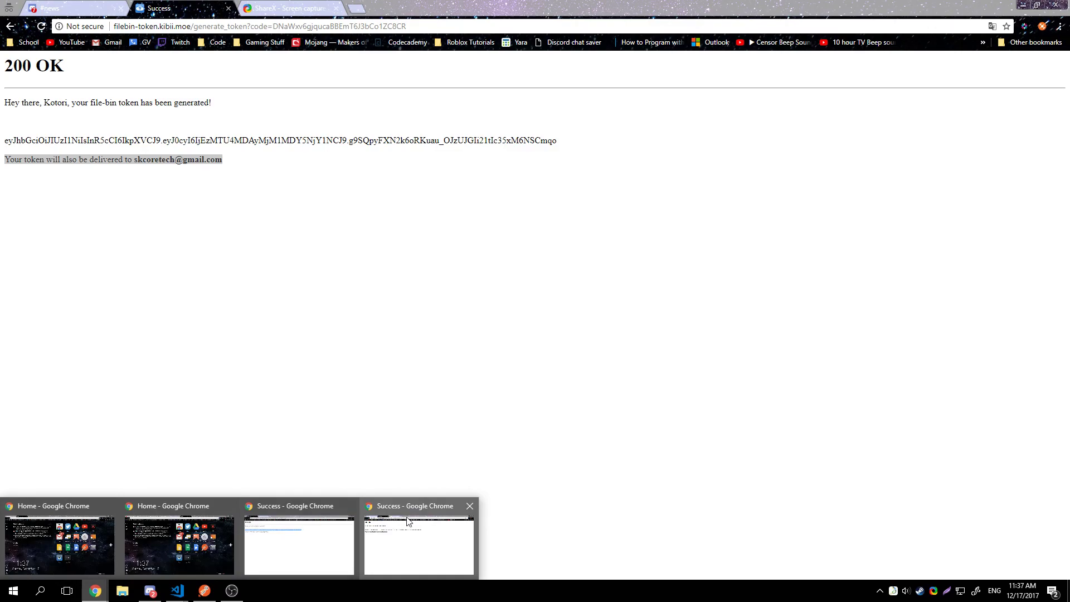
pyautogui.moveTo(340, 553)
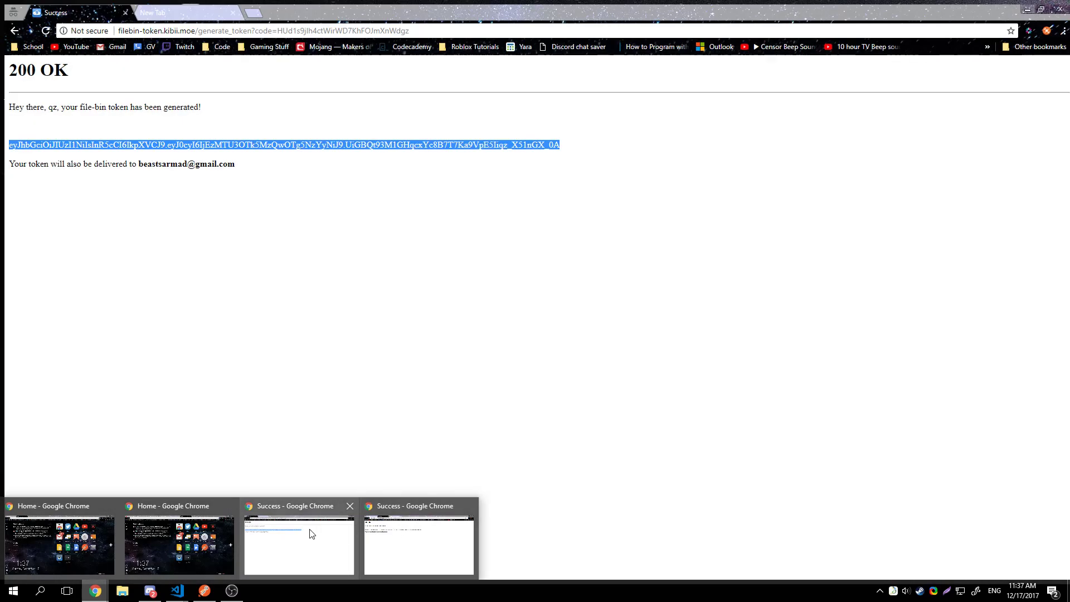
pyautogui.click(349, 506)
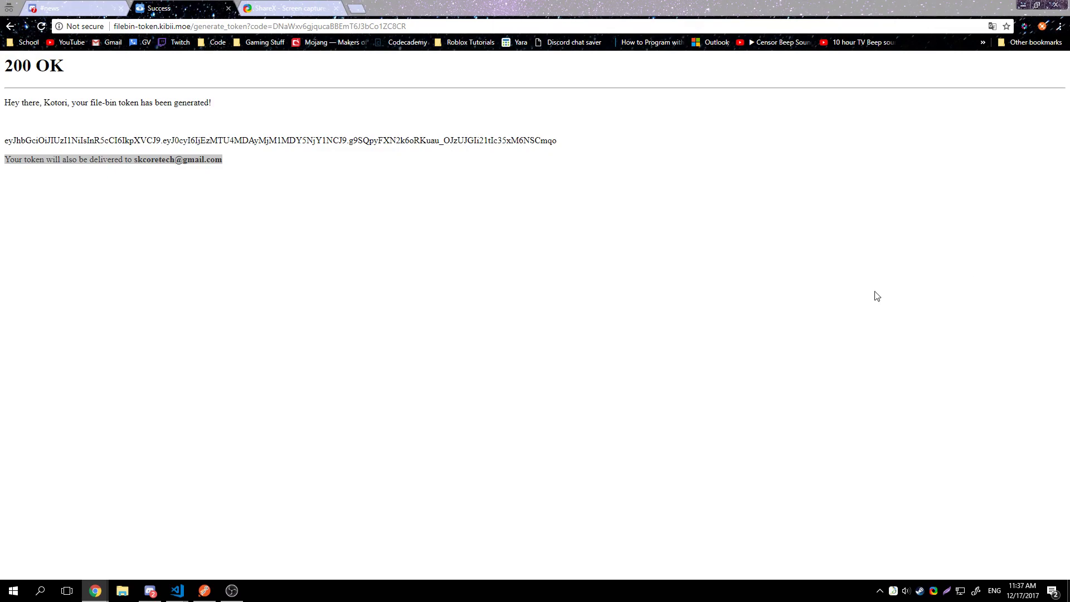
# Switch to Gmail, examine the file-bin token e-mail in a maximized window, and return to the token success page.
pyautogui.hotkey('alt', 'Tab')
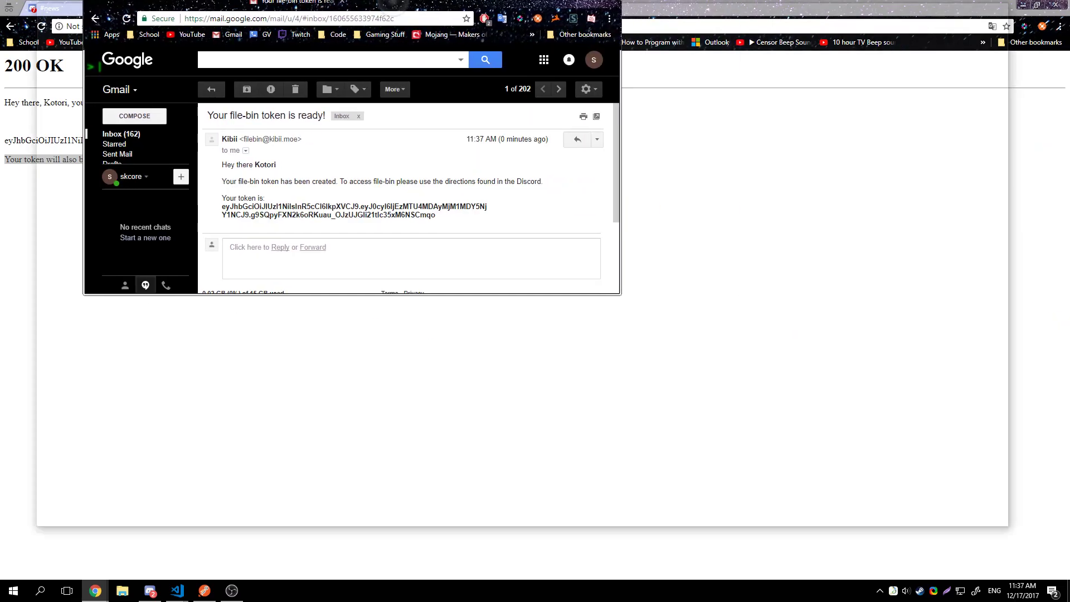
pyautogui.moveTo(144, 193); pyautogui.dragTo(647, 217)
pyautogui.click(622, 228)
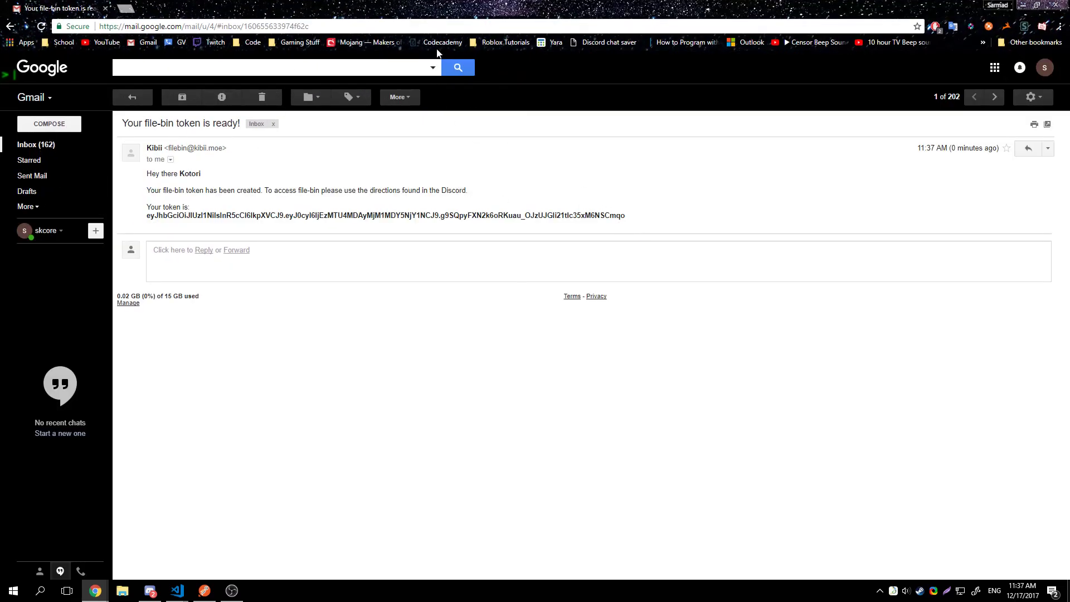
pyautogui.hotkey('alt', 'Tab')
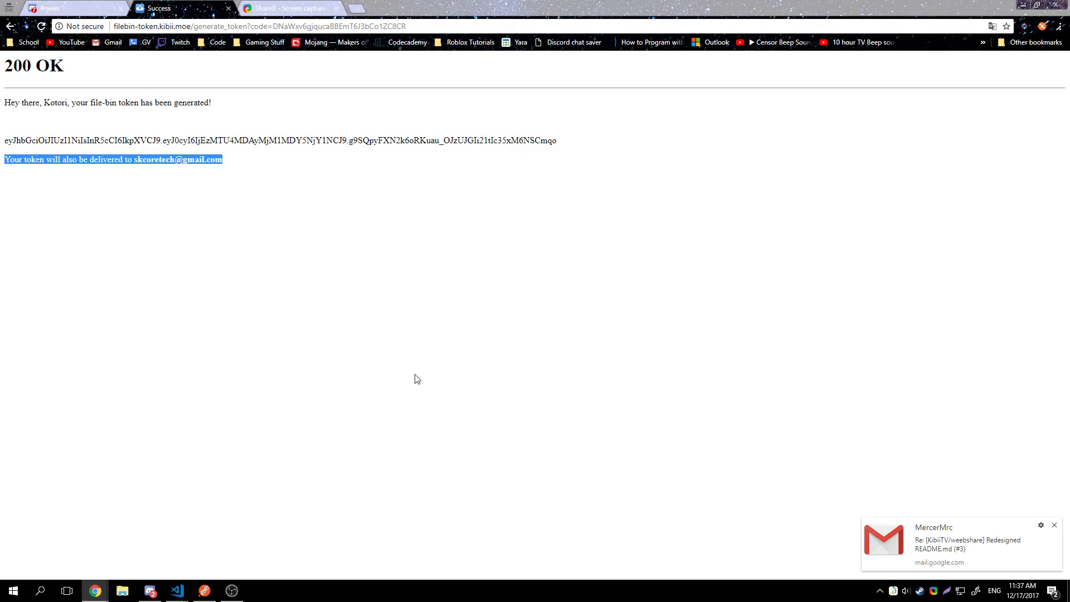
# Select the whole generated token on the filebin success page and copy it.
pyautogui.moveTo(576, 138); pyautogui.dragTo(4, 138)
pyautogui.moveTo(64, 66); pyautogui.dragTo(4, 79)
pyautogui.moveTo(631, 141); pyautogui.dragTo(2, 143)
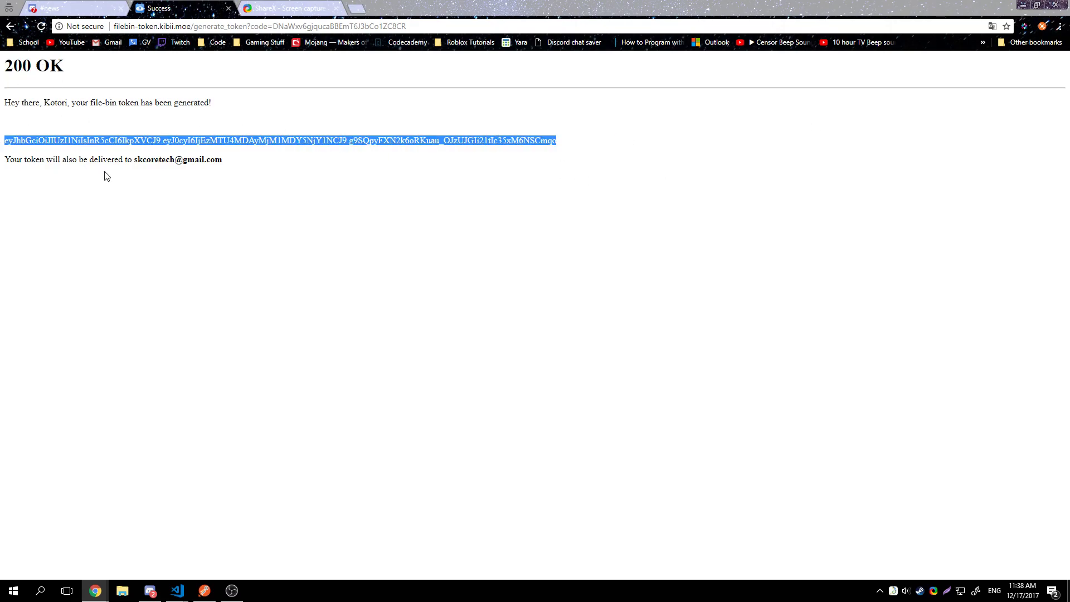
pyautogui.hotkey('ctrl', 'c')
# Paste the copied filebin token into a new tab's address bar and close that tab.
pyautogui.hotkey('ctrl', 't')
pyautogui.hotkey('ctrl', 'v')
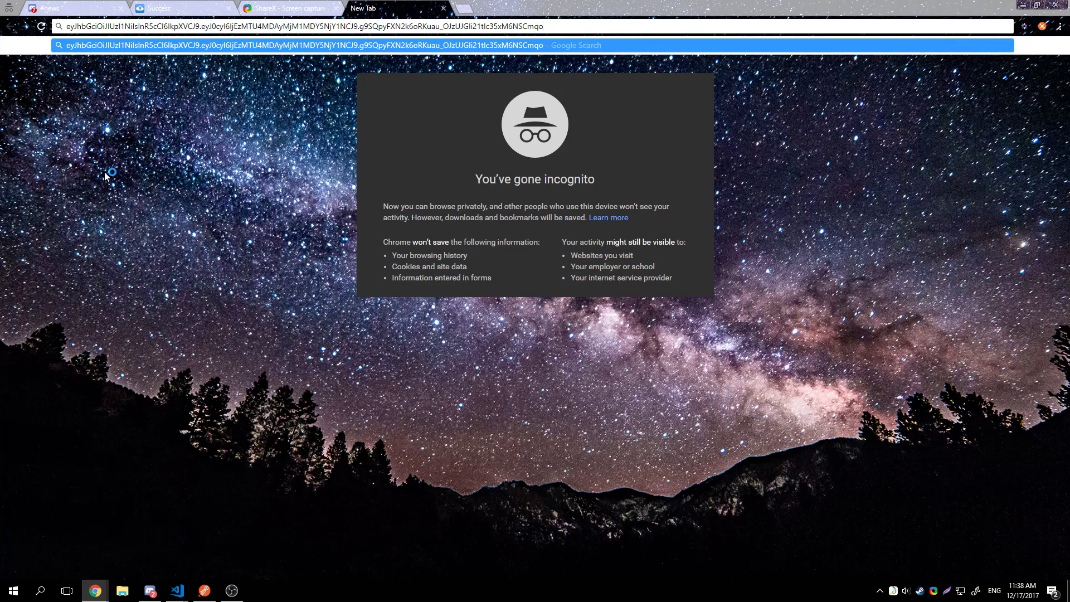
pyautogui.hotkey('ctrl', 'a')
pyautogui.hotkey('ctrl', 'w')
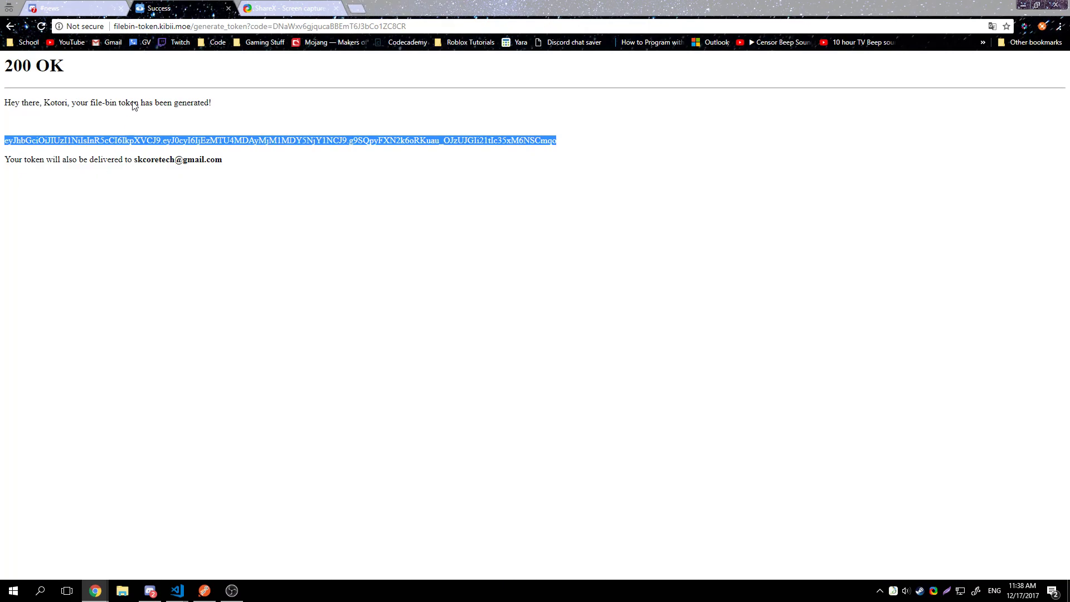
# Return to Discord's #news channel, open ShareX's destination settings, and reposition the settings window.
pyautogui.click(125, 16)
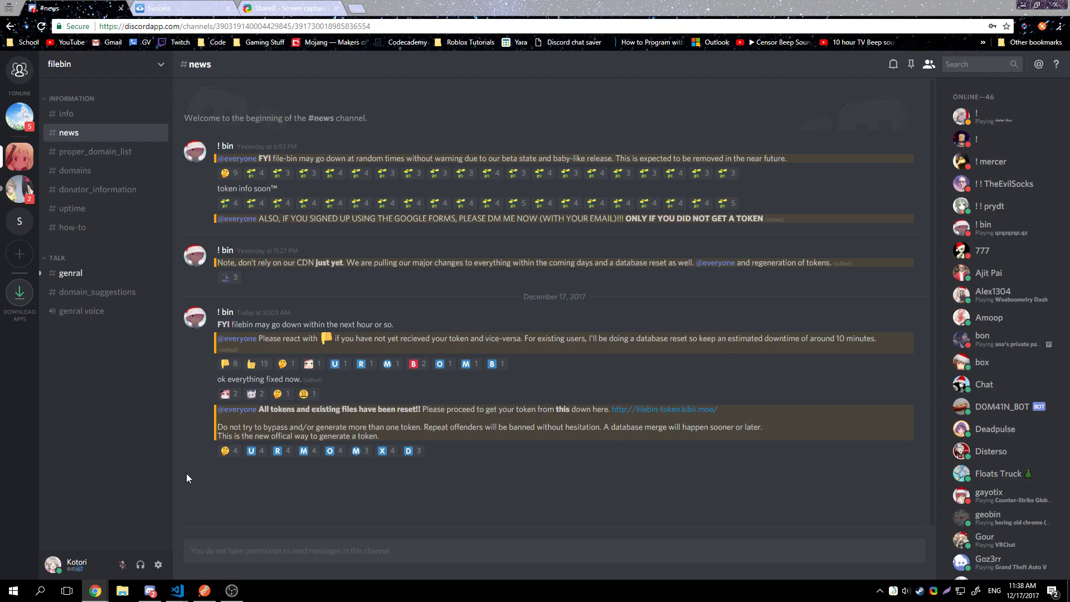
pyautogui.click(157, 594)
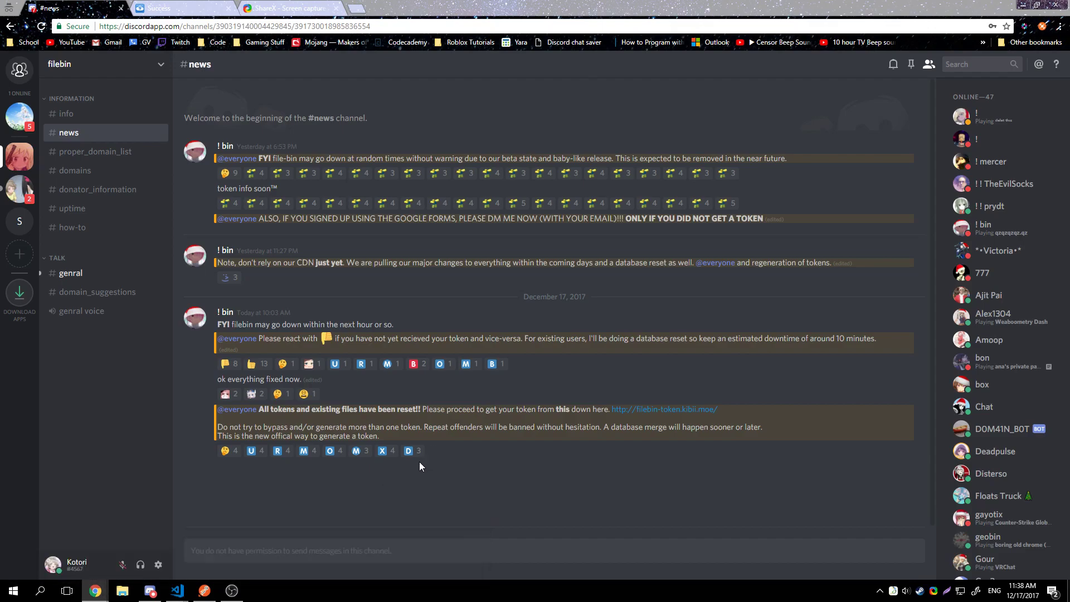
pyautogui.rightClick(931, 592)
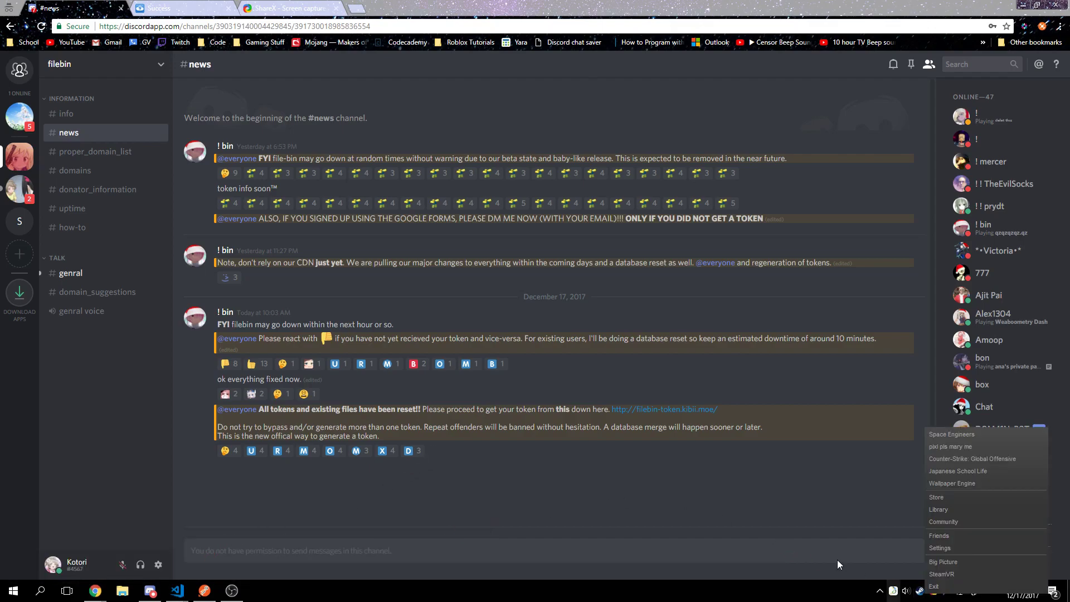
pyautogui.rightClick(932, 594)
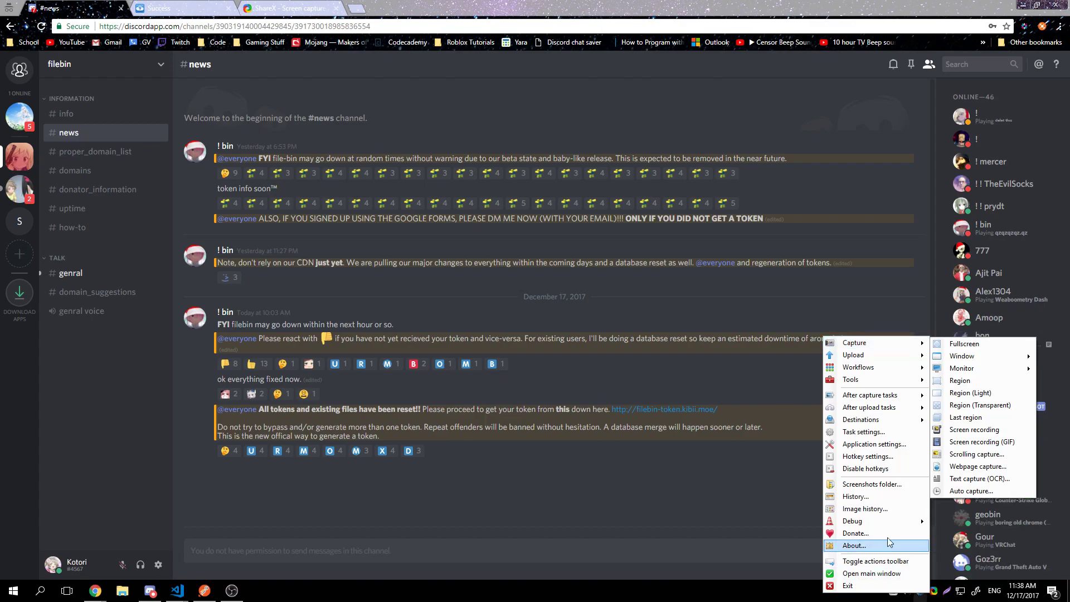
pyautogui.moveTo(860, 420)
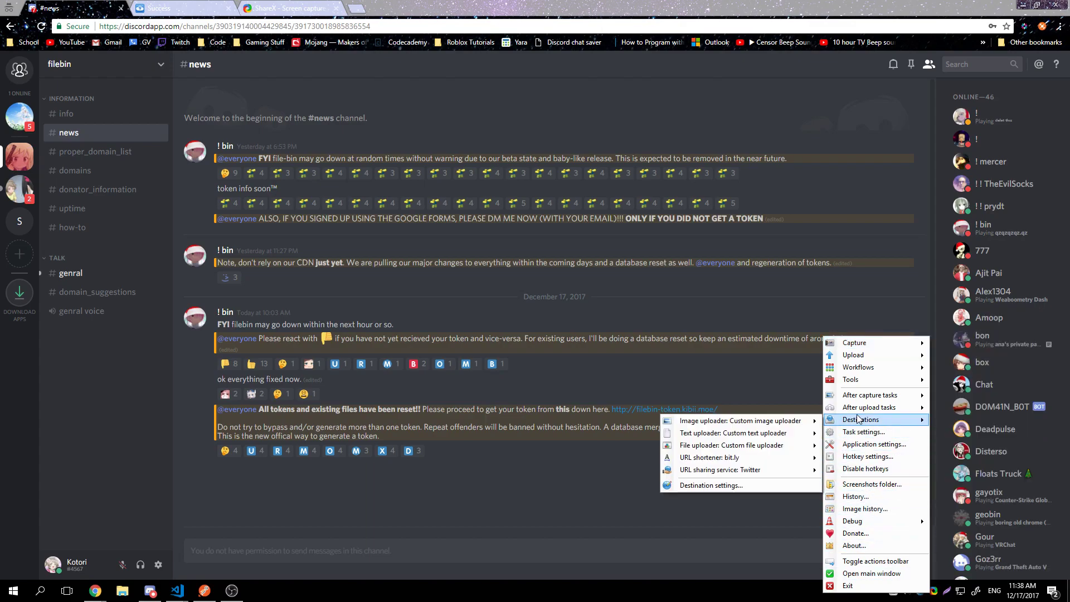
pyautogui.click(727, 485)
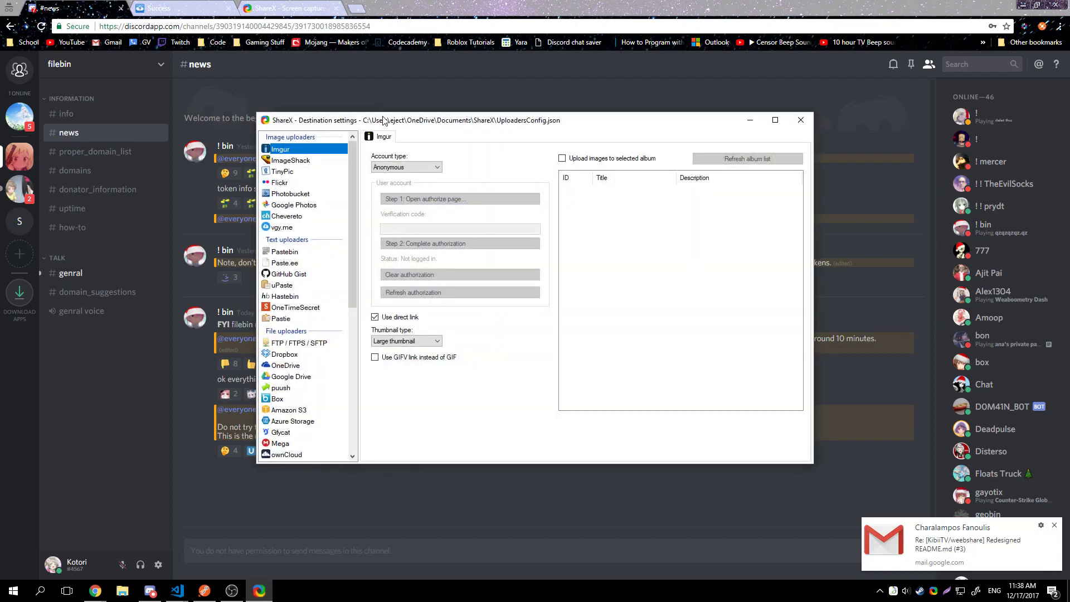
pyautogui.moveTo(383, 120); pyautogui.dragTo(461, 121)
# Highlight the SXCU file link in Discord's #how-to channel and view the #info channel.
pyautogui.click(84, 231)
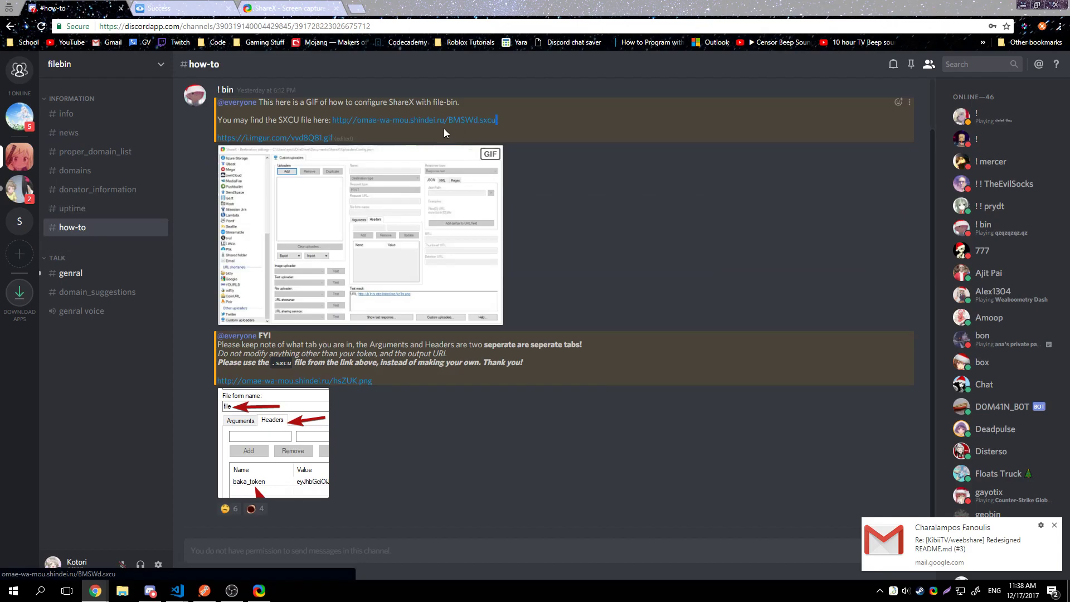
pyautogui.moveTo(333, 122); pyautogui.dragTo(497, 122)
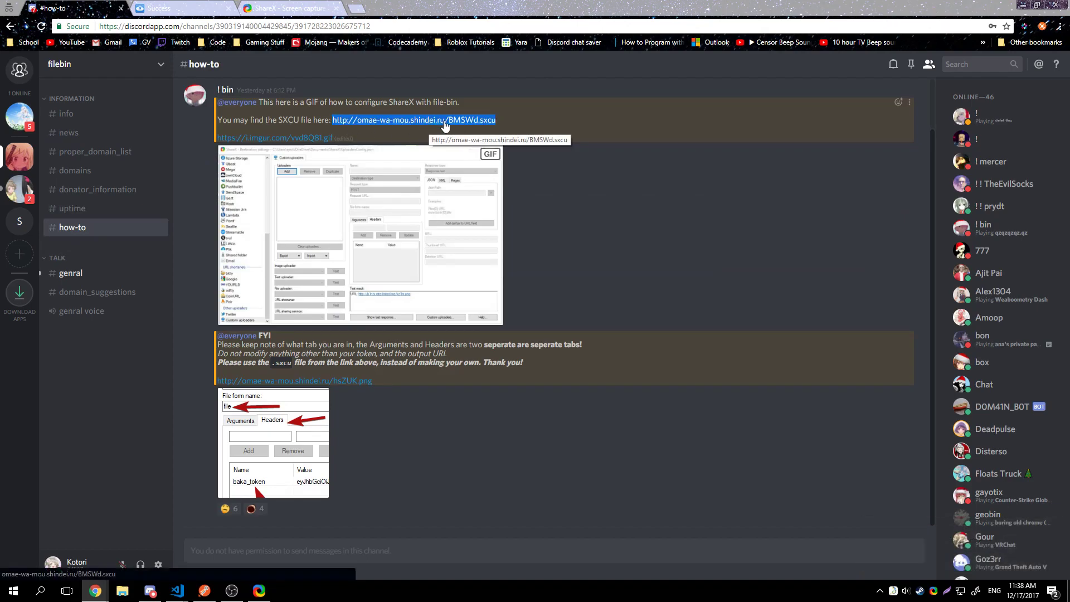
pyautogui.click(97, 123)
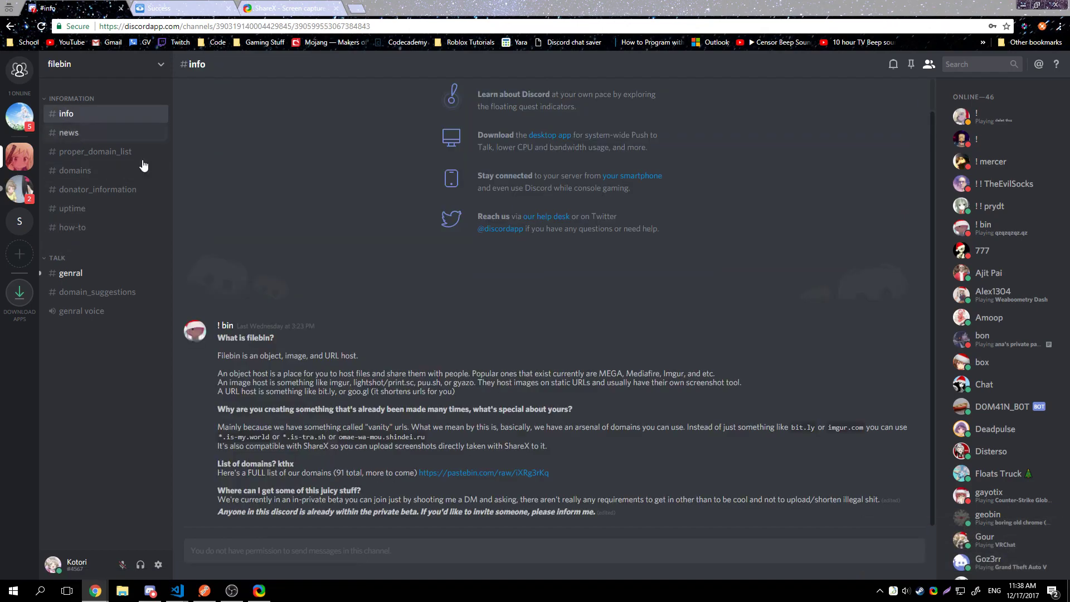
# Return to ShareX's destination settings and remove the existing file-bin entry from the custom uploaders.
pyautogui.hotkey('alt', 'Tab')
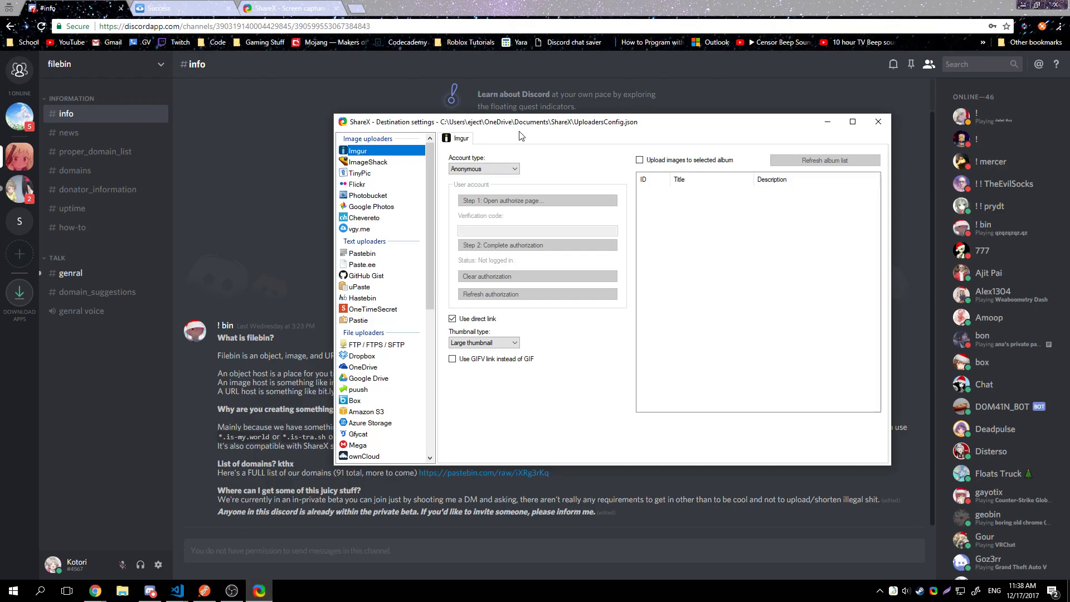
pyautogui.moveTo(514, 127); pyautogui.dragTo(342, 186)
pyautogui.scroll(-8, 214, 455)
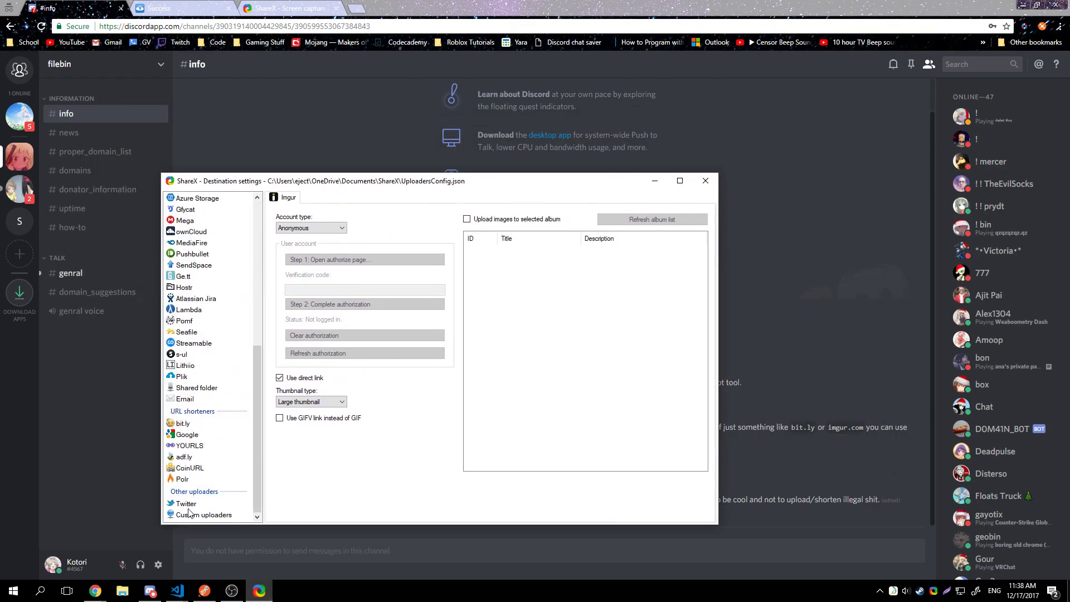
pyautogui.click(190, 514)
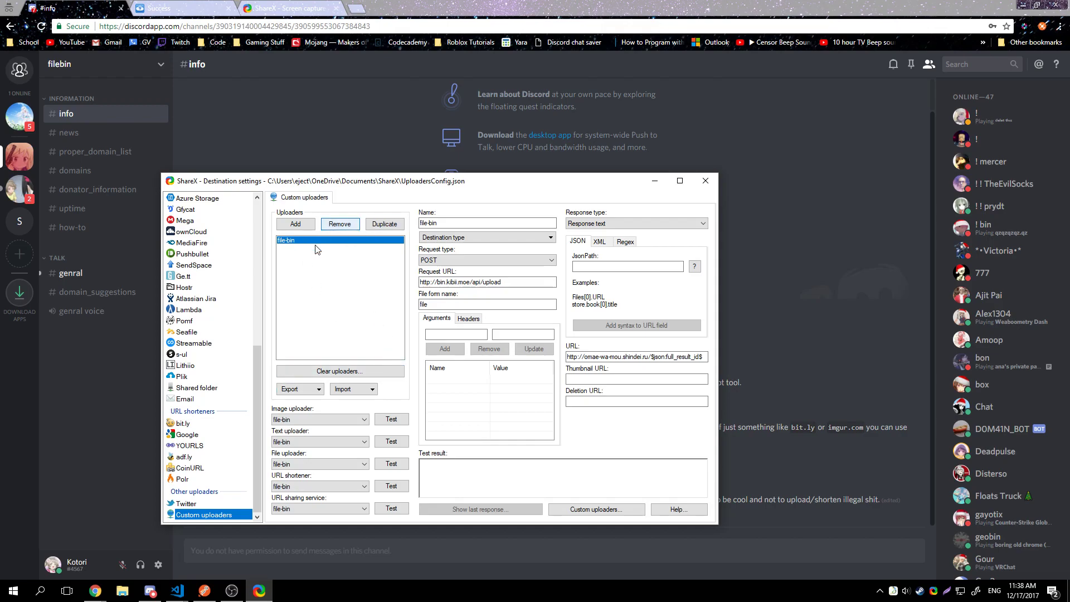
pyautogui.click(332, 225)
# Import file-bin.sxcu from the Documents folder as a custom uploader.
pyautogui.click(304, 394)
pyautogui.click(351, 389)
pyautogui.click(345, 413)
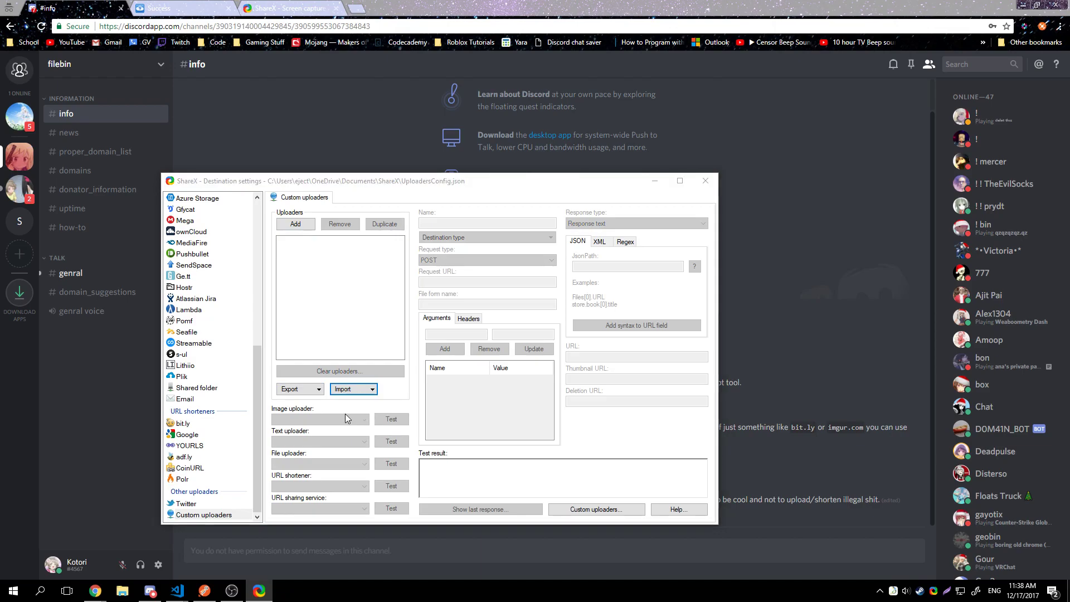
pyautogui.scroll(-5, 435, 341)
pyautogui.click(435, 382)
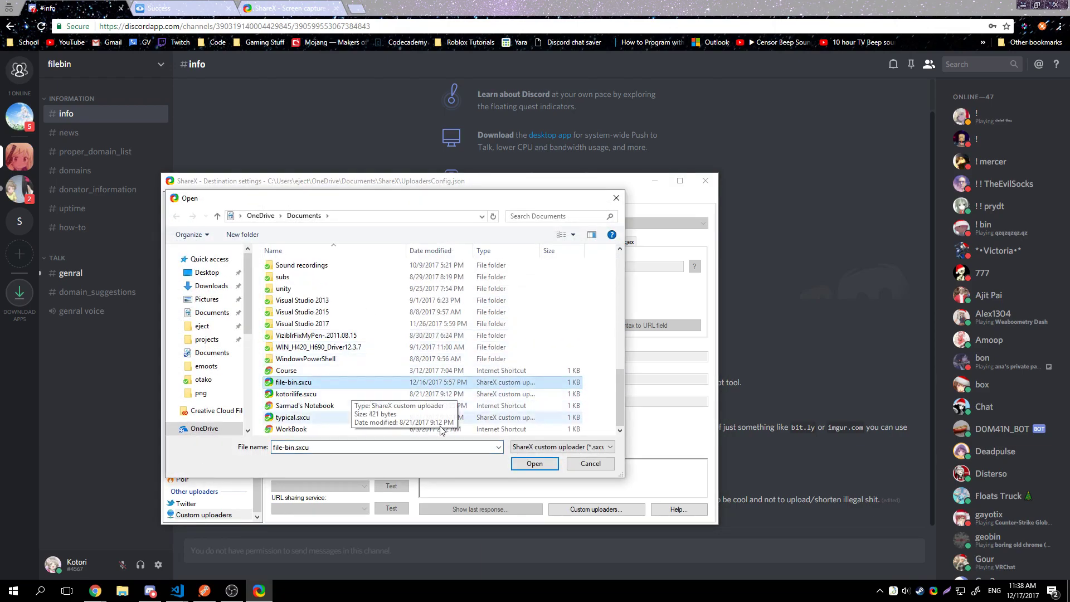
pyautogui.doubleClick(432, 382)
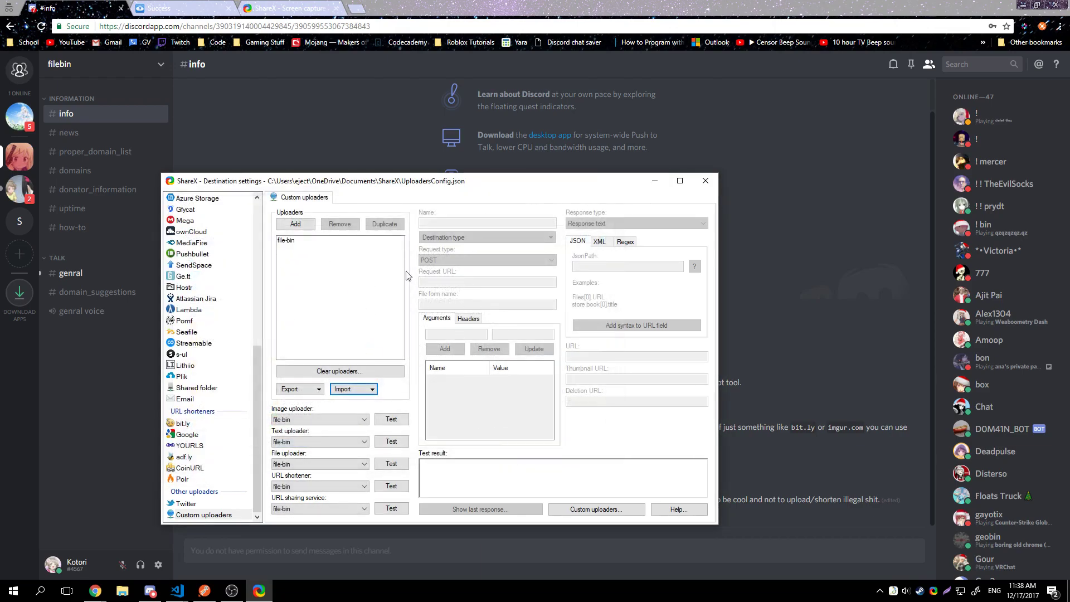
# Select the imported file-bin uploader and update its baka_token header value with the copied filebin token.
pyautogui.click(344, 241)
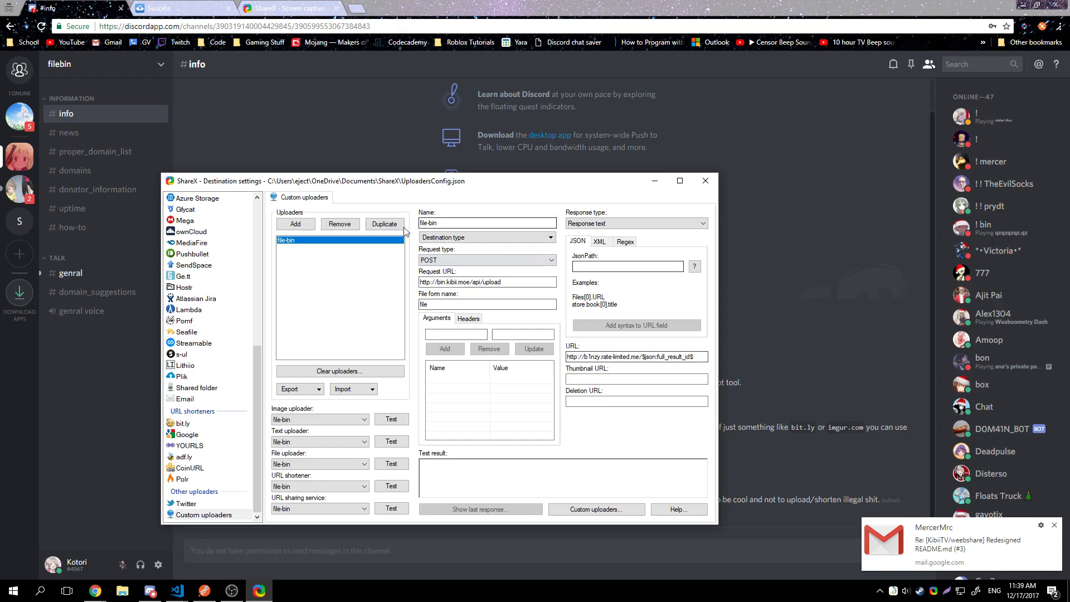
pyautogui.click(446, 303)
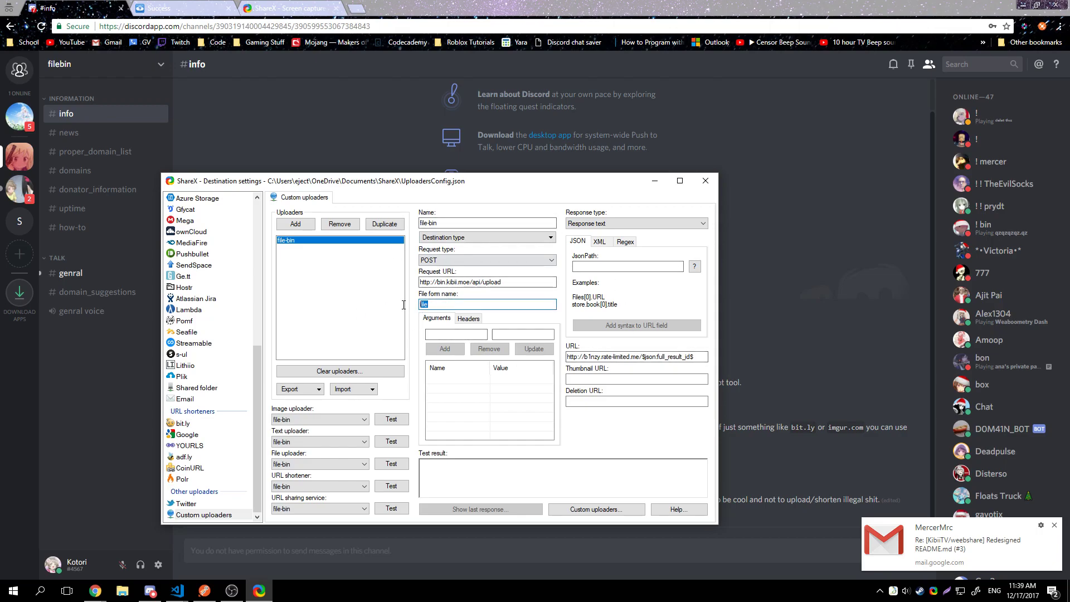
pyautogui.click(469, 319)
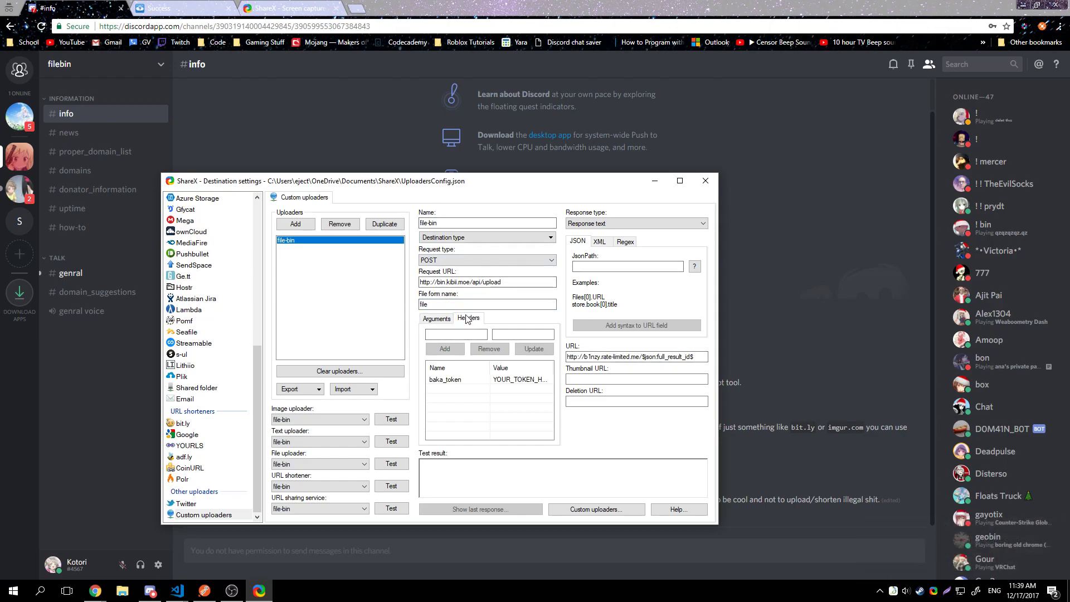
pyautogui.click(492, 379)
pyautogui.click(523, 335)
pyautogui.hotkey('ctrl', 'a')
pyautogui.hotkey('ctrl', 'v')
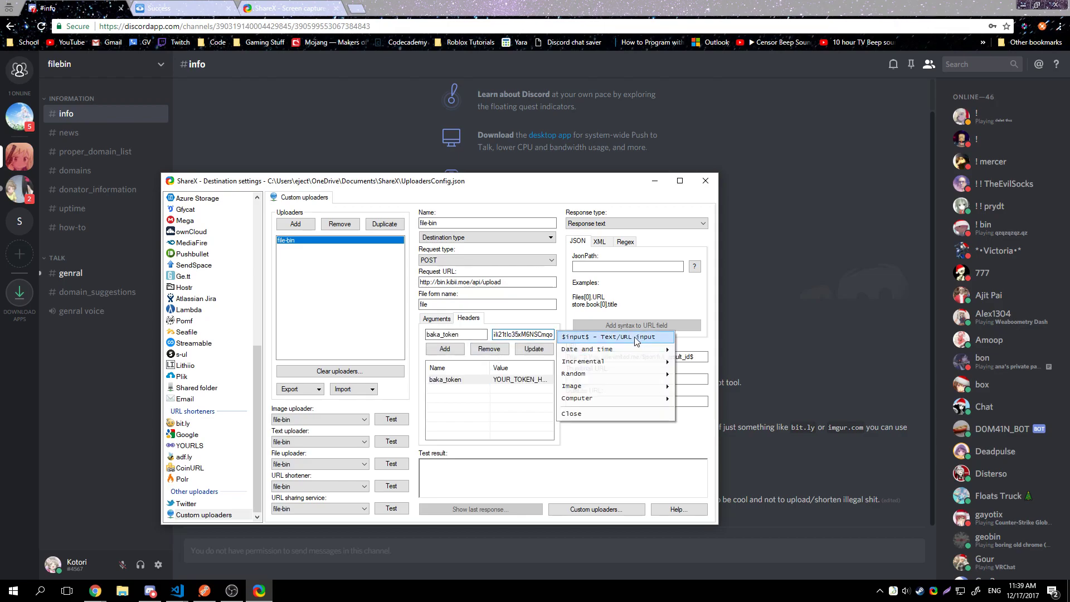
pyautogui.click(527, 350)
pyautogui.click(516, 412)
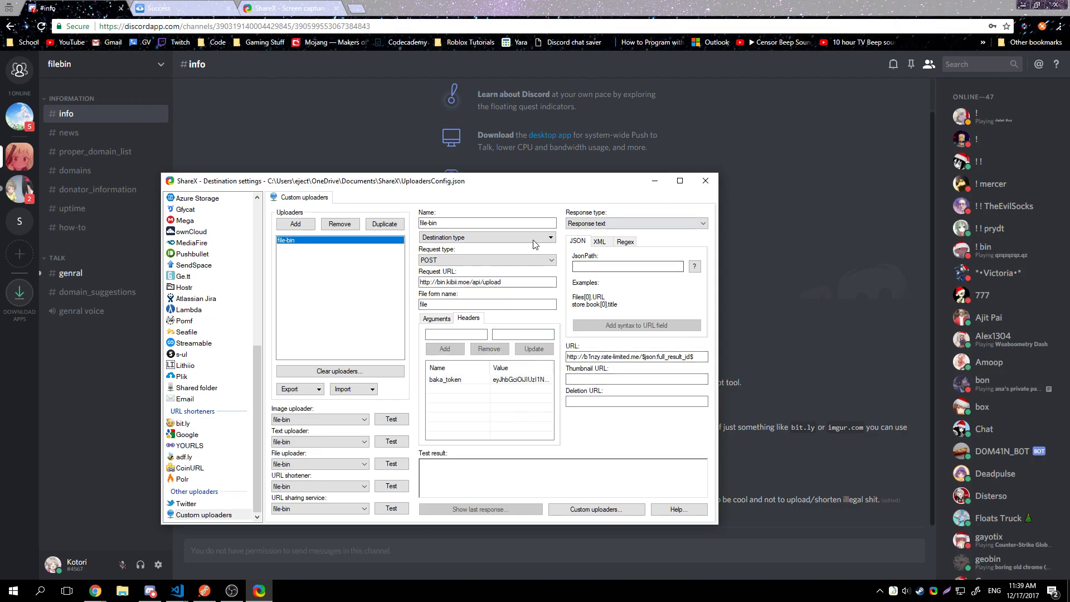
# Test the file-bin image uploader and highlight the resulting URL.
pyautogui.click(391, 420)
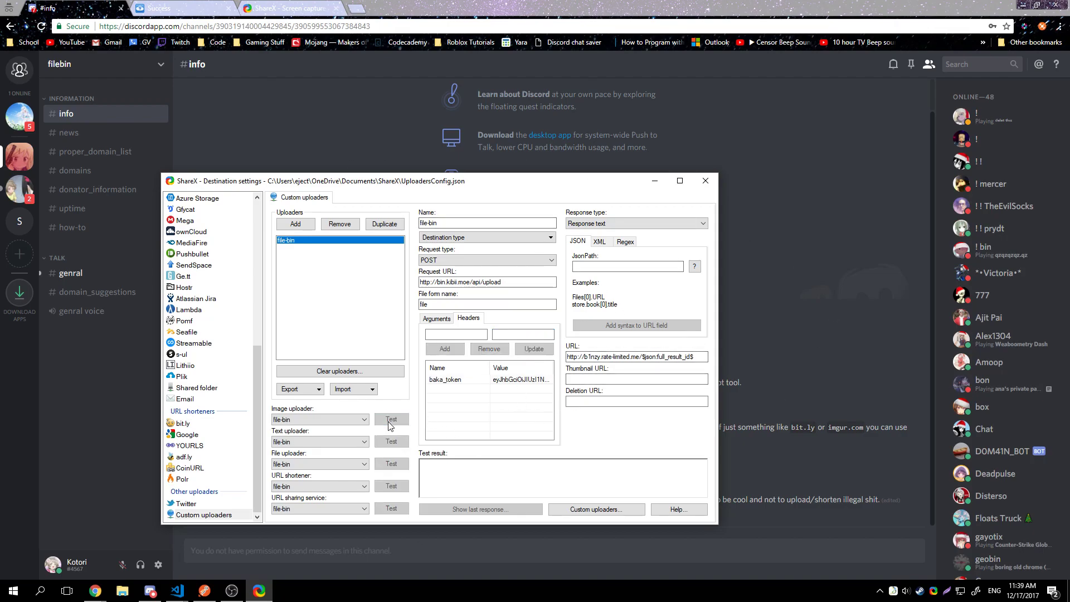
pyautogui.moveTo(514, 472); pyautogui.dragTo(456, 465)
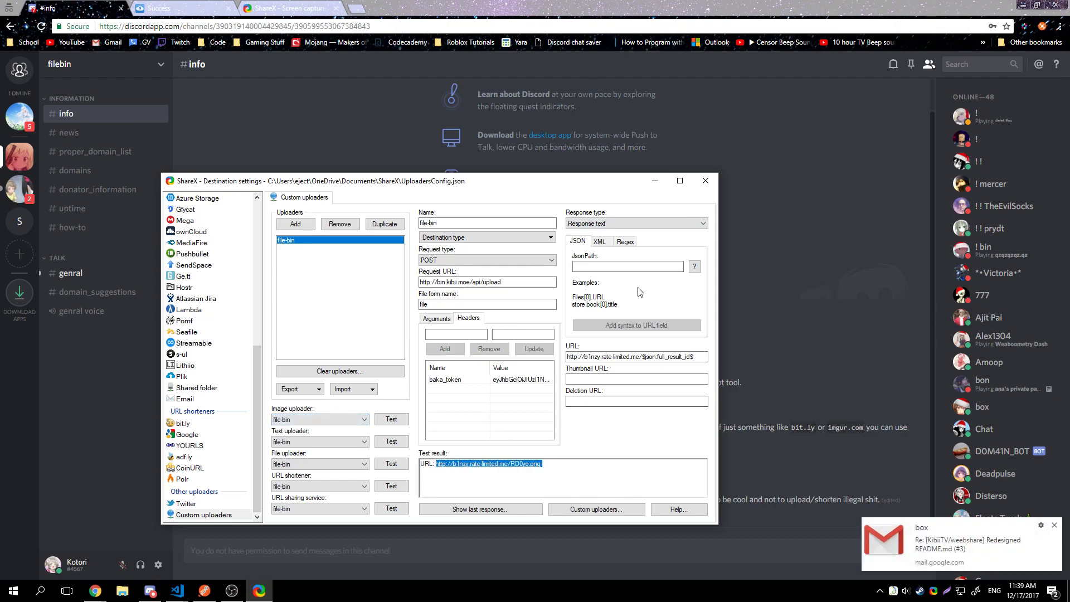
# Replace the domain in the uploader's result URL with omae-wa-mou.shindei.ru.
pyautogui.doubleClick(634, 357)
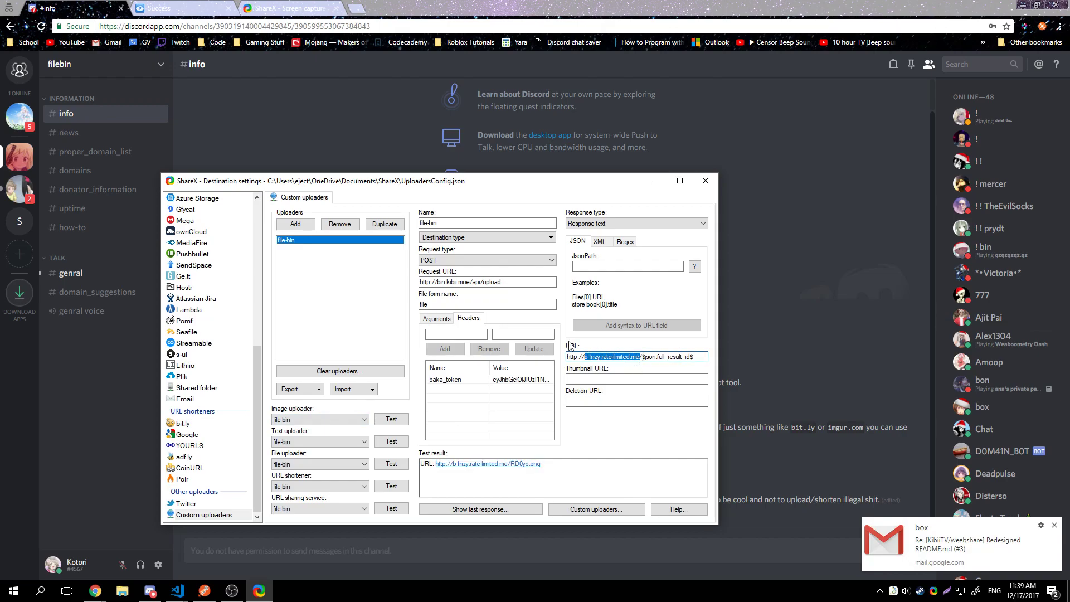
pyautogui.press('BackSpace')
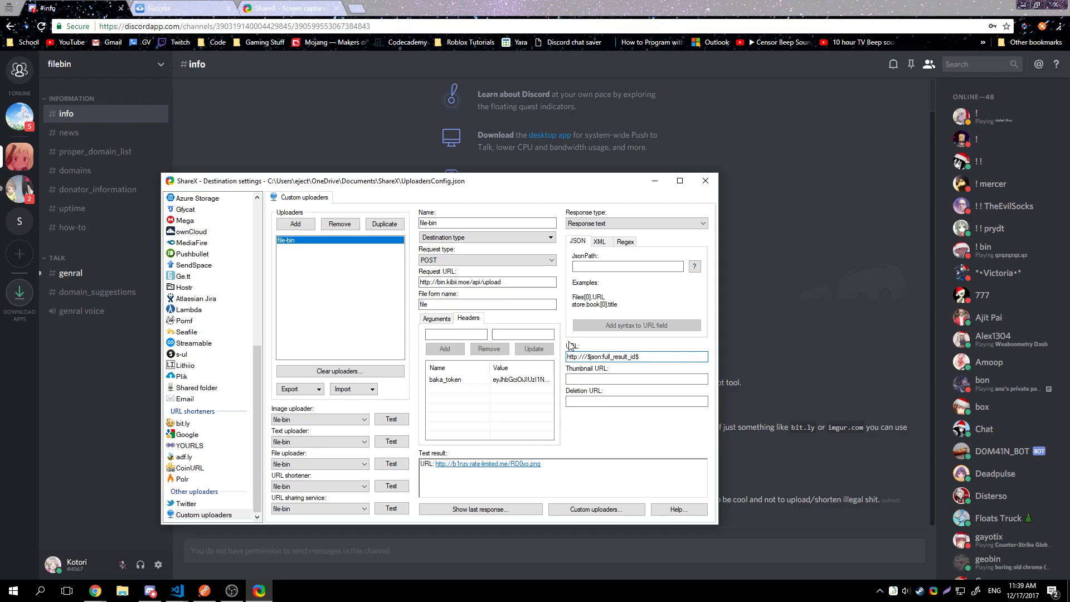
pyautogui.write('omae-wa-mou.')
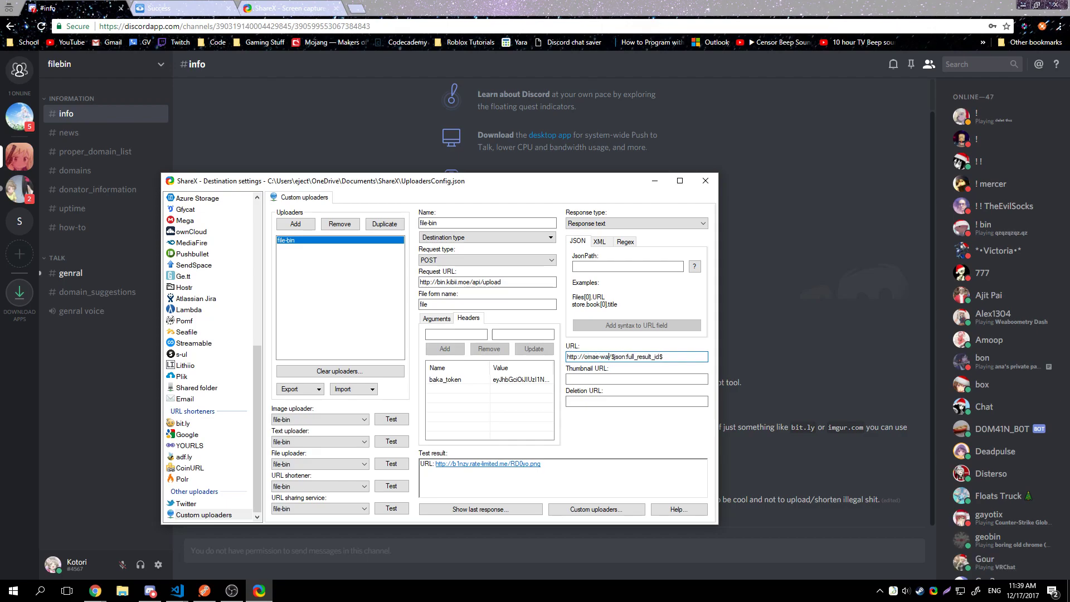
pyautogui.write('sg')
pyautogui.press('BackSpace')
pyautogui.write('hindei.ru')
# Switch to Chrome and search Google for "omae wa mou shindeiru" in a new tab.
pyautogui.click(358, 6)
pyautogui.write('o')
pyautogui.press('BackSpace')
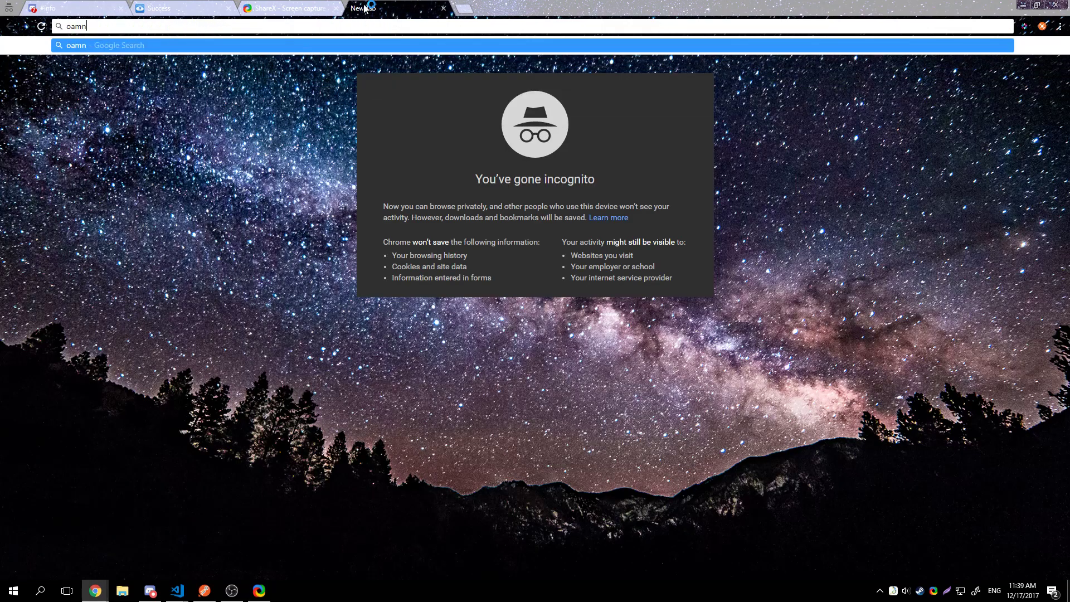
pyautogui.write('mae wa ')
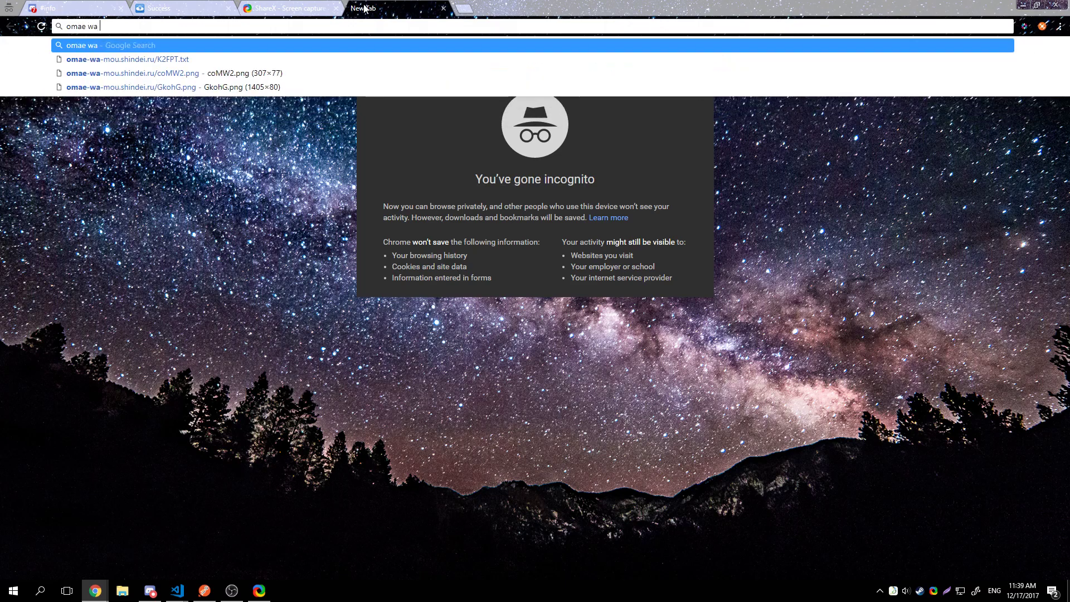
pyautogui.write('mou shindeiru')
pyautogui.press('Return')
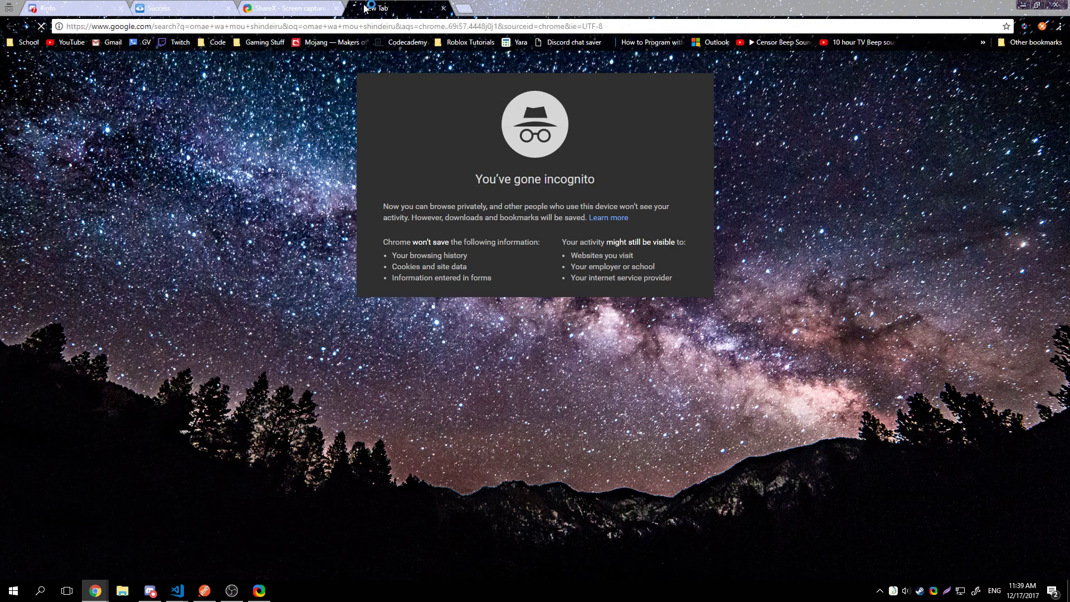
pyautogui.hotkey('alt', 'Tab')
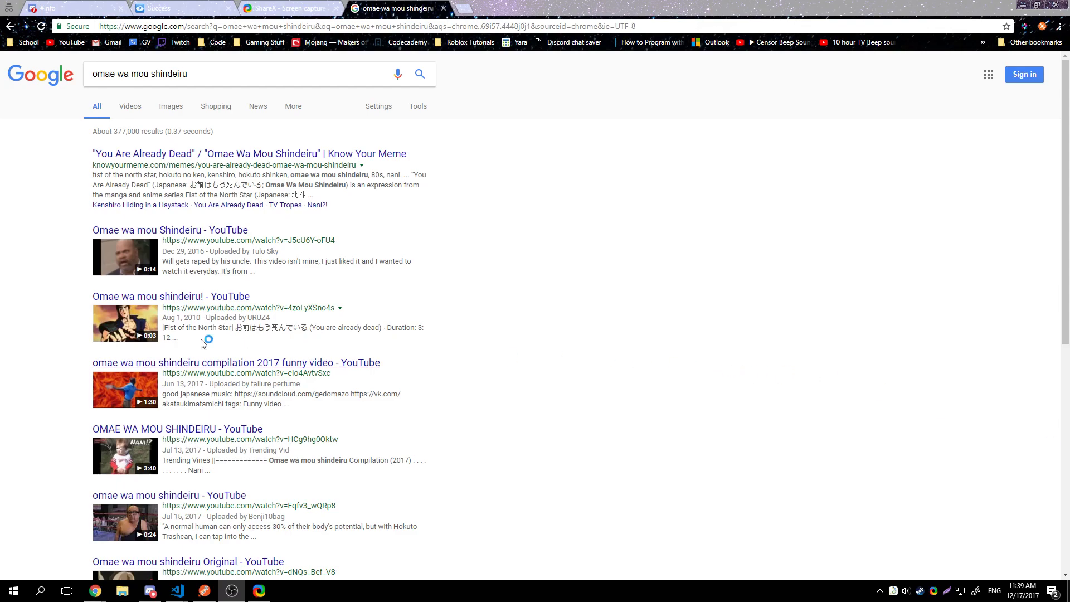
# Play the YouTube videos "Omae wa mou shindeiru!" and "Hokuto Hyakuretsu Ken + Omae wa mou shindeiru.", and return to the search results.
pyautogui.click(129, 312)
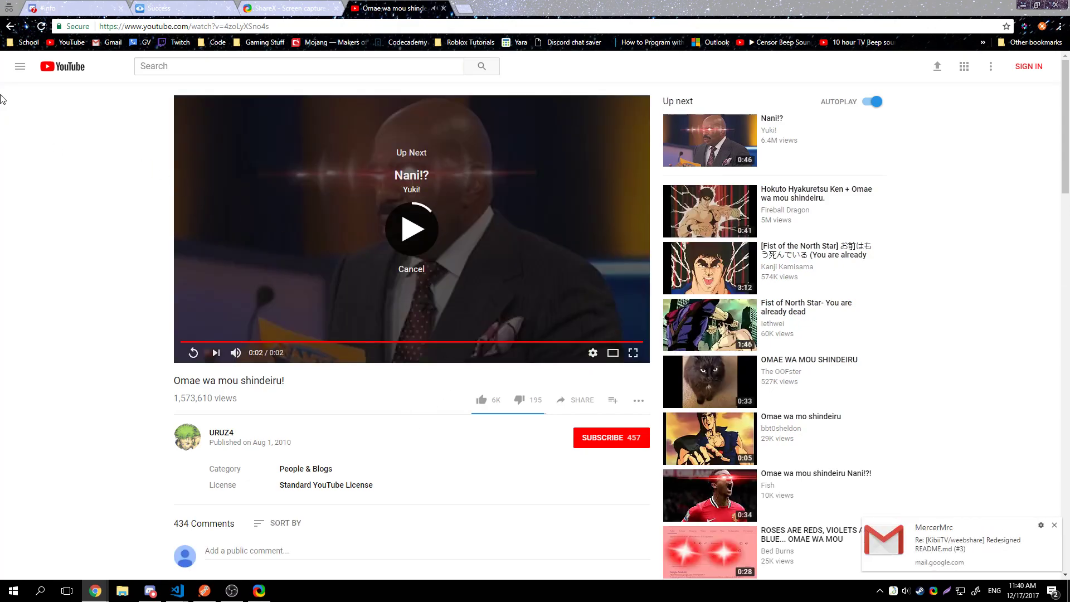
pyautogui.click(687, 213)
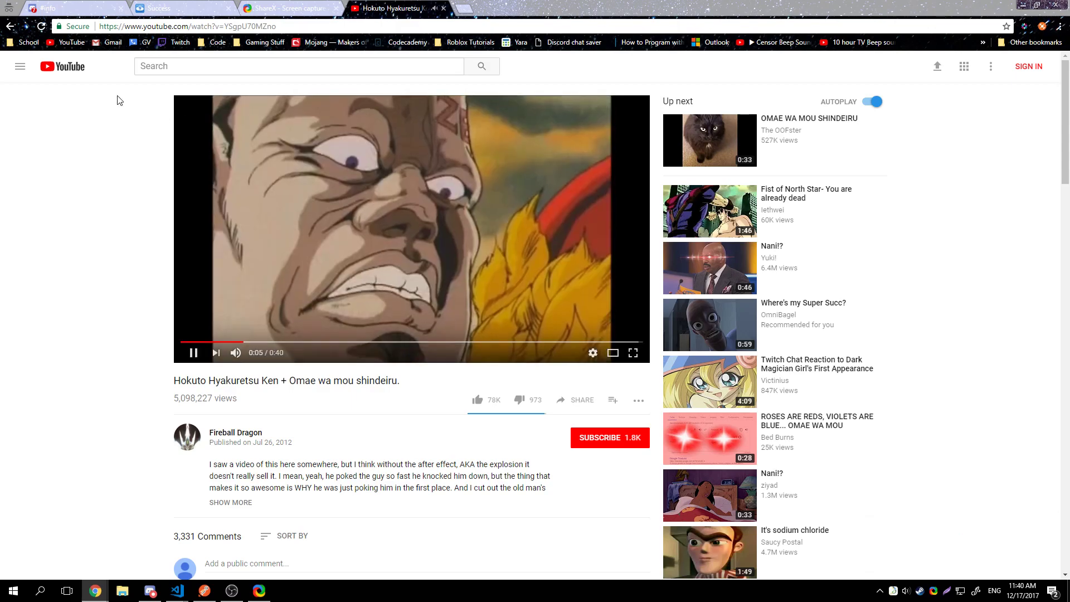
pyautogui.click(10, 26)
pyautogui.click(10, 26)
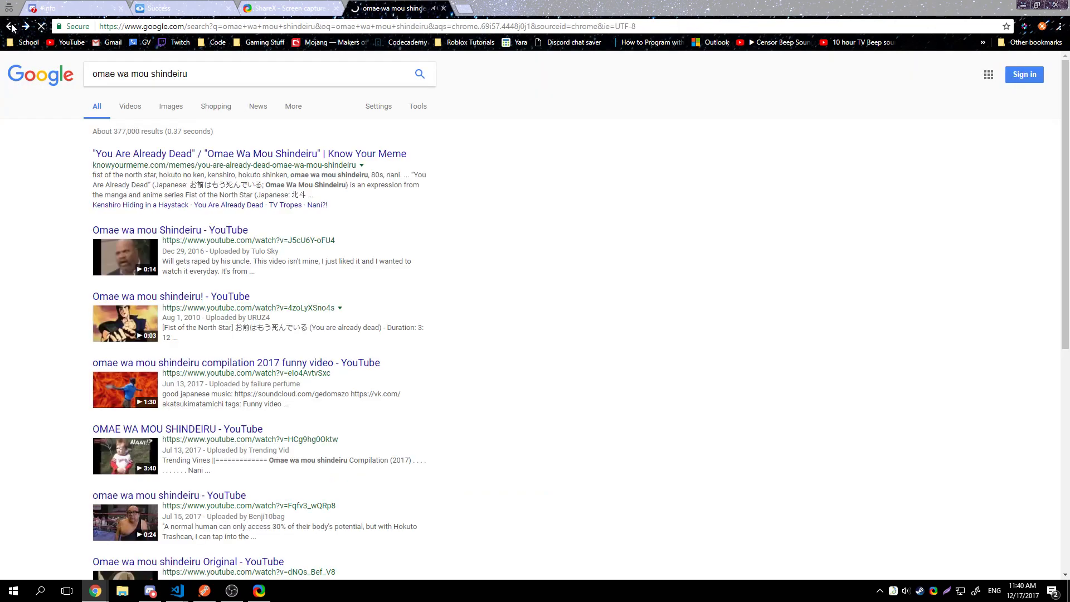
# Play the "Omae wa mou shindeiru Original" video in an enlarged player, close its tab and return to the token page.
pyautogui.scroll(-1, 467, 237)
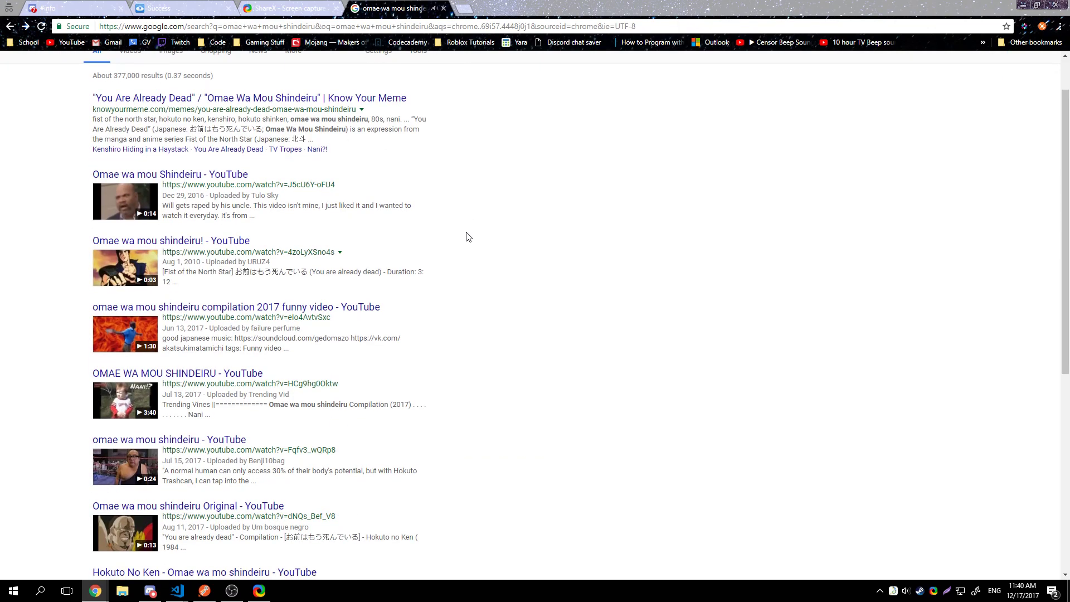
pyautogui.click(135, 522)
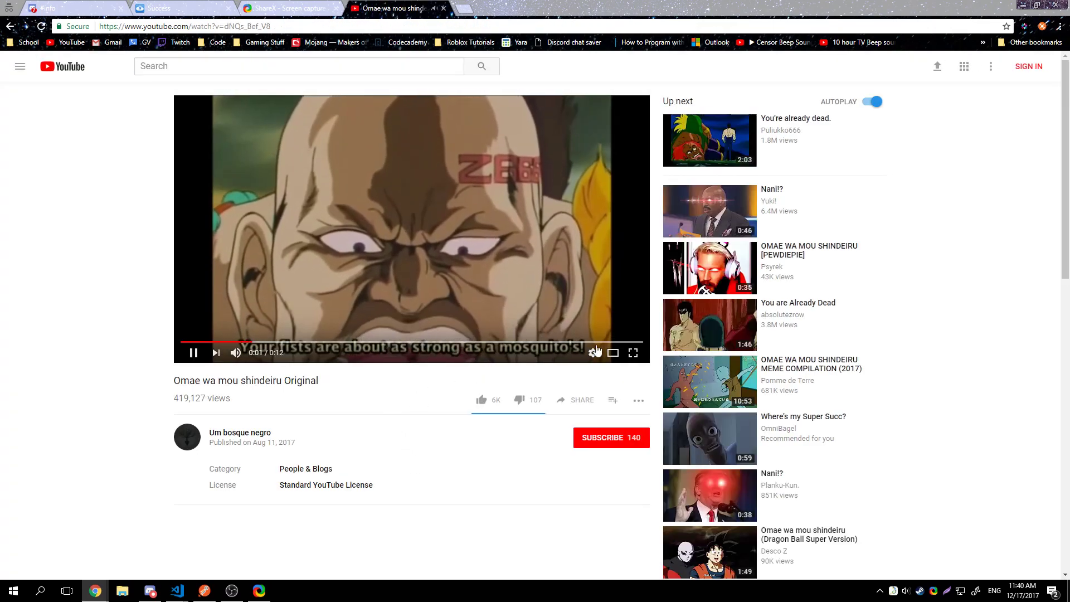
pyautogui.click(622, 357)
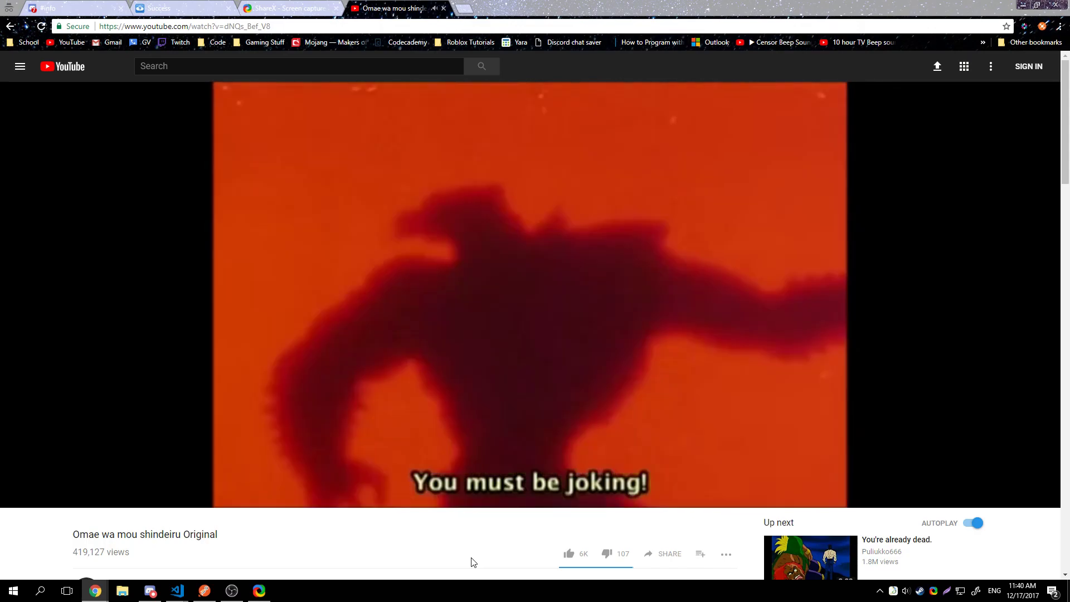
pyautogui.click(583, 272)
pyautogui.press('f')
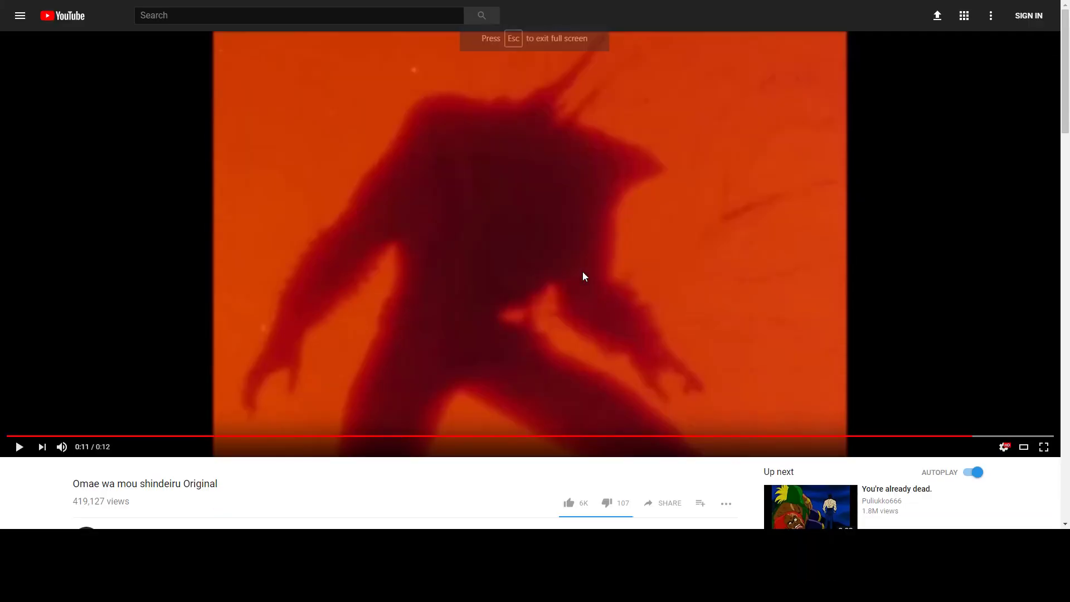
pyautogui.press('Escape')
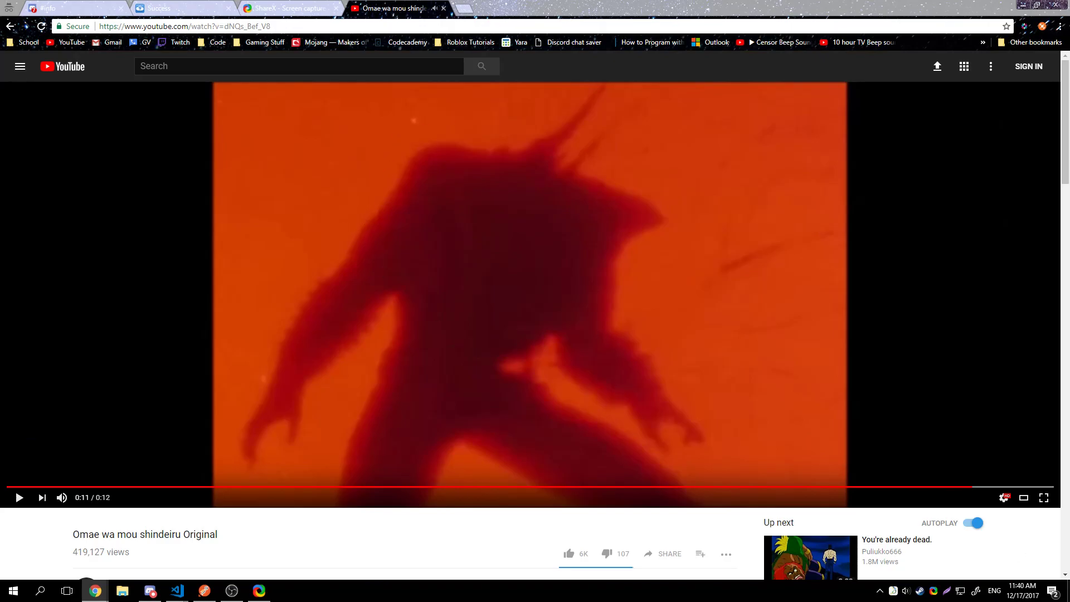
pyautogui.click(1024, 497)
pyautogui.hotkey('ctrl', 'shift', 'Tab')
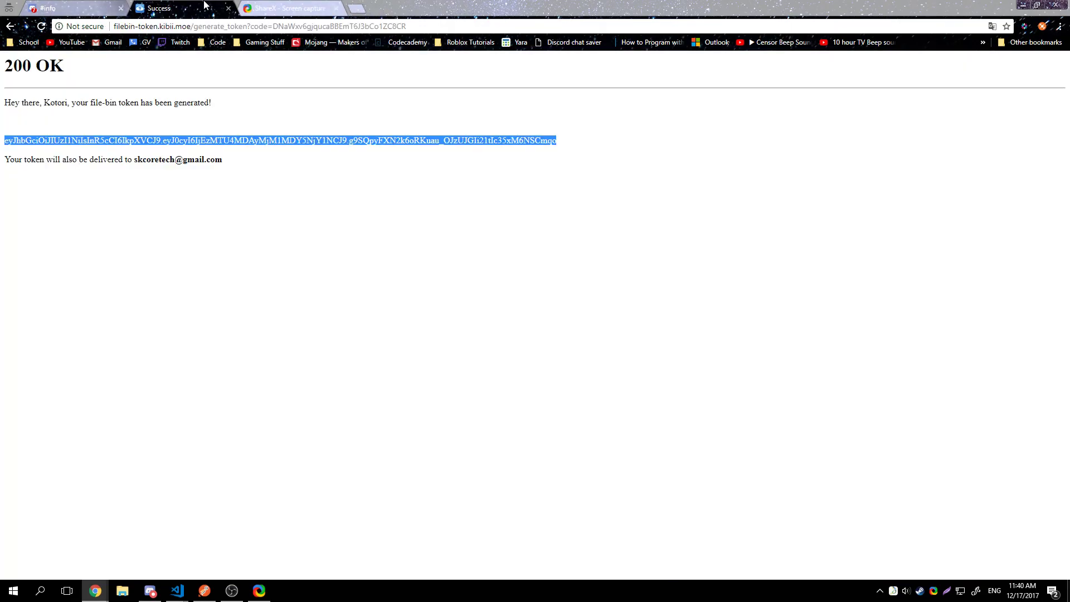
pyautogui.hotkey('ctrl', 'shift', 'Tab')
pyautogui.moveTo(200, 173); pyautogui.dragTo(202, 253)
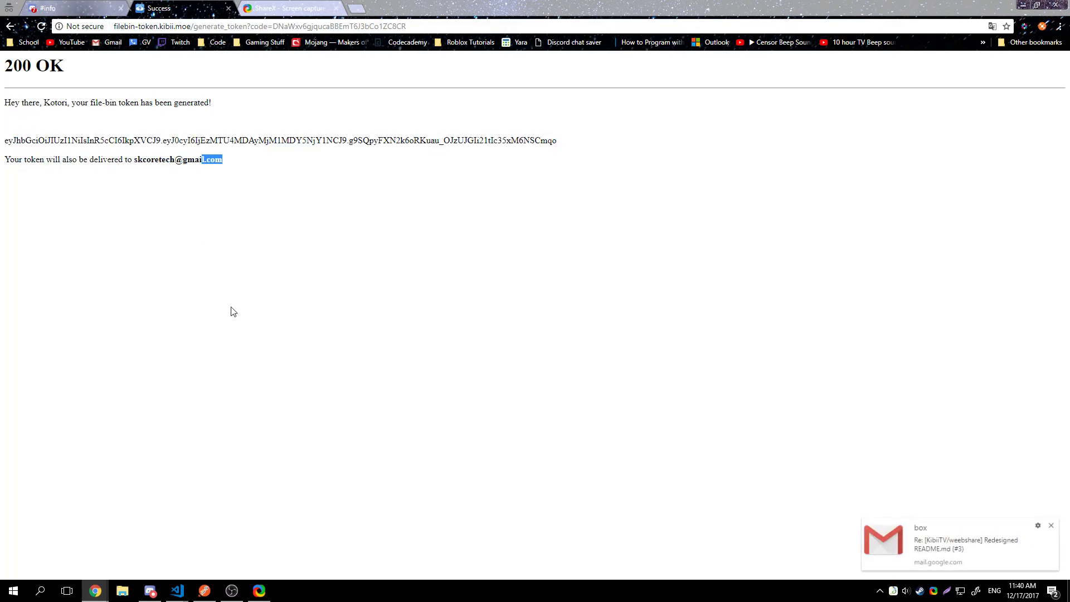
# Switch to ShareX's destination settings and replace the domain in the result URL with 4chan.is-my.club/cancer-style.
pyautogui.click(259, 590)
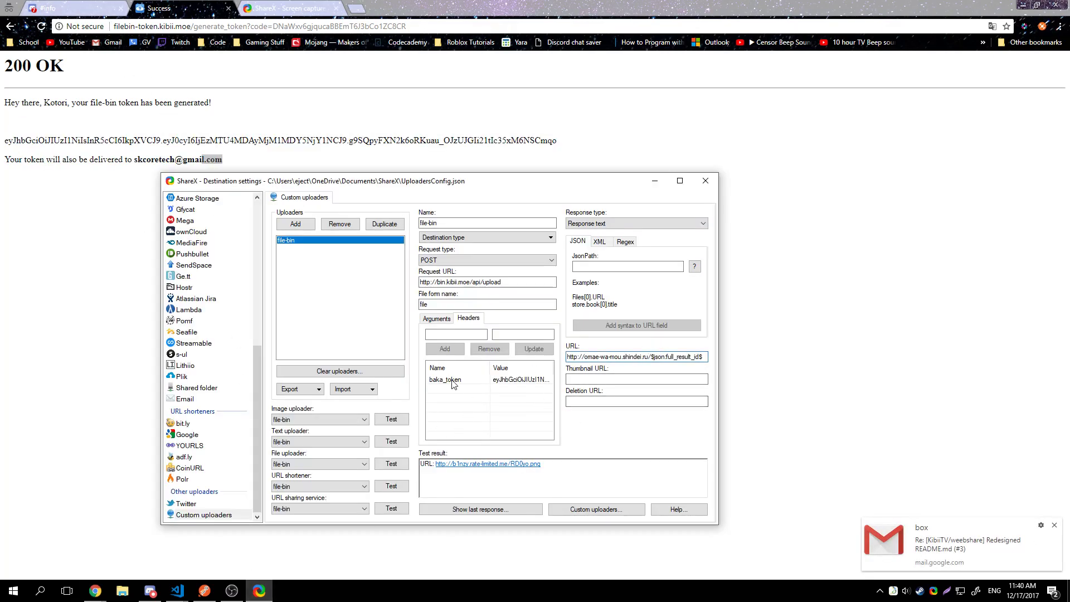
pyautogui.moveTo(648, 357); pyautogui.dragTo(601, 360)
pyautogui.press('BackSpace')
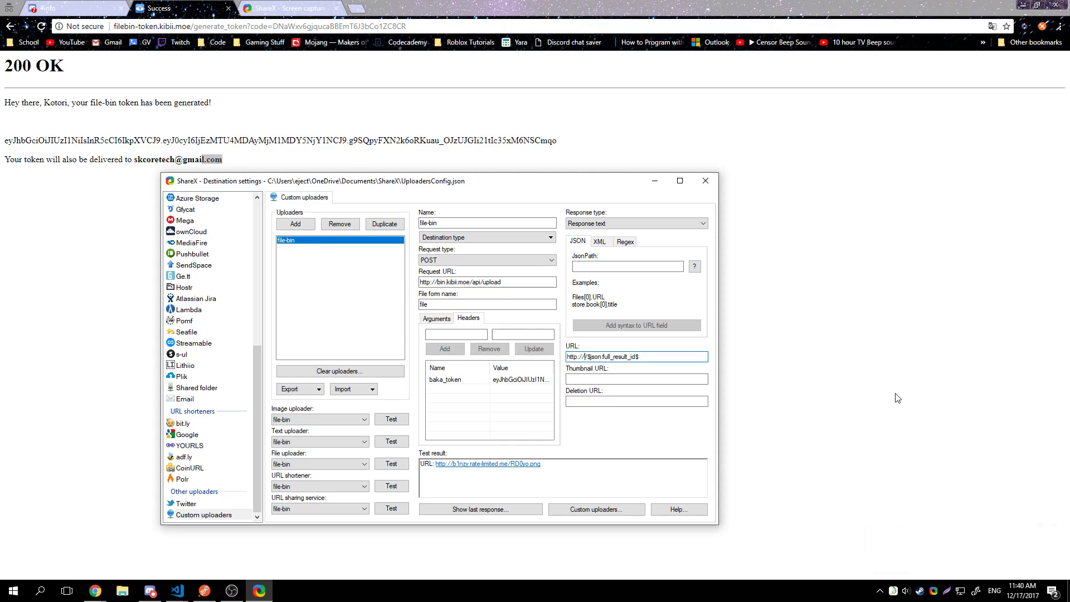
pyautogui.write('4chan.is-my.club/cancer-style')
pyautogui.click(585, 489)
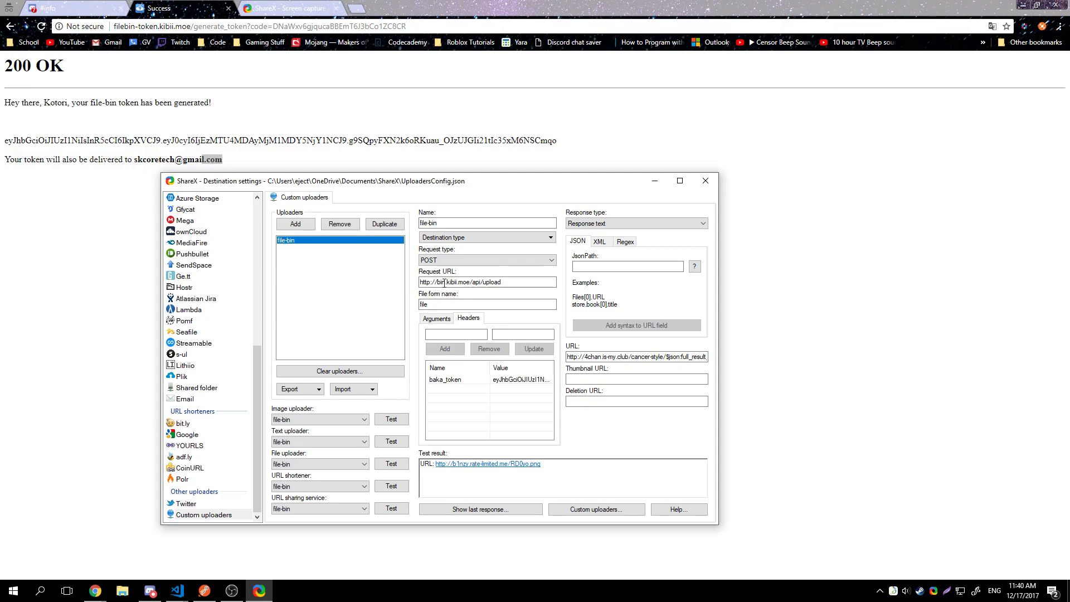
# Take a ShareX region capture over the destination settings window.
pyautogui.press('ctrl+Print')
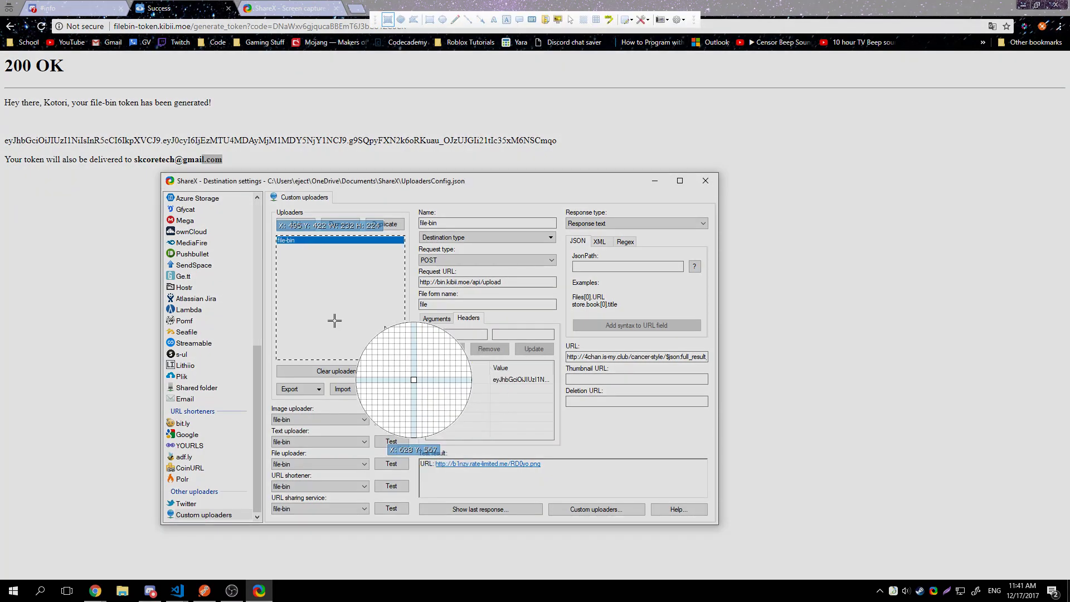
pyautogui.click(432, 449)
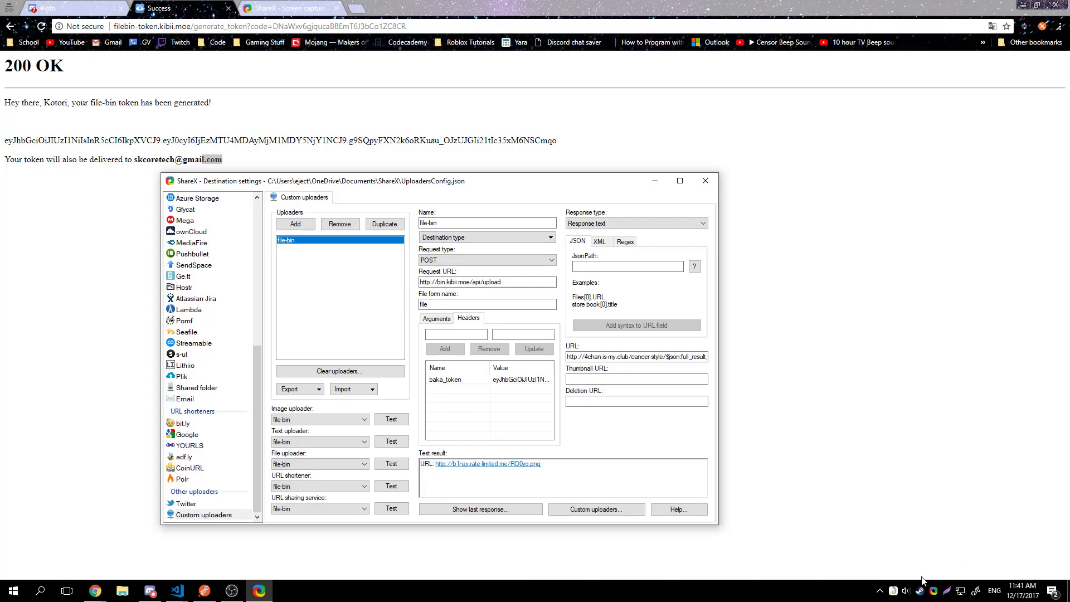
# Review ShareX's file and image uploader destination choices and the destination types enabled for the file-bin custom uploader.
pyautogui.rightClick(936, 593)
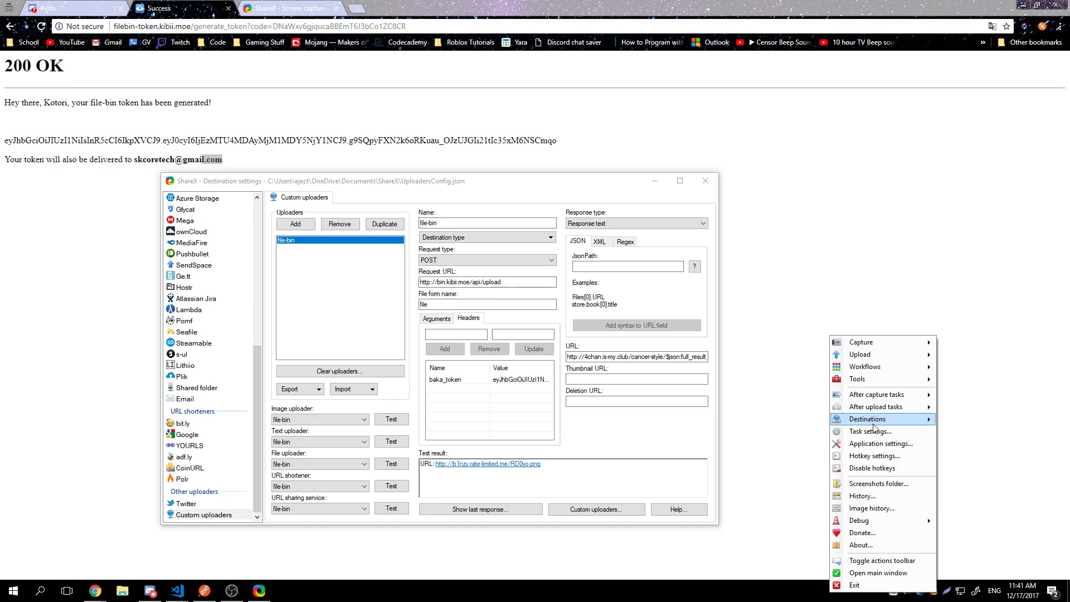
pyautogui.moveTo(872, 426)
pyautogui.moveTo(781, 448)
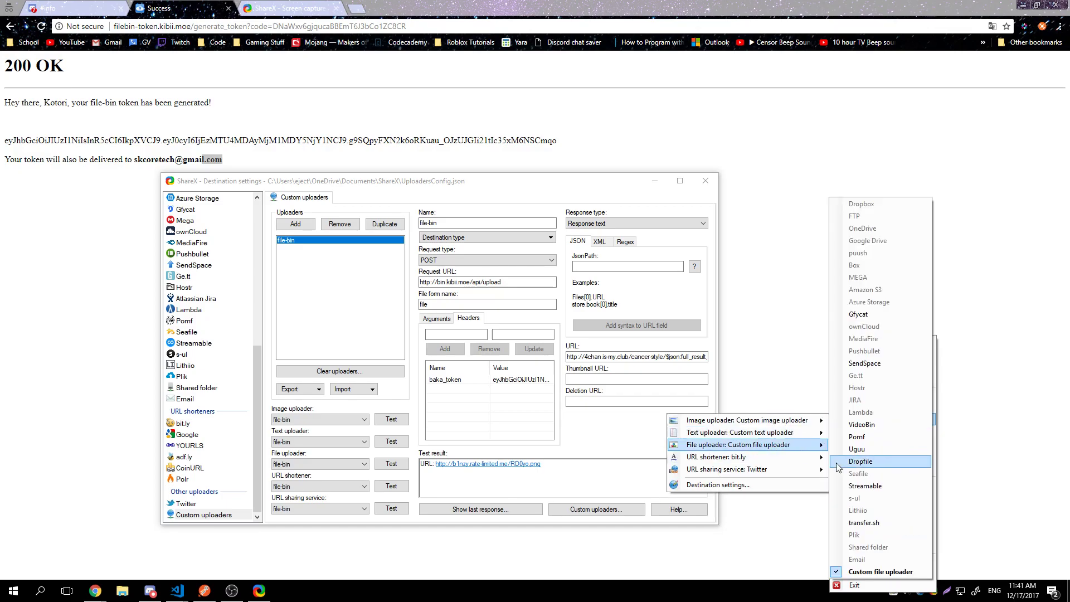
pyautogui.moveTo(733, 435)
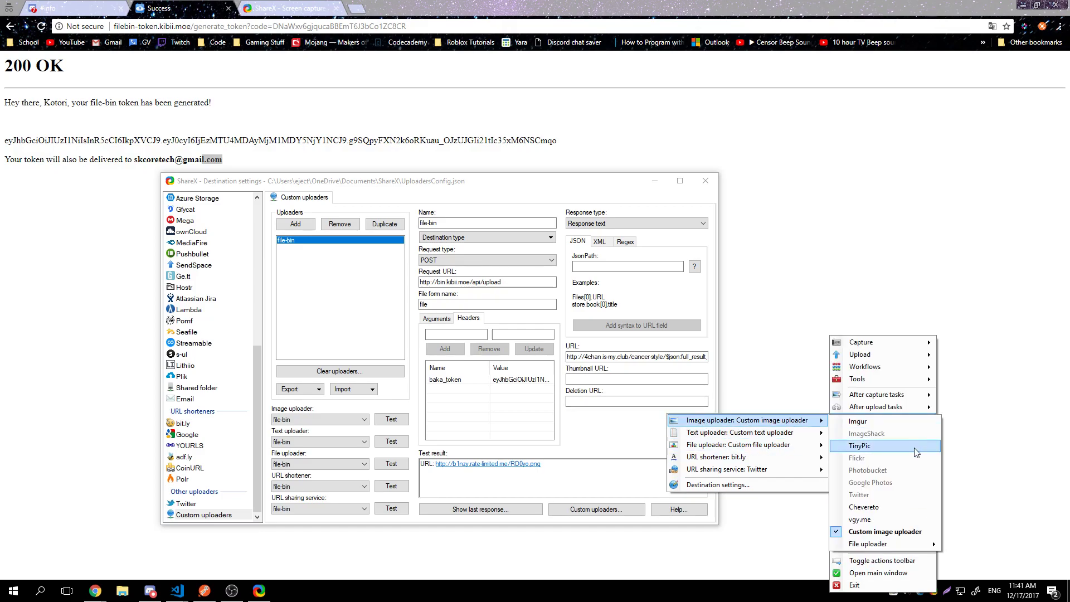
pyautogui.click(485, 237)
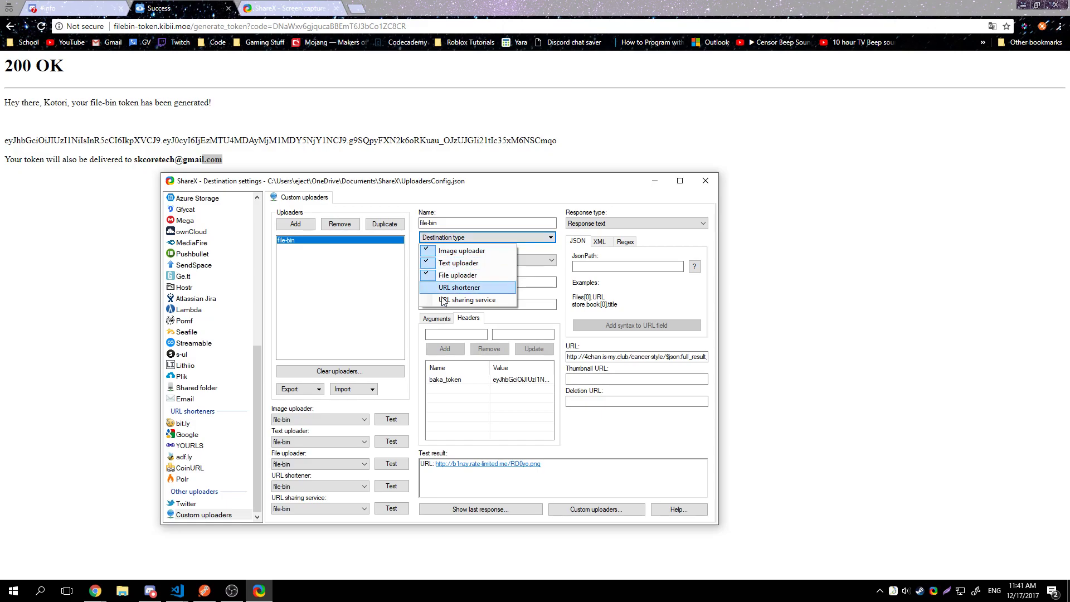
pyautogui.click(598, 294)
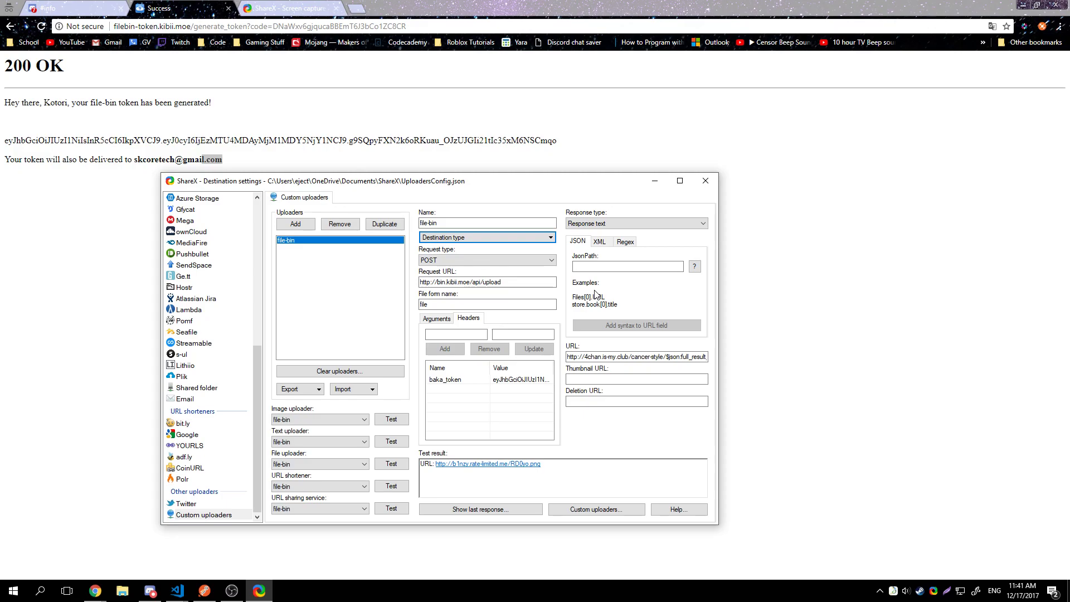
# Switch to Discord in the browser and open the newest messages of the filebin server's genral channel.
pyautogui.click(61, 5)
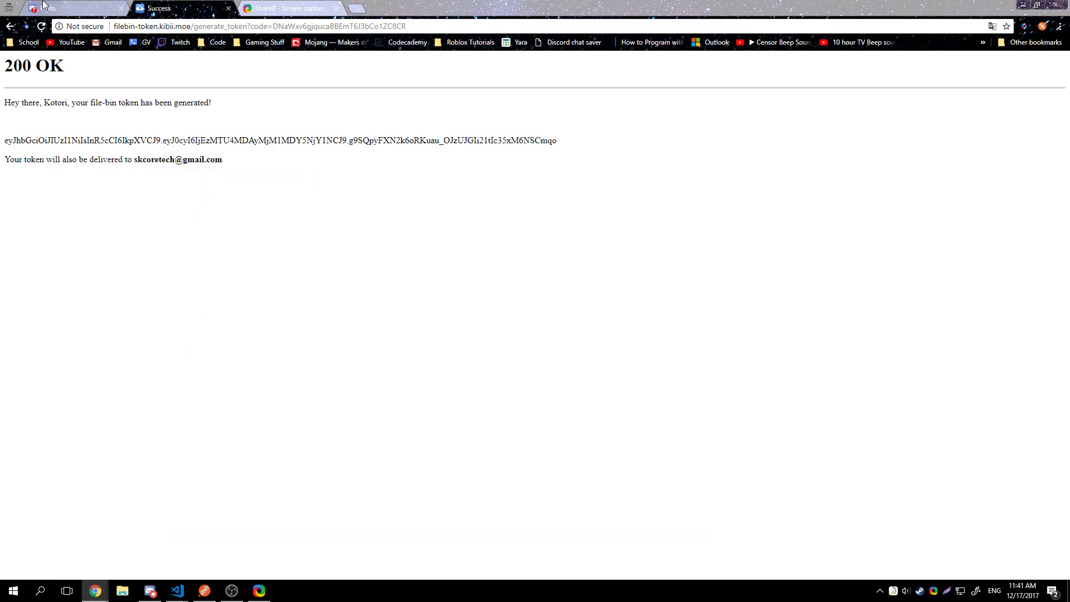
pyautogui.click(71, 273)
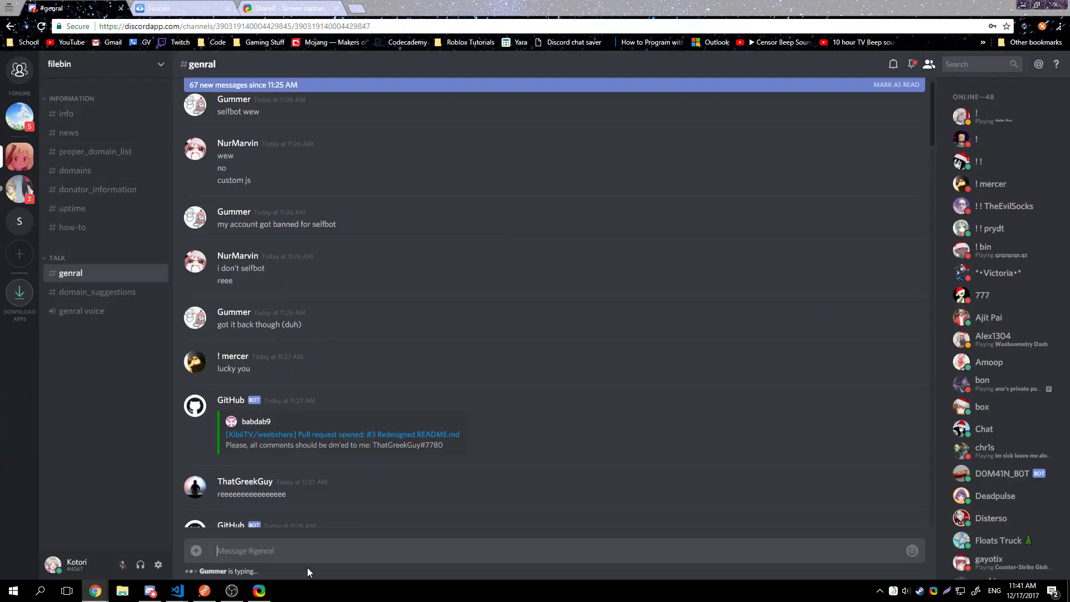
pyautogui.scroll(-15, 365, 493)
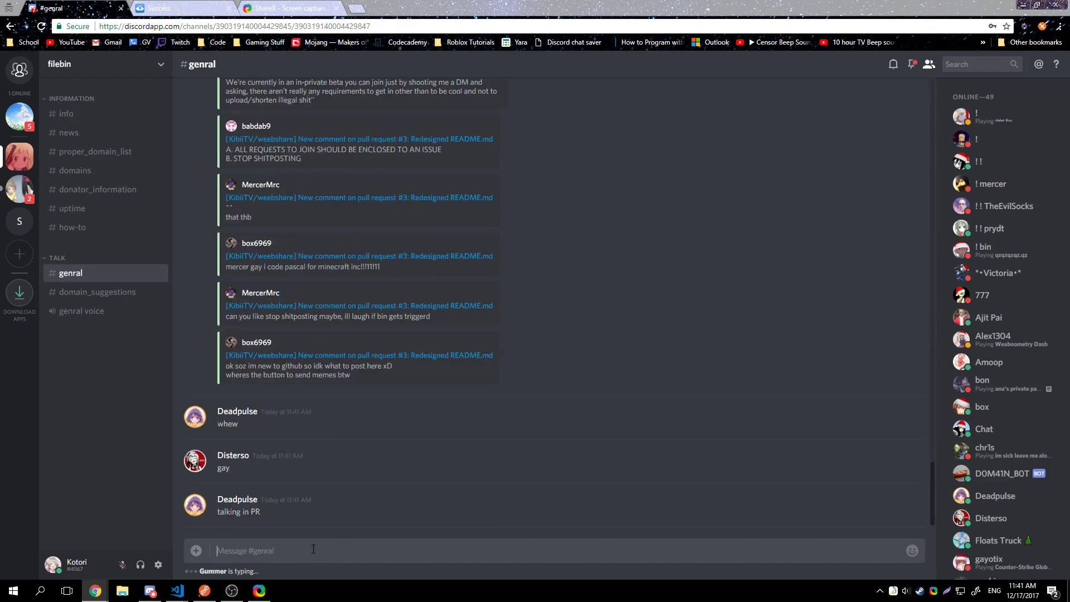
pyautogui.write('http://')
pyautogui.write('http://4chan.is-my.club/cancer-style/nT4nE.png')
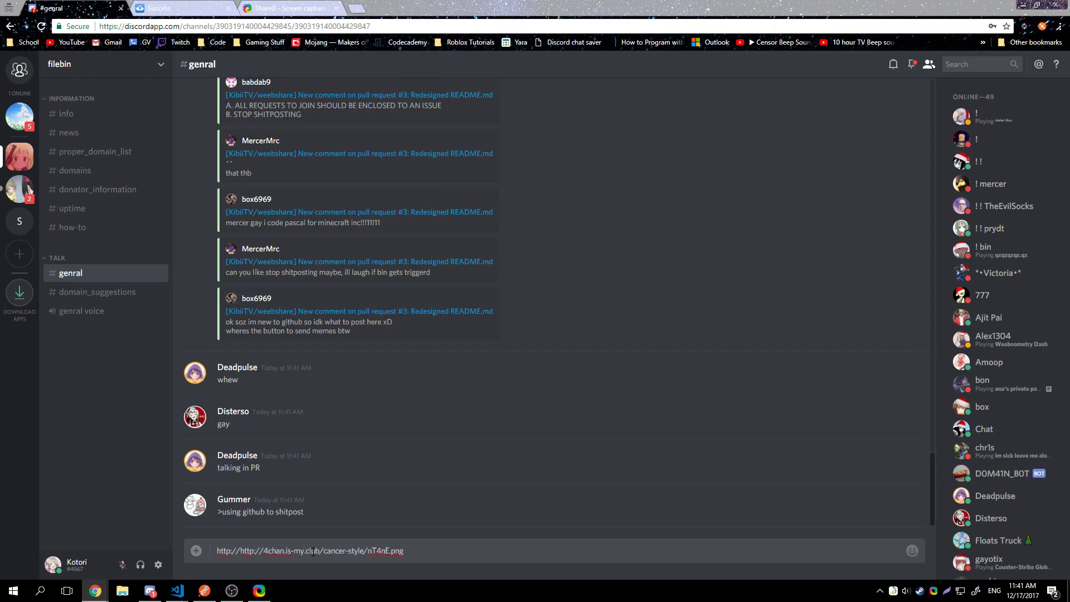
pyautogui.hotkey('ctrl', 'a')
pyautogui.press('BackSpace')
pyautogui.press('ctrl+Print')
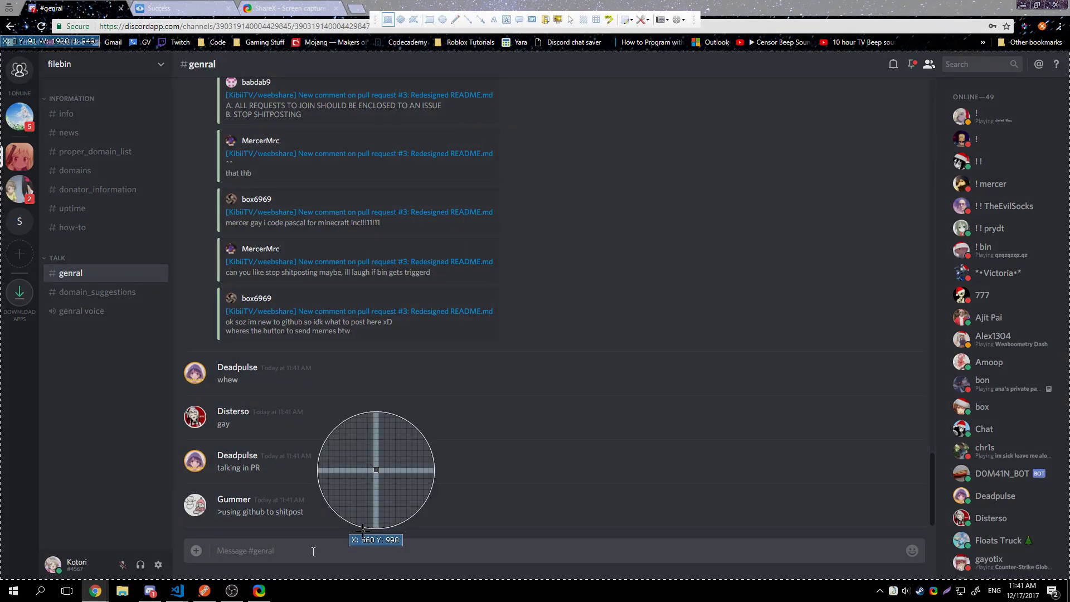
pyautogui.click(311, 544)
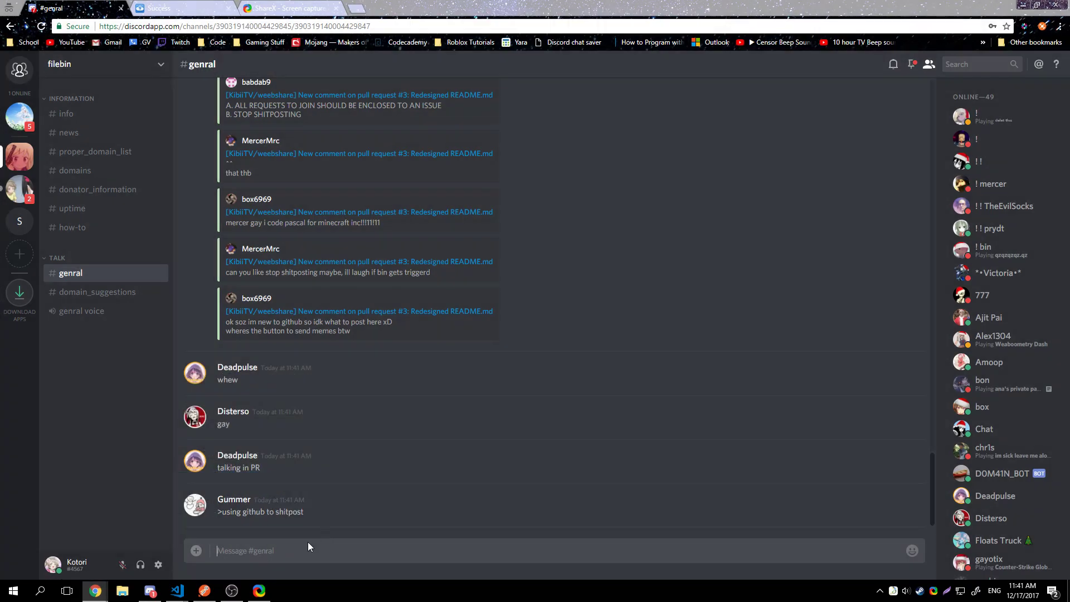
pyautogui.write('http://4chan.is-my.club/cancer-style/yHVw6.png')
pyautogui.press('Return')
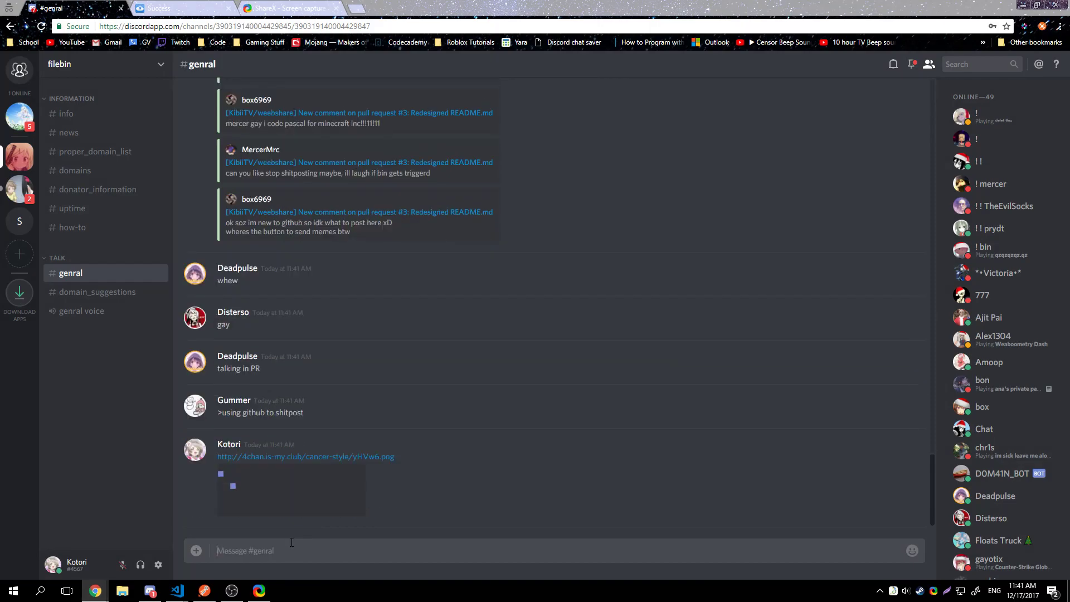
pyautogui.moveTo(399, 458); pyautogui.dragTo(207, 461)
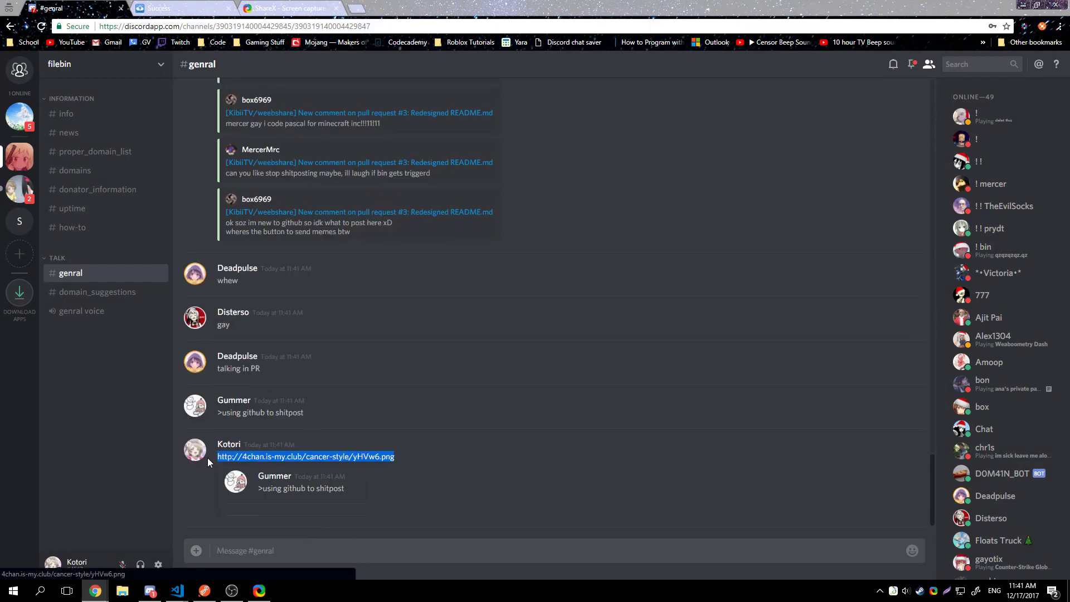
pyautogui.click(793, 534)
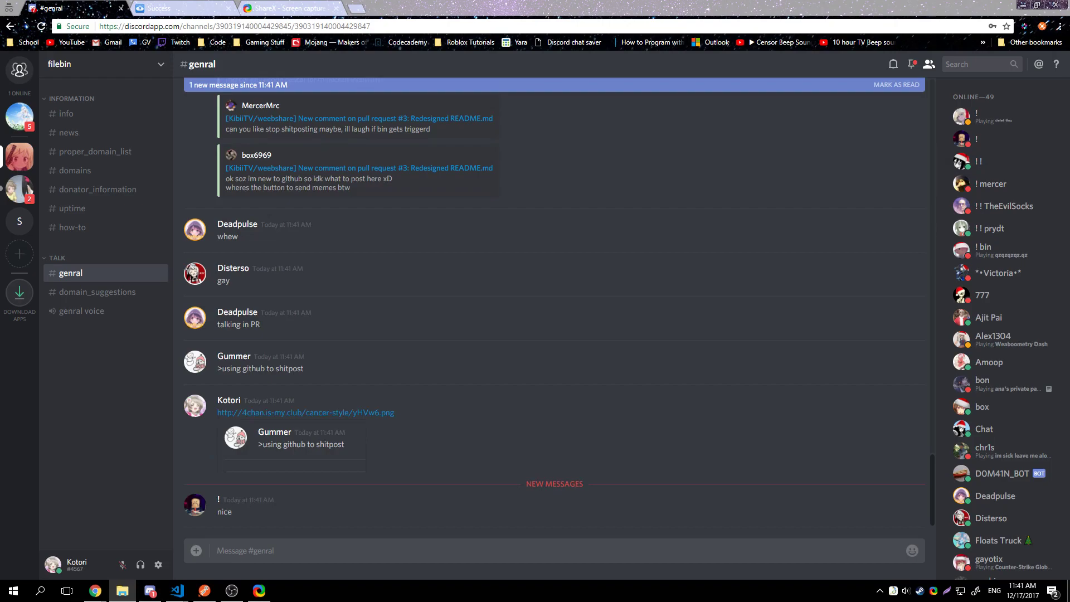
# Upload the recent file file-bin.sxcu with ShareX from File Explorer.
pyautogui.click(122, 590)
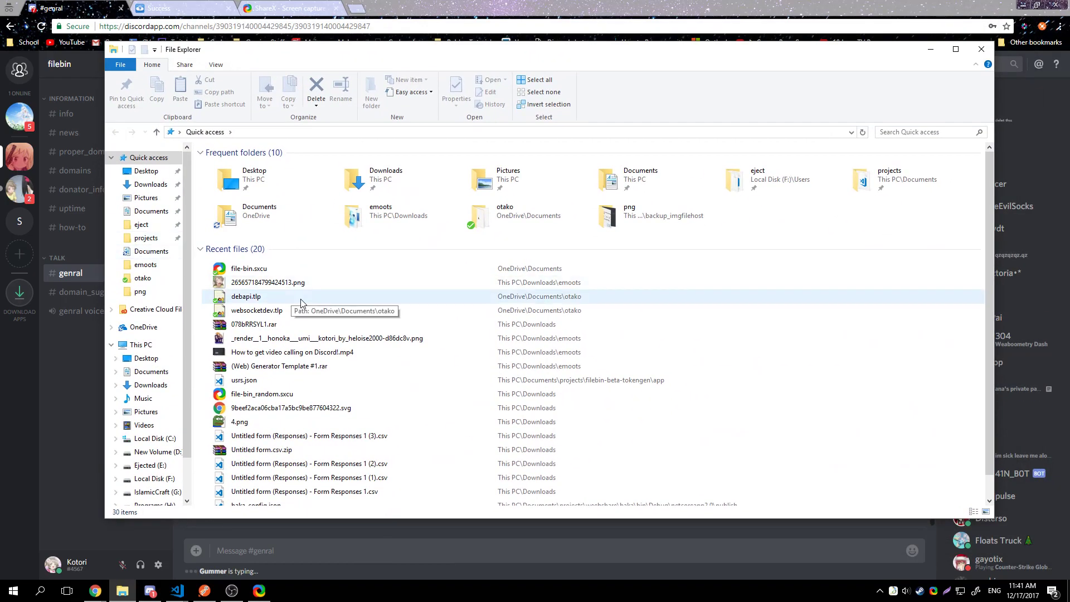
pyautogui.click(286, 275)
pyautogui.rightClick(285, 275)
pyautogui.click(245, 295)
pyautogui.click(359, 8)
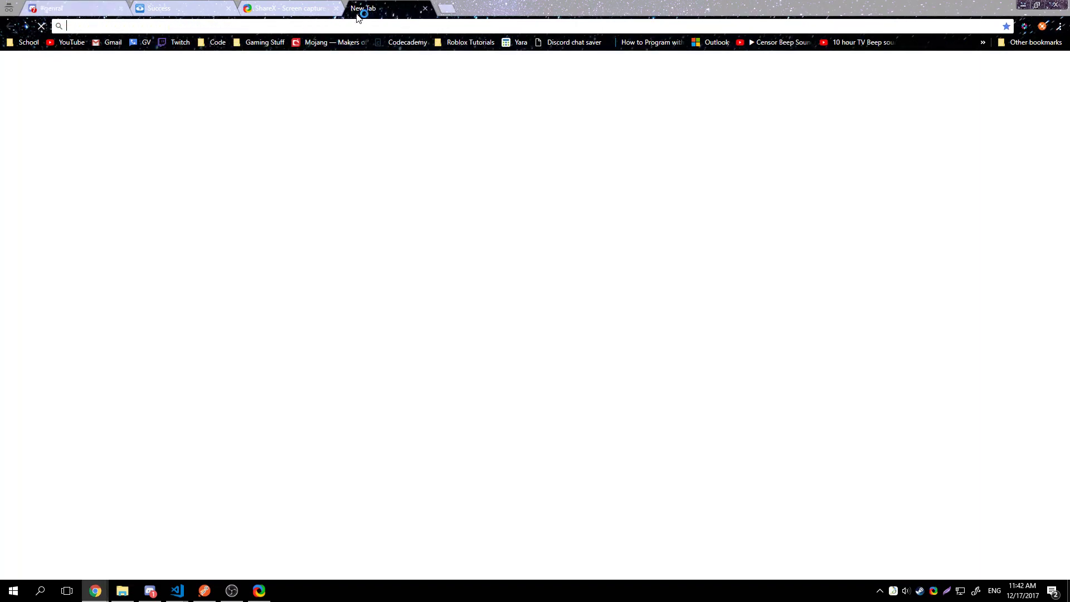
pyautogui.write('http://4chan.is-my.club/cancer-style/PsmUE.sxcu')
pyautogui.press('Return')
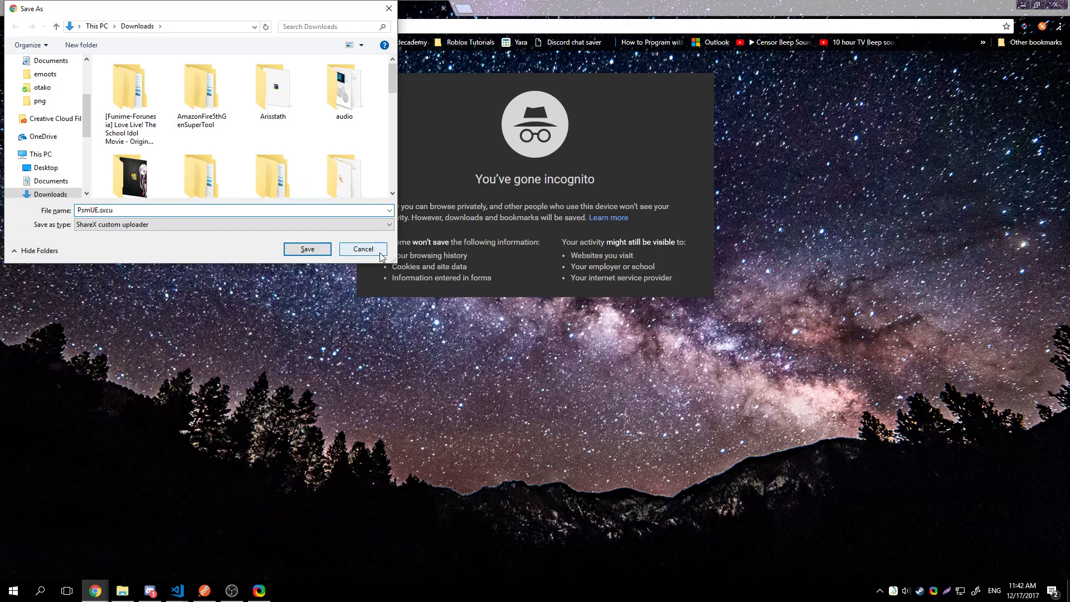
pyautogui.click(363, 249)
pyautogui.hotkey('alt', 'Tab')
pyautogui.write('http://4chan.is-my.club/cancer-style/PsmUE.sxcu')
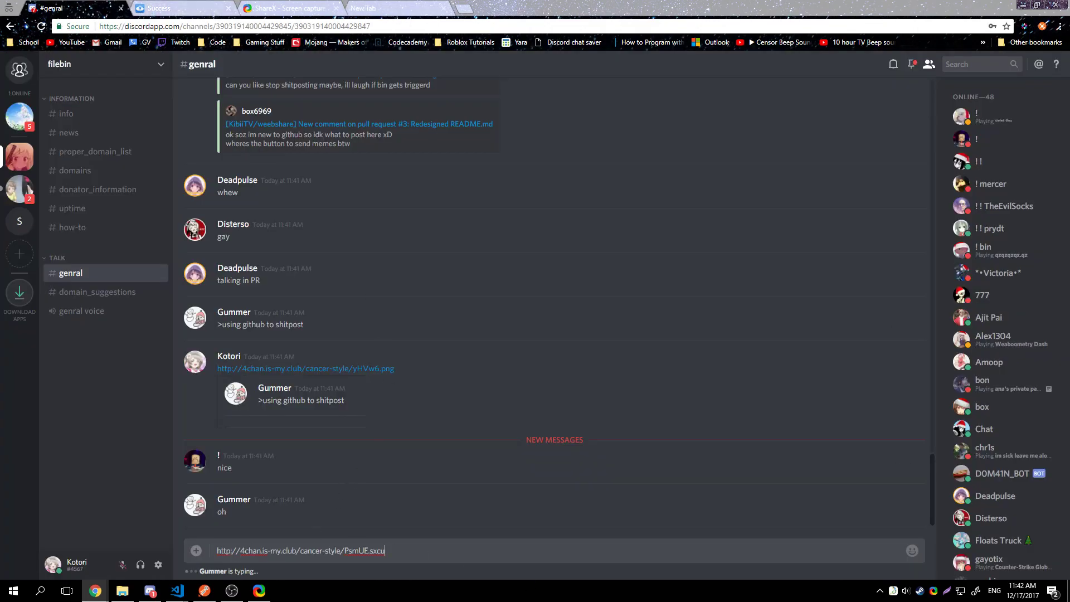
pyautogui.press('Return')
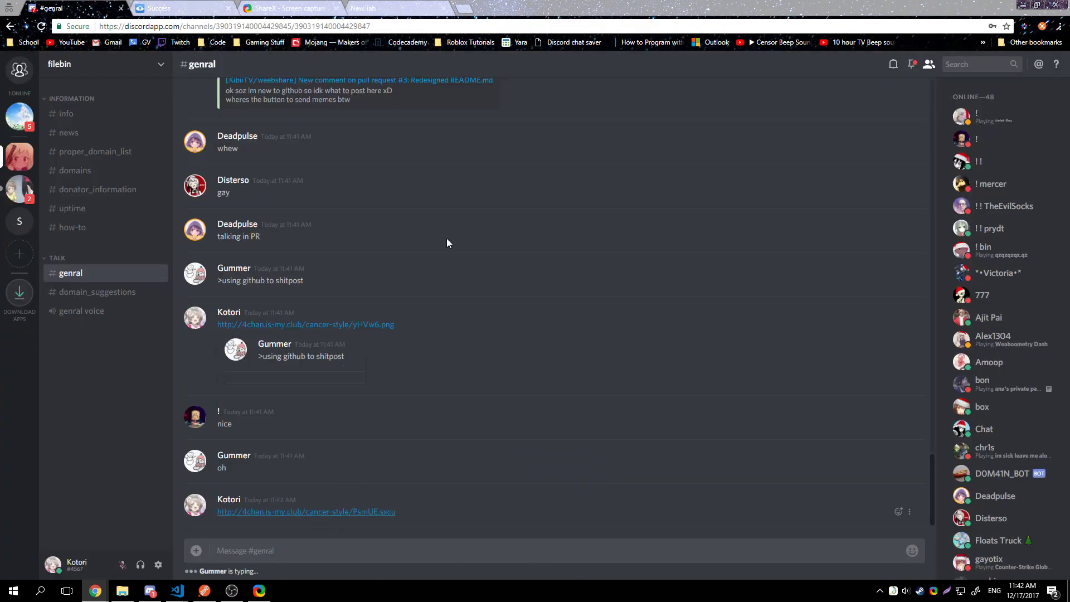
# Return to the blank browser tab and highlight the start of the domain in ShareX's result URL.
pyautogui.click(366, 6)
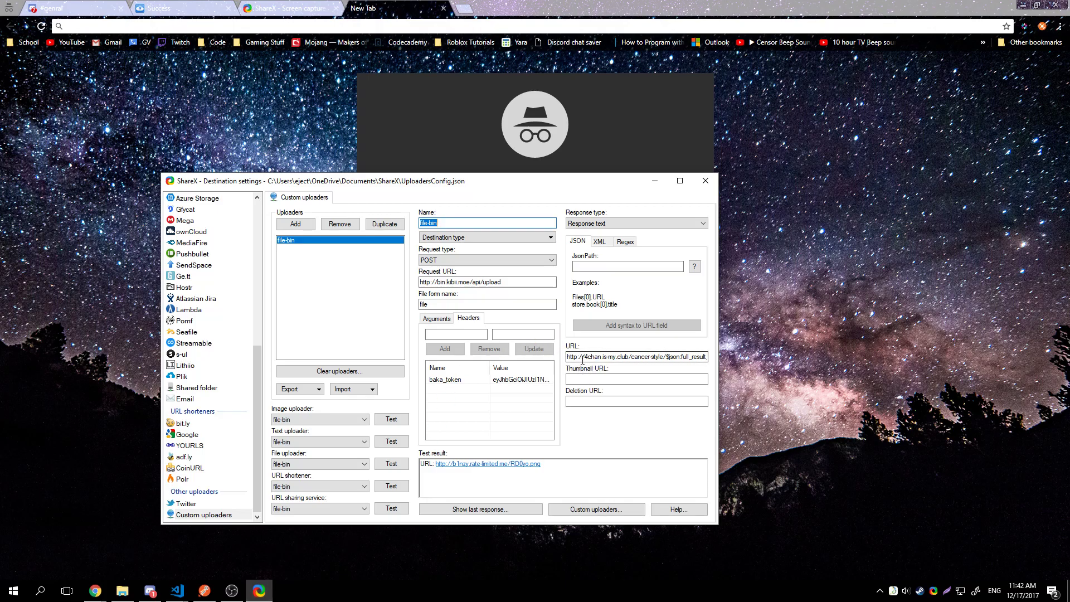
pyautogui.moveTo(582, 361); pyautogui.dragTo(597, 361)
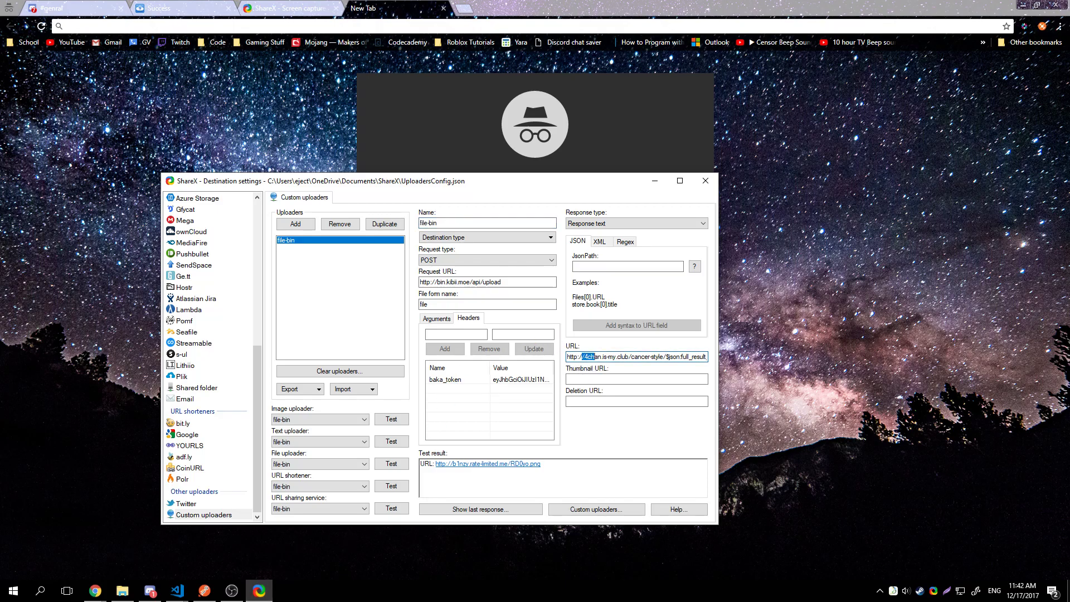
pyautogui.hotkey('alt', 'Tab')
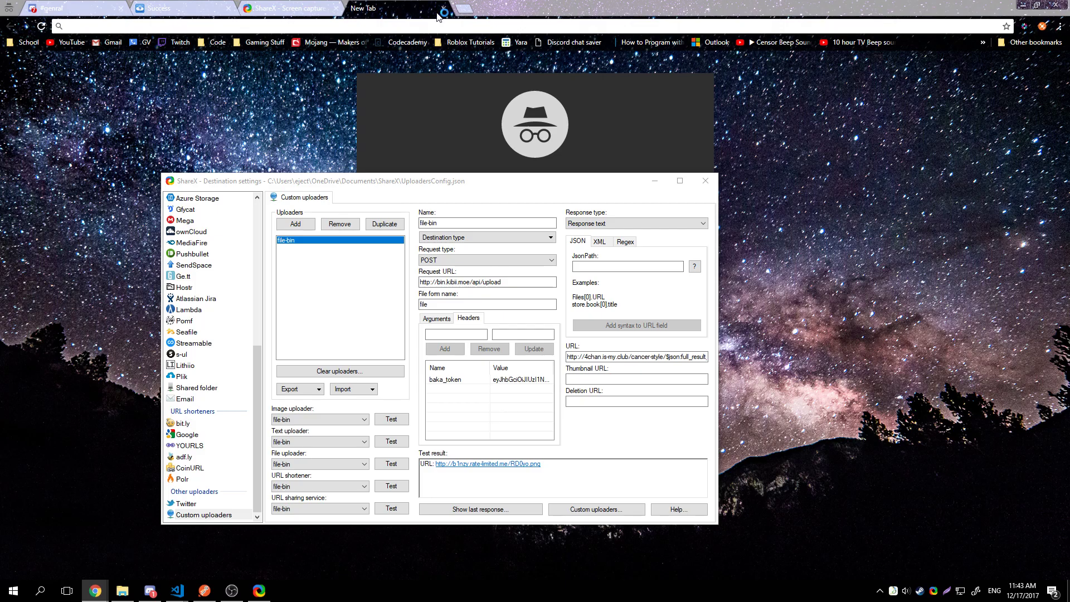
pyautogui.click(426, 26)
pyautogui.write('https://getsharex.com/docs/custom-uploader')
pyautogui.press('Return')
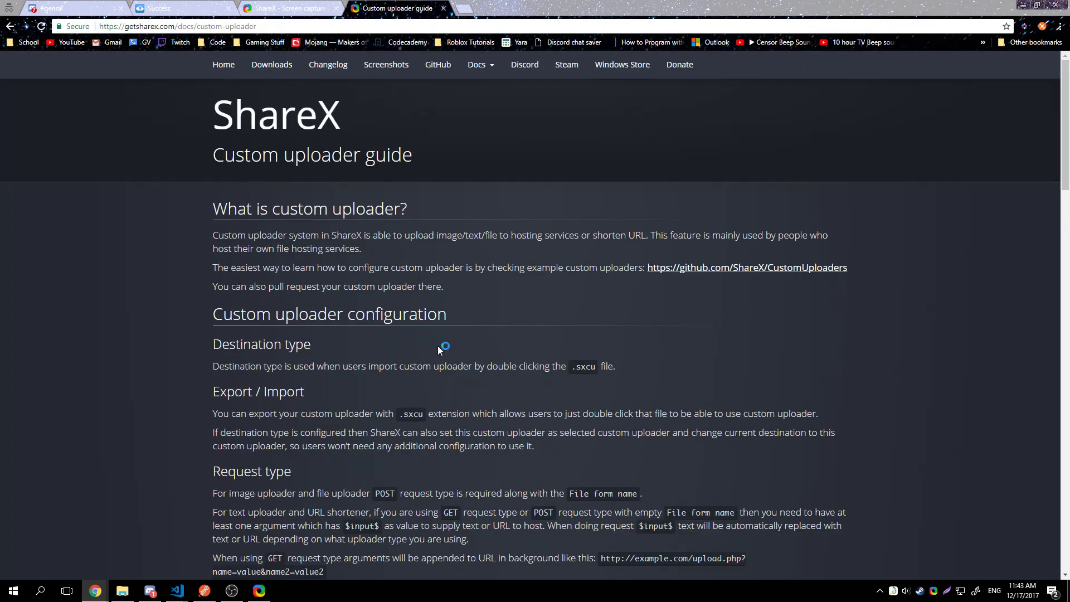
pyautogui.scroll(-15, 438, 348)
pyautogui.scroll(7, 578, 396)
pyautogui.scroll(-5, 578, 397)
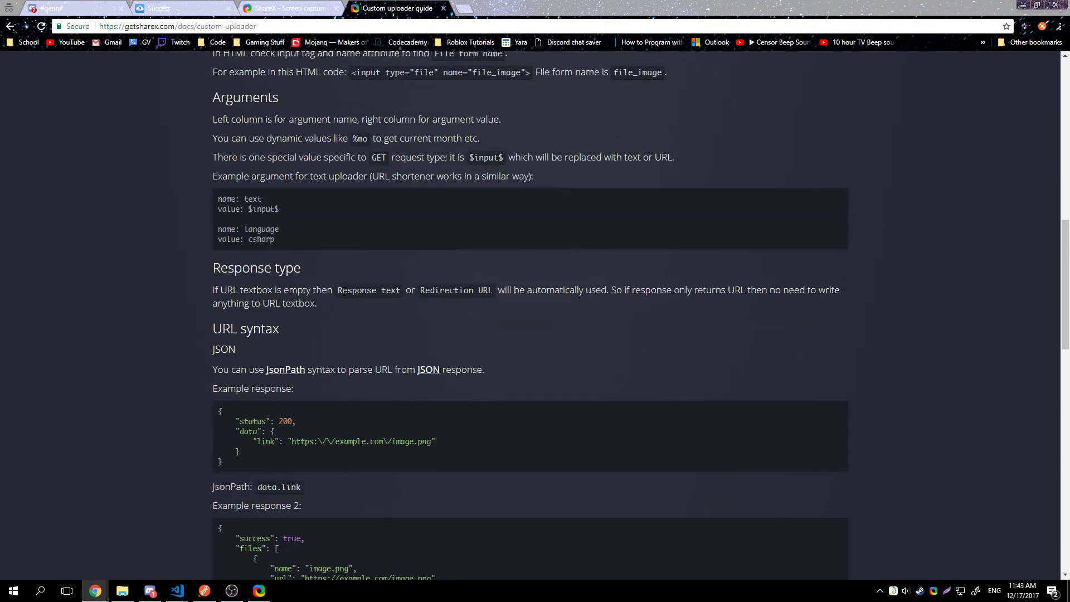
pyautogui.scroll(-9, 254, 449)
pyautogui.scroll(-7, 203, 363)
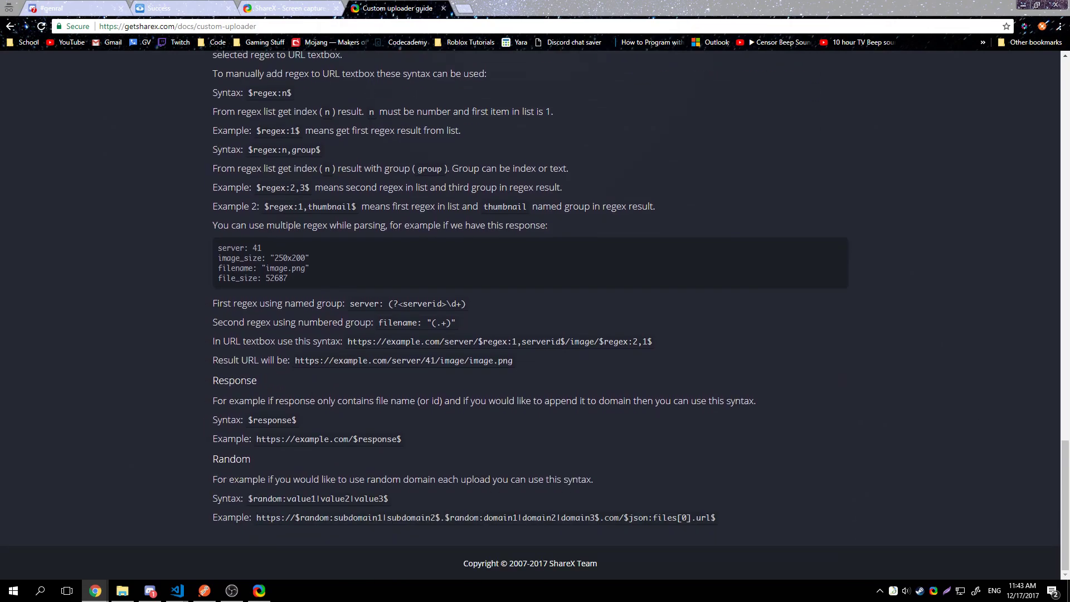
# Replace the domain and path in ShareX's result URL with $random:file.bin.moe/yes-cool/ before the JSON result part.
pyautogui.click(259, 590)
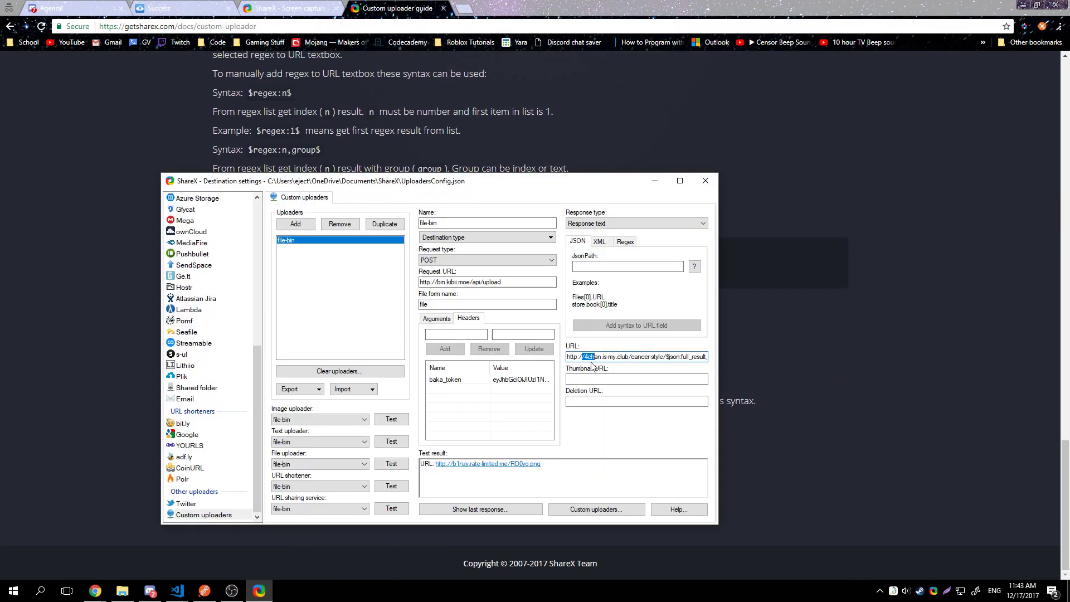
pyautogui.hotkey('alt', 'Tab')
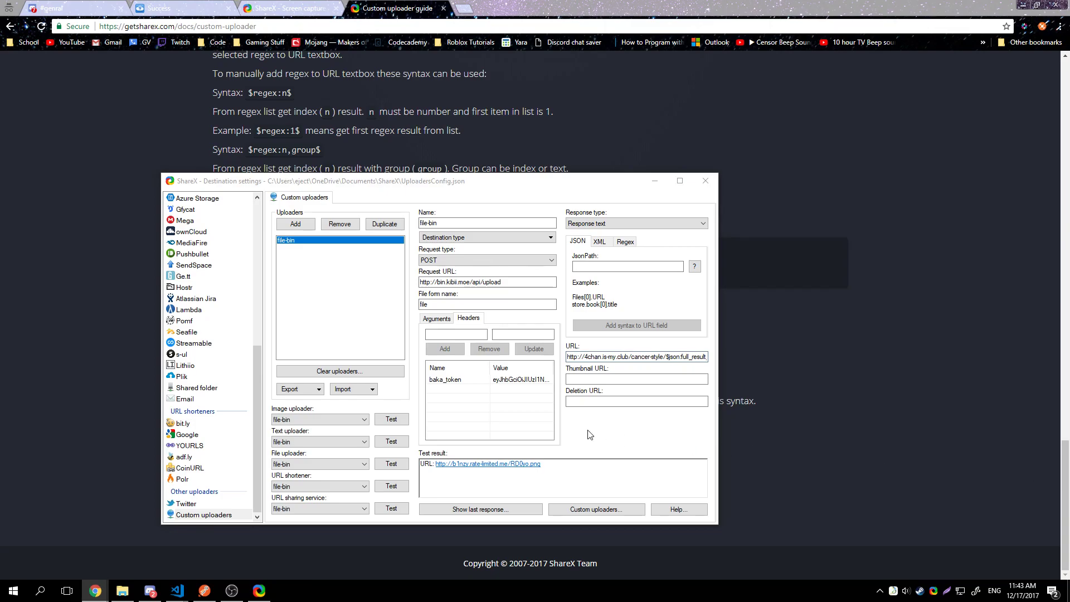
pyautogui.click(632, 357)
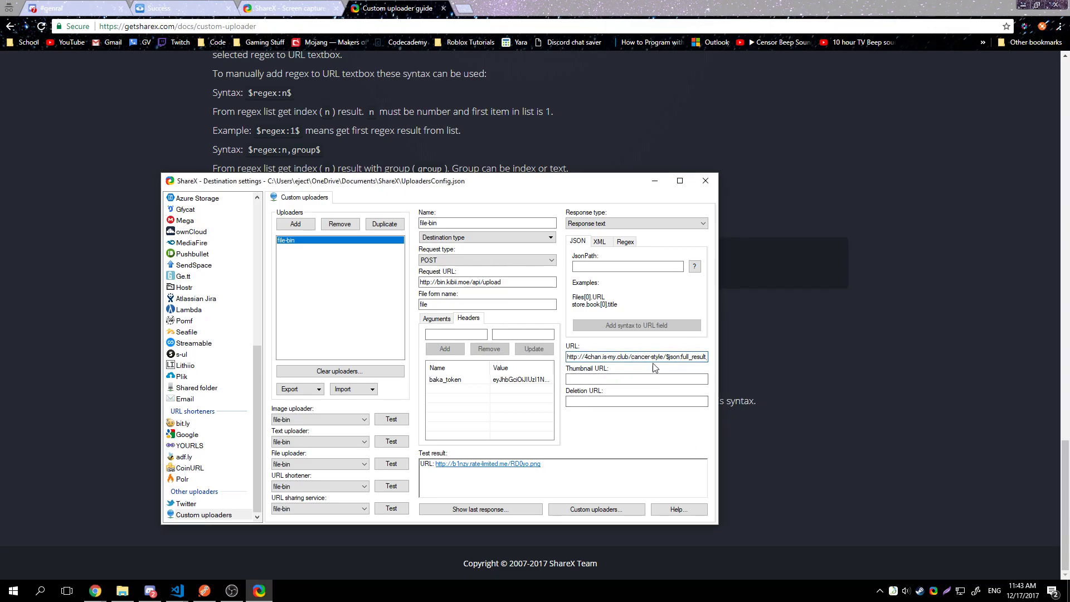
pyautogui.moveTo(664, 356); pyautogui.dragTo(584, 369)
pyautogui.press('BackSpace')
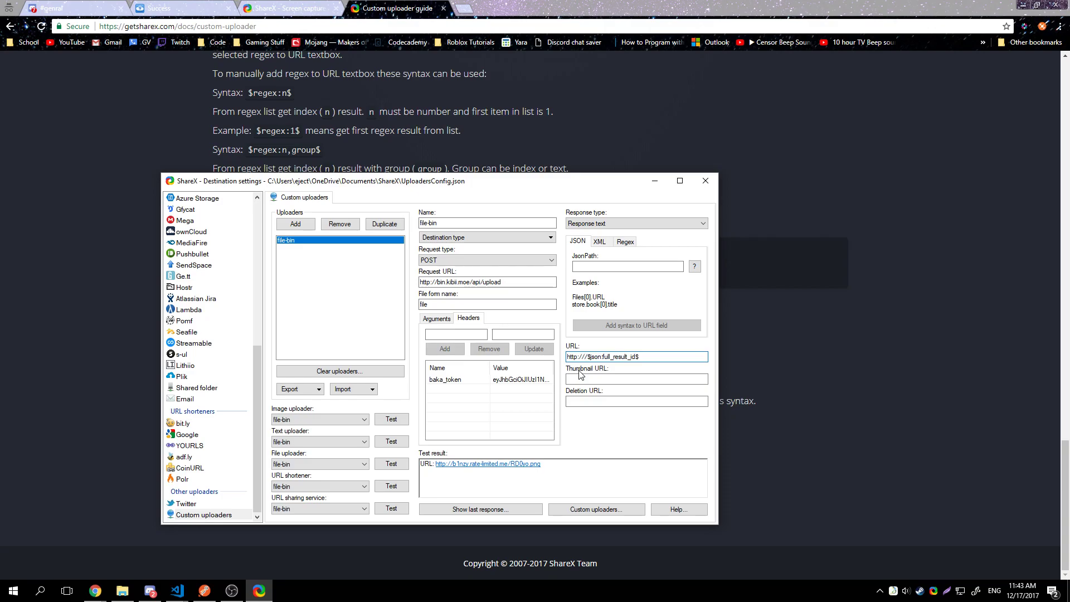
pyautogui.press('Delete')
pyautogui.write('$random:file.bin.moe/yes-cool.')
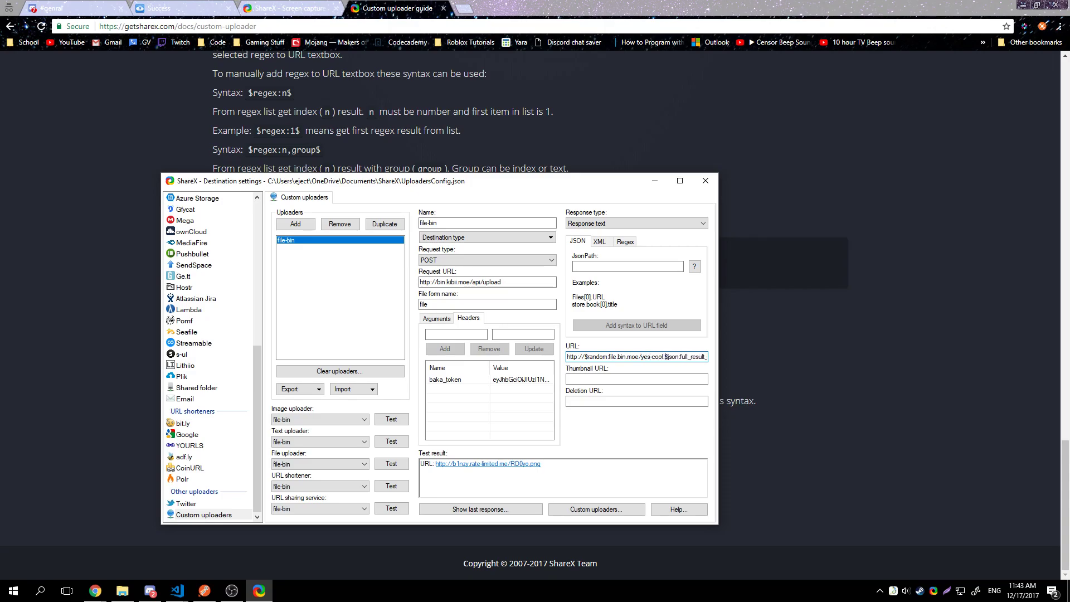
pyautogui.press('BackSpace')
pyautogui.write('/')
# Add |4chan.is-my.club/cancer-style/ as the second random value in the result URL and close the expression with $.
pyautogui.write('l4chan.is-my.club/')
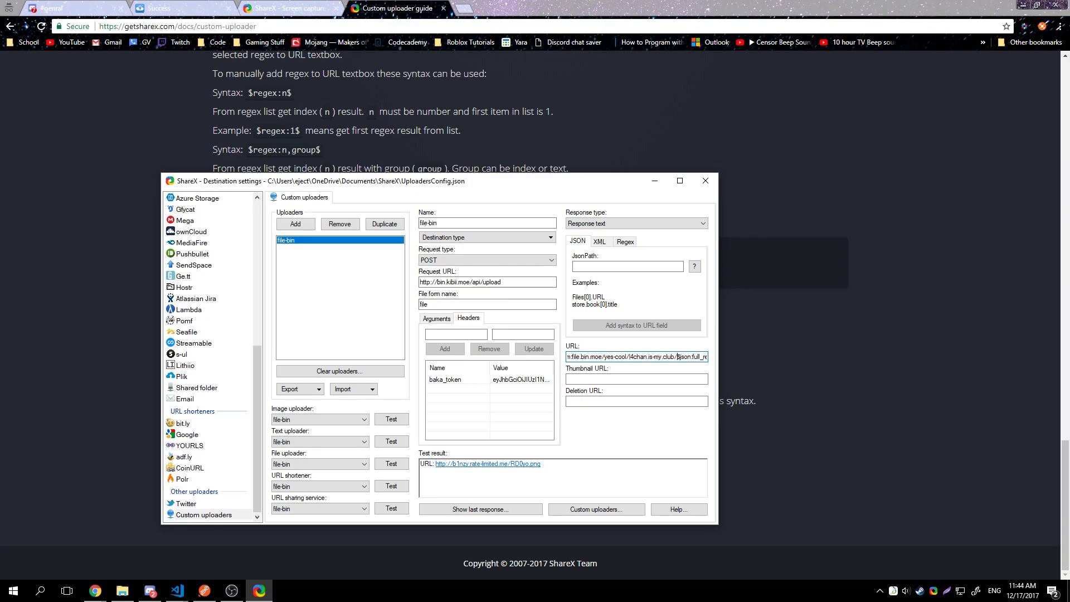
pyautogui.write('cancer-style/')
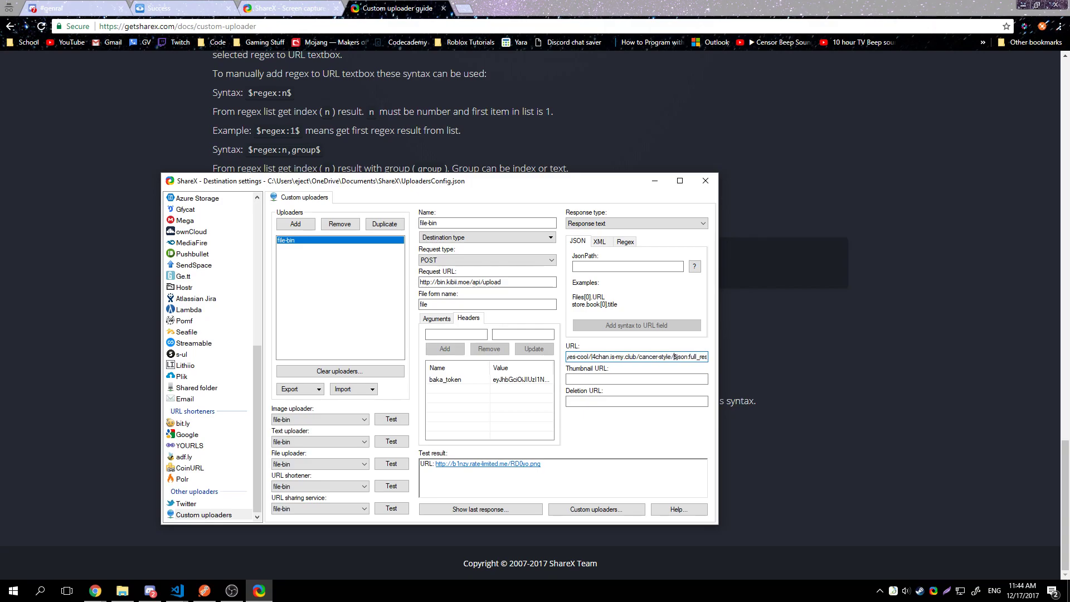
pyautogui.write('$')
pyautogui.click(354, 64)
pyautogui.press('ctrl+Print')
pyautogui.press('Escape')
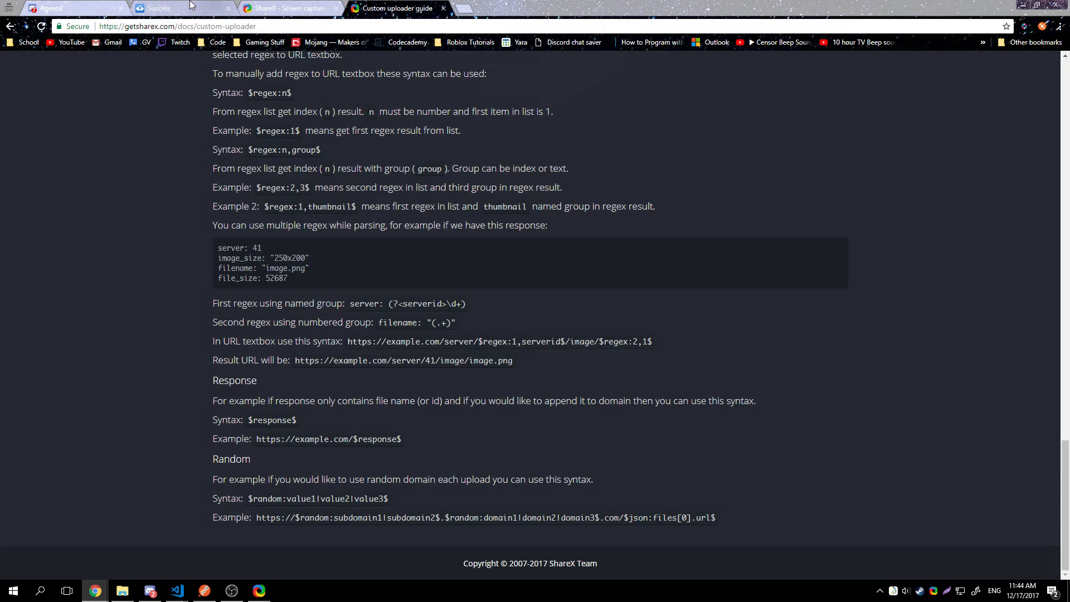
pyautogui.hotkey('ctrl', '1')
pyautogui.press('ctrl+Print')
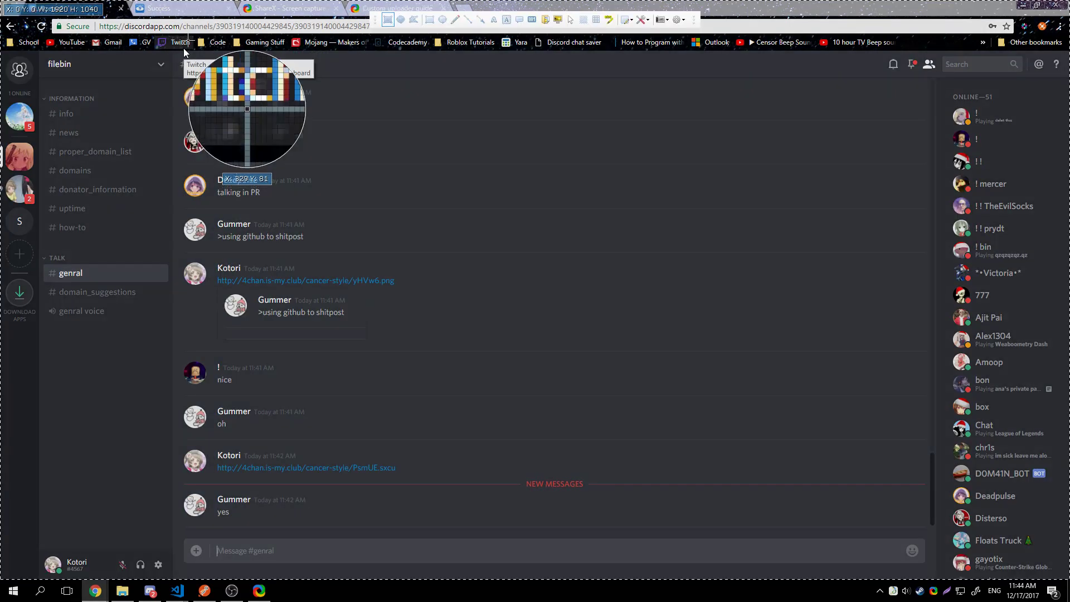
pyautogui.click(566, 517)
pyautogui.write('http://4chan.is-my.club/cancer-style/Q6KY8.png')
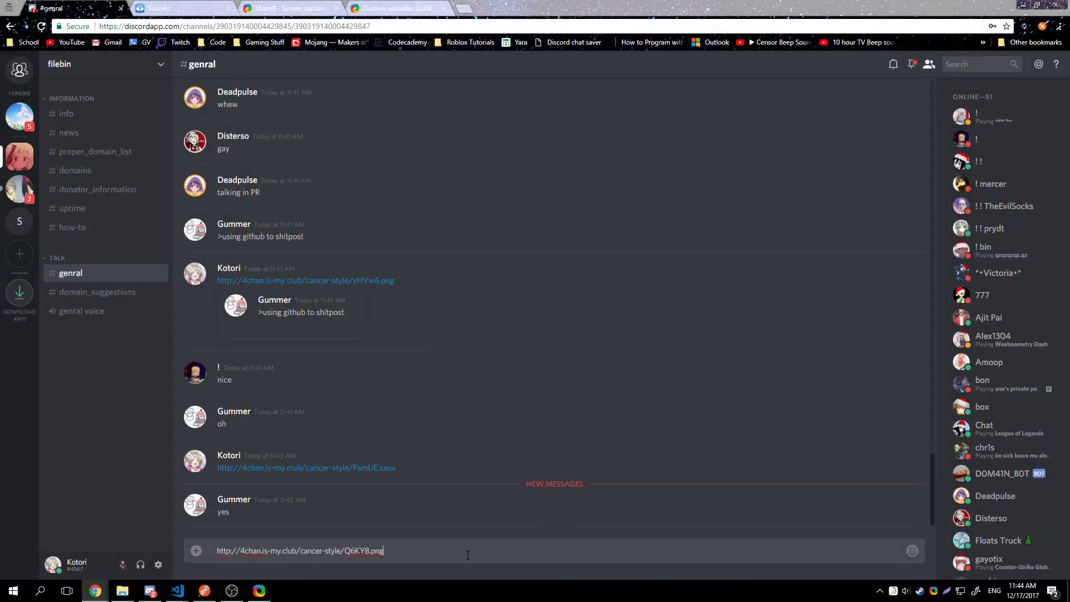
pyautogui.press('Return')
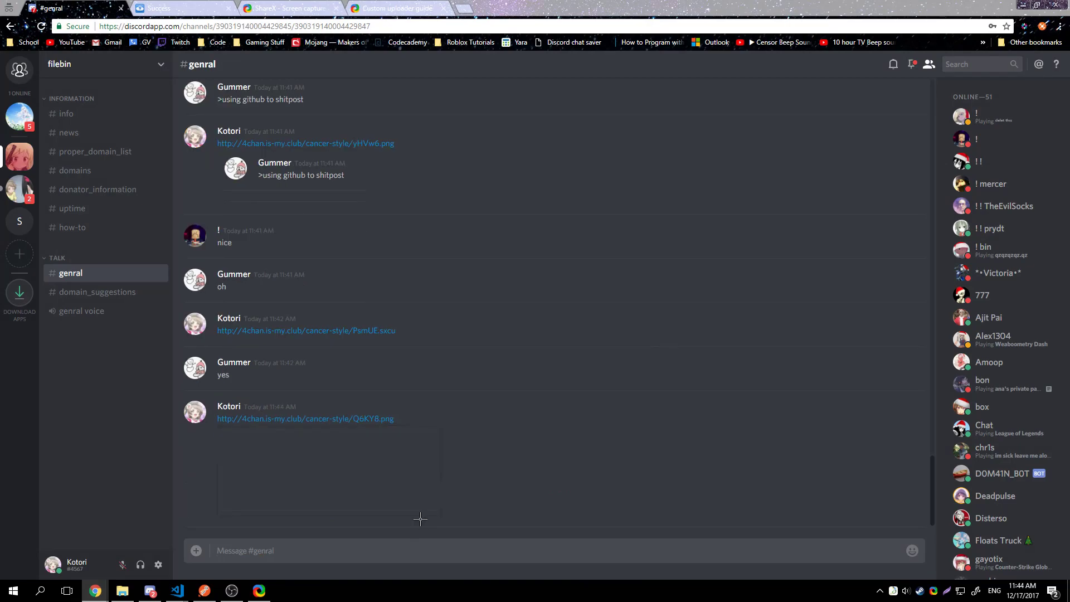
# Capture two more screen regions and post each upload link, TEKhl.png and tsLJU.png, in the #genral channel.
pyautogui.moveTo(458, 370); pyautogui.dragTo(570, 454)
pyautogui.write('http://4chan.is-my.club/cancer-style/TEKhl.png')
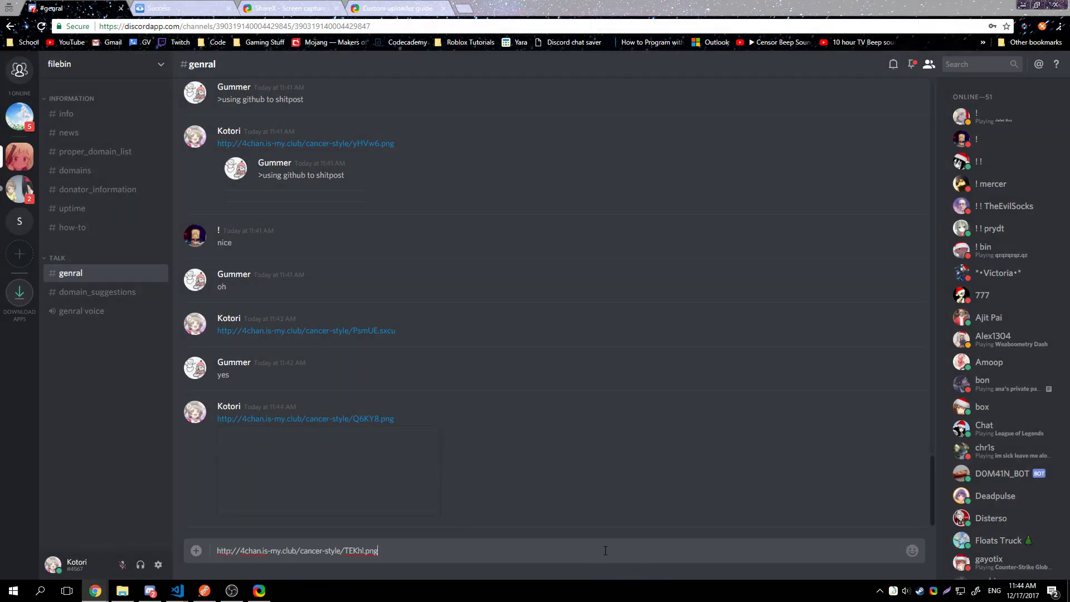
pyautogui.press('Return')
pyautogui.press('ctrl+Print')
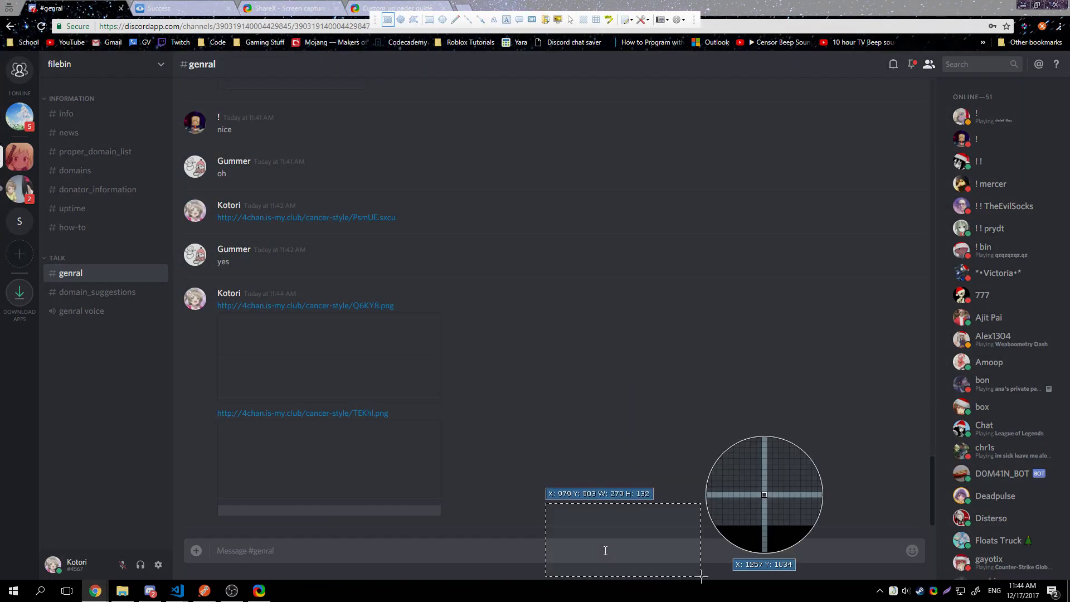
pyautogui.write('http://4chan.is-my.club/cancer-style/tsLJU.png')
pyautogui.press('Return')
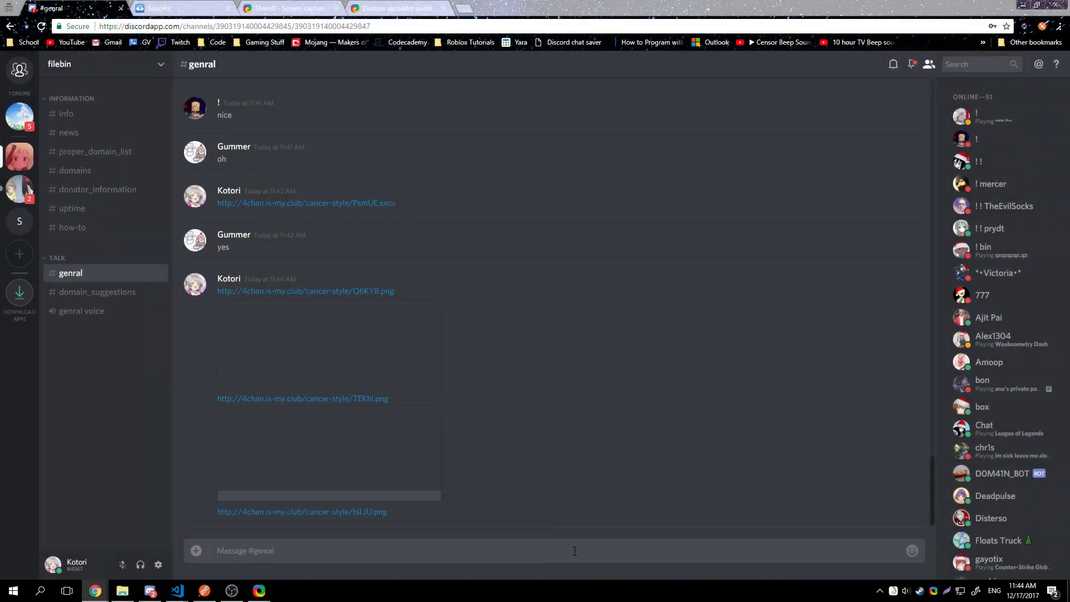
# Return to ShareX's custom uploader settings and check the random domain expression in the result URL.
pyautogui.press('ctrl+Print')
pyautogui.press('Escape')
pyautogui.click(263, 593)
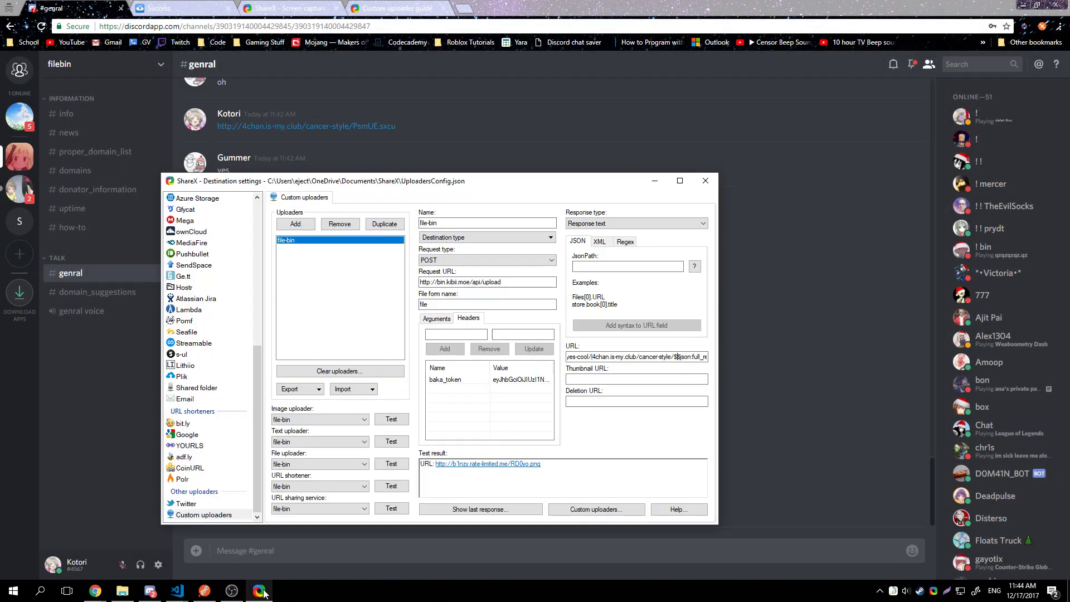
pyautogui.doubleClick(644, 357)
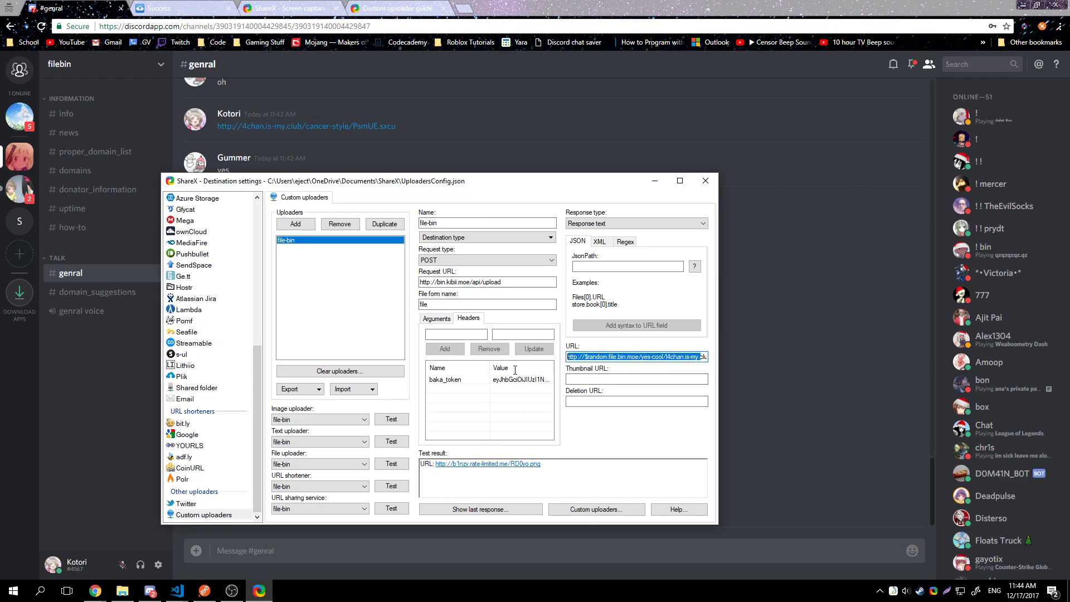
pyautogui.click(624, 357)
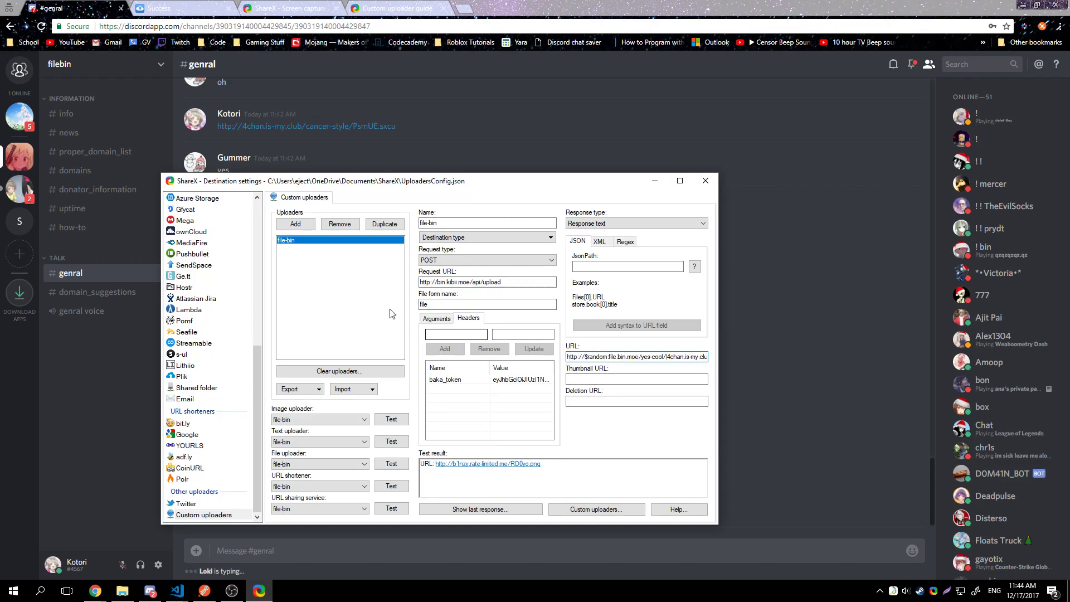
pyautogui.click(727, 406)
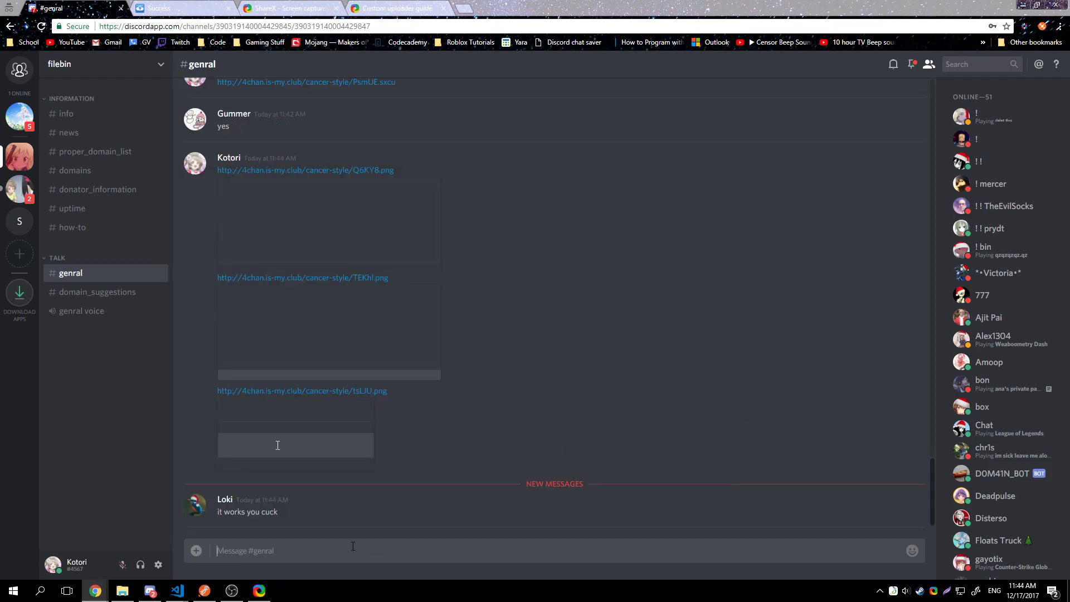
pyautogui.write('http://file.bin.moe/yes-cool/lerx2.png')
pyautogui.press('Return')
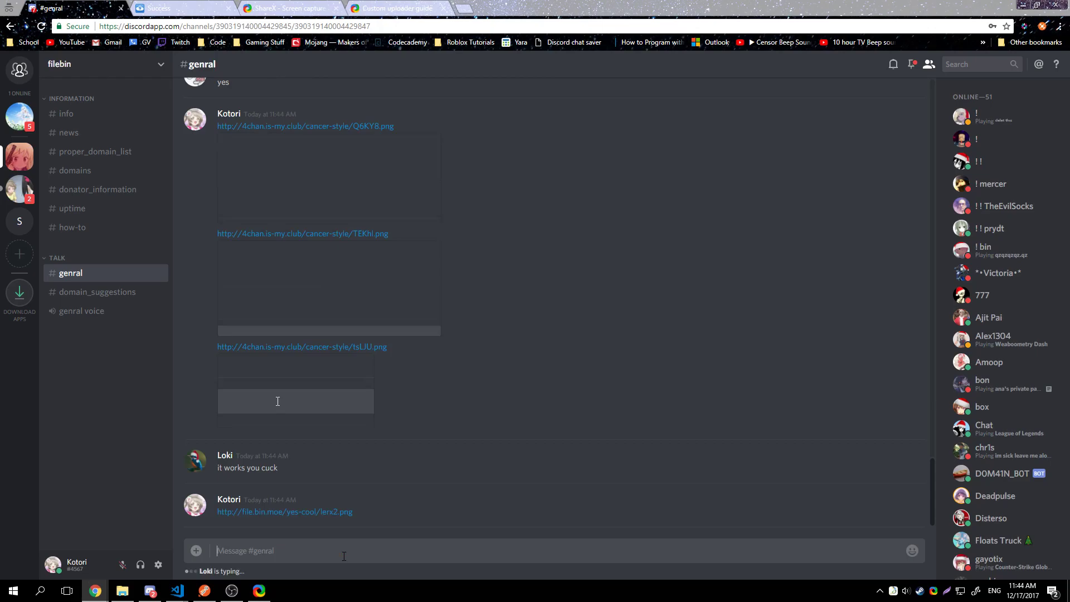
pyautogui.press('ctrl+Print')
pyautogui.press('Escape')
# Send the messages "im bin" and "showing something" in the #genral channel.
pyautogui.write('im bin')
pyautogui.press('Return')
pyautogui.write('shg')
pyautogui.press('BackSpace')
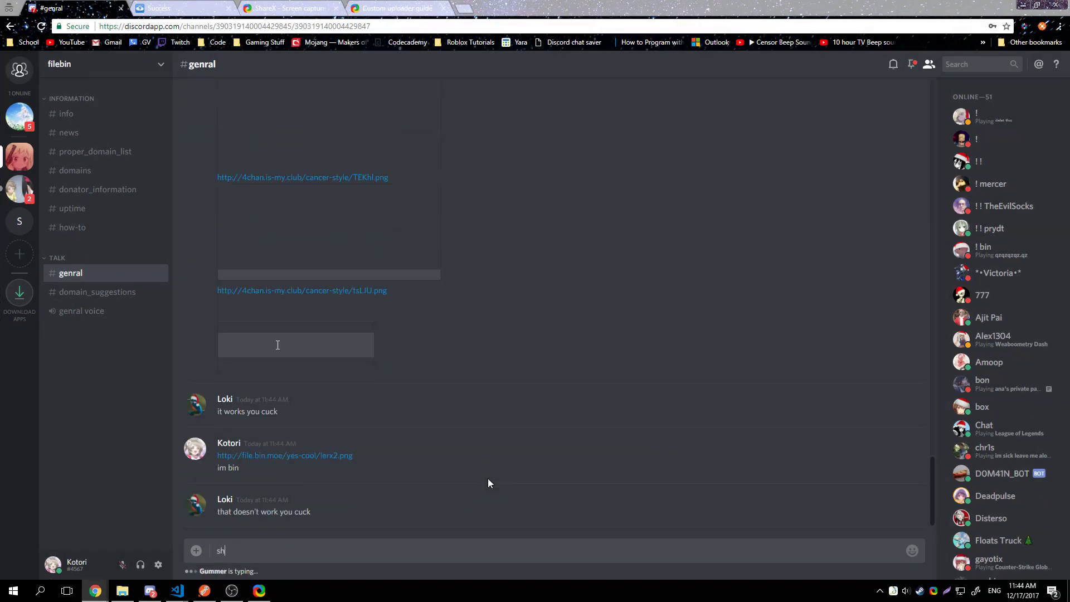
pyautogui.write('owing somehi')
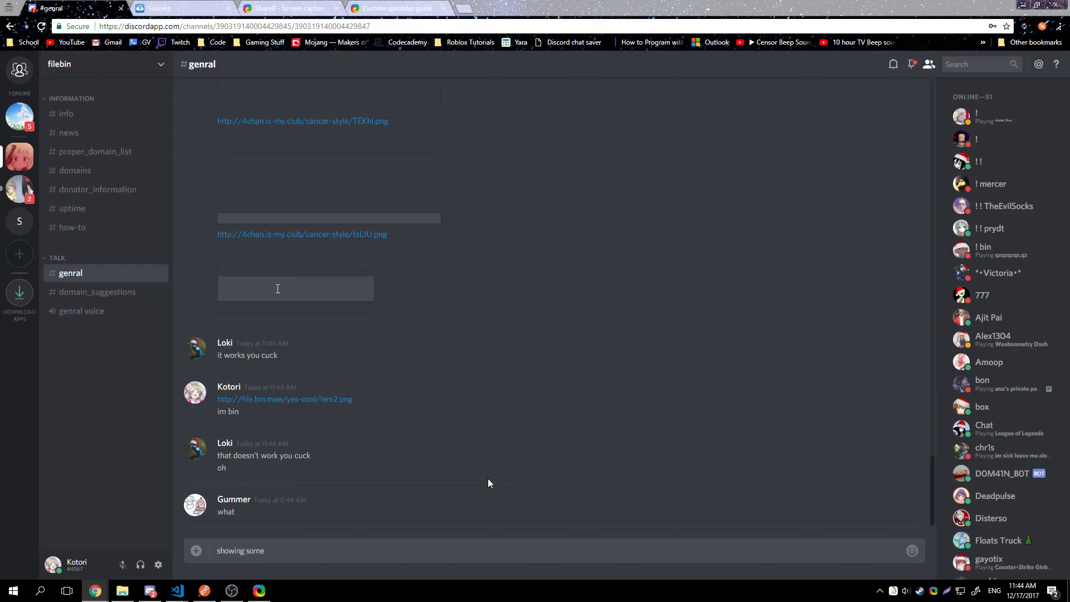
pyautogui.press('BackSpace')
pyautogui.write('thing')
pyautogui.press('Return')
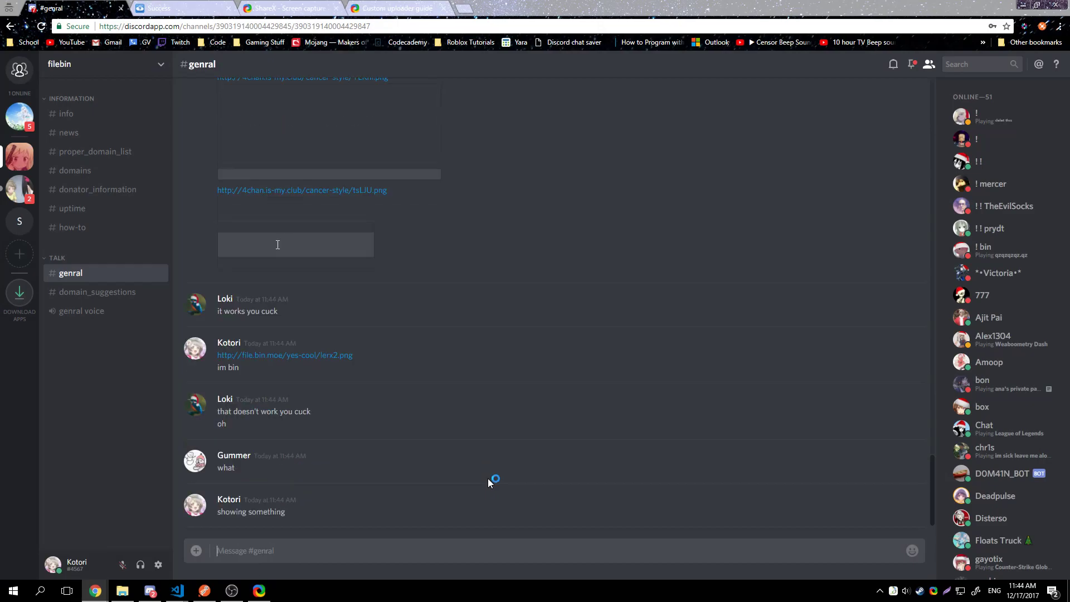
# Replace the address in the custom uploader guide's browser tab with a copied file.bin.moe upload link and load it.
pyautogui.press('Escape')
pyautogui.click(181, 8)
pyautogui.click(396, 8)
pyautogui.click(393, 27)
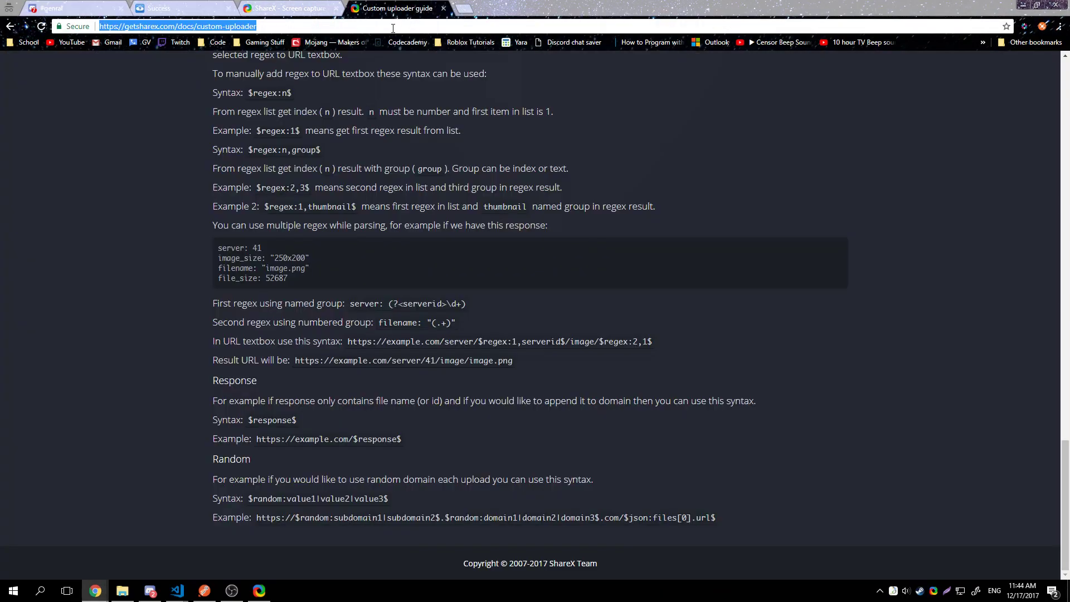
pyautogui.write('http://4chan.is-my.club/cancer-style/qnV4w.png')
pyautogui.hotkey('ctrl', 'a')
pyautogui.press('BackSpace')
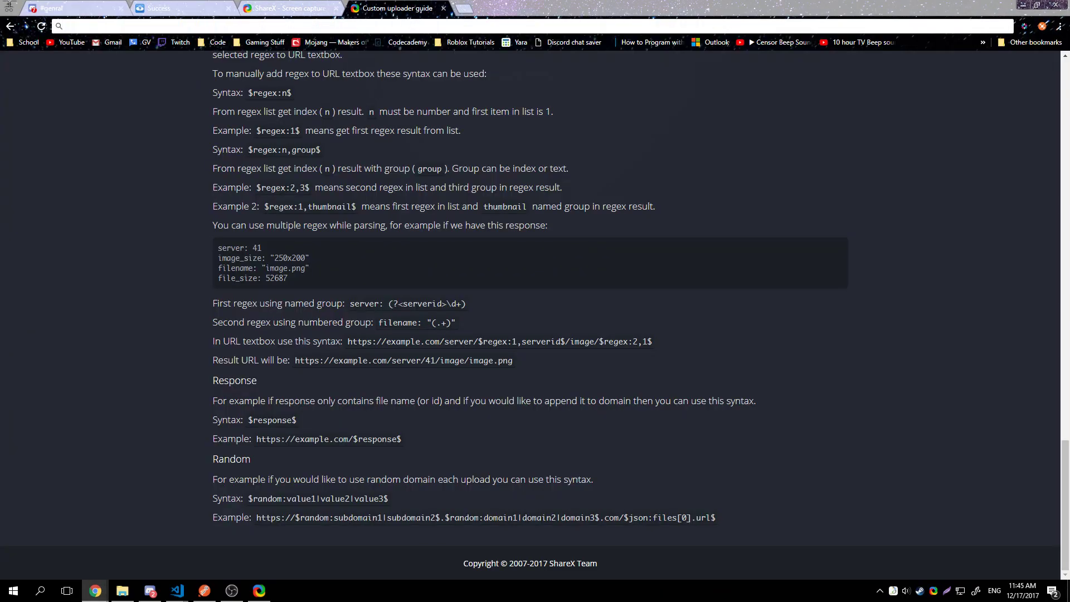
pyautogui.hotkey('ctrl', 'v')
pyautogui.press('Return')
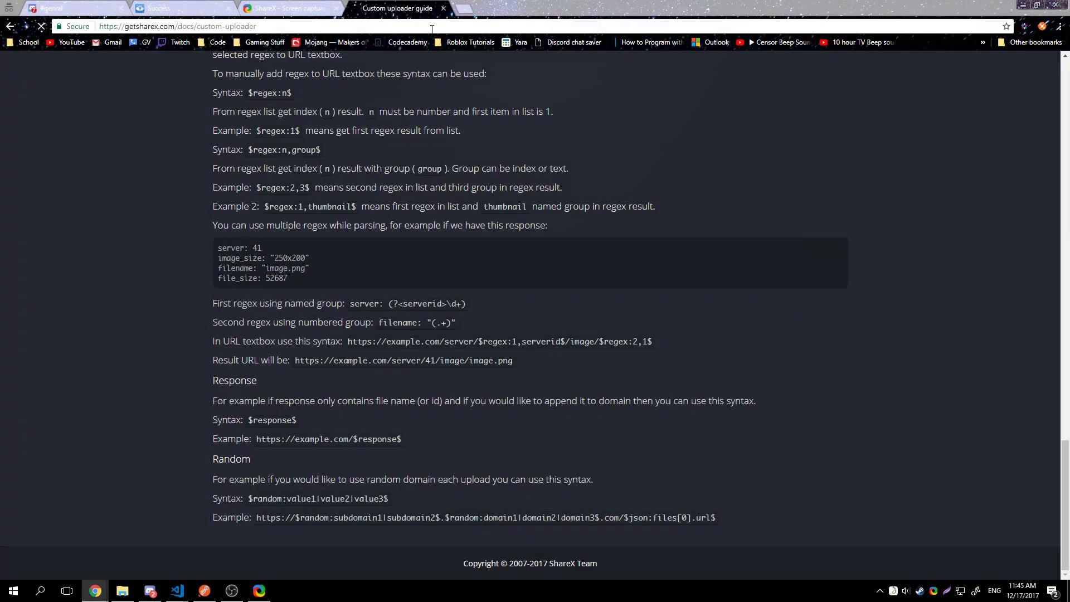
# Return to the #genral Discord channel and look through its member list.
pyautogui.click(258, 7)
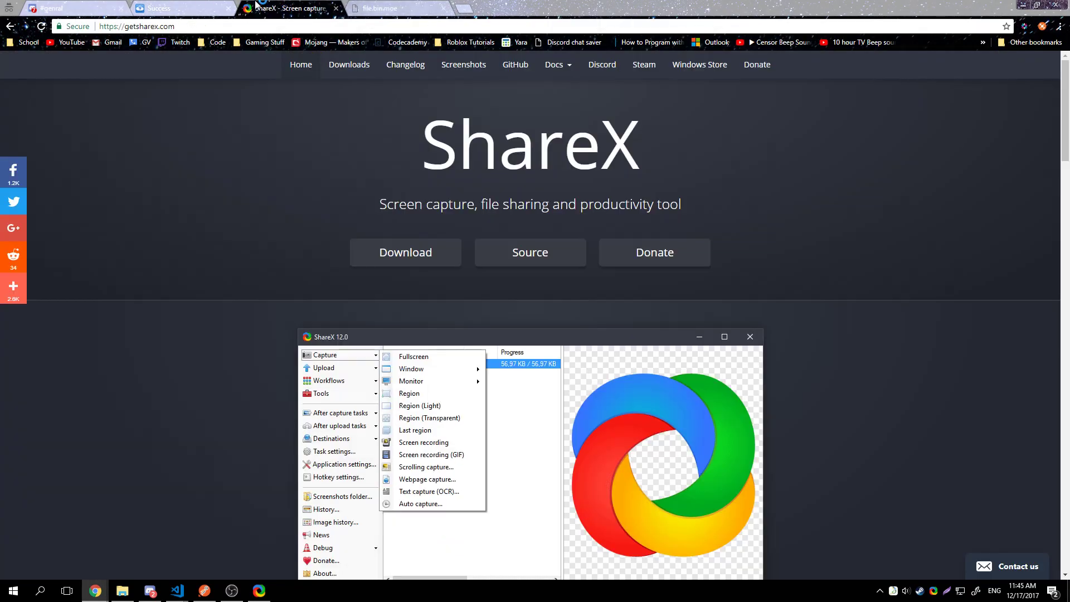
pyautogui.click(181, 8)
pyautogui.click(72, 8)
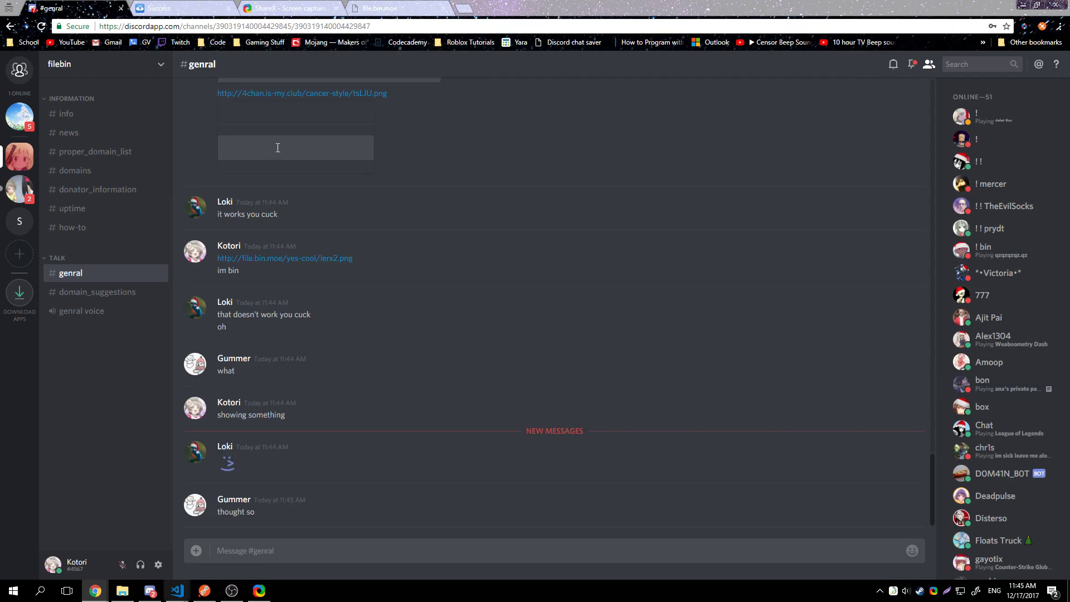
pyautogui.scroll(-13, 1058, 410)
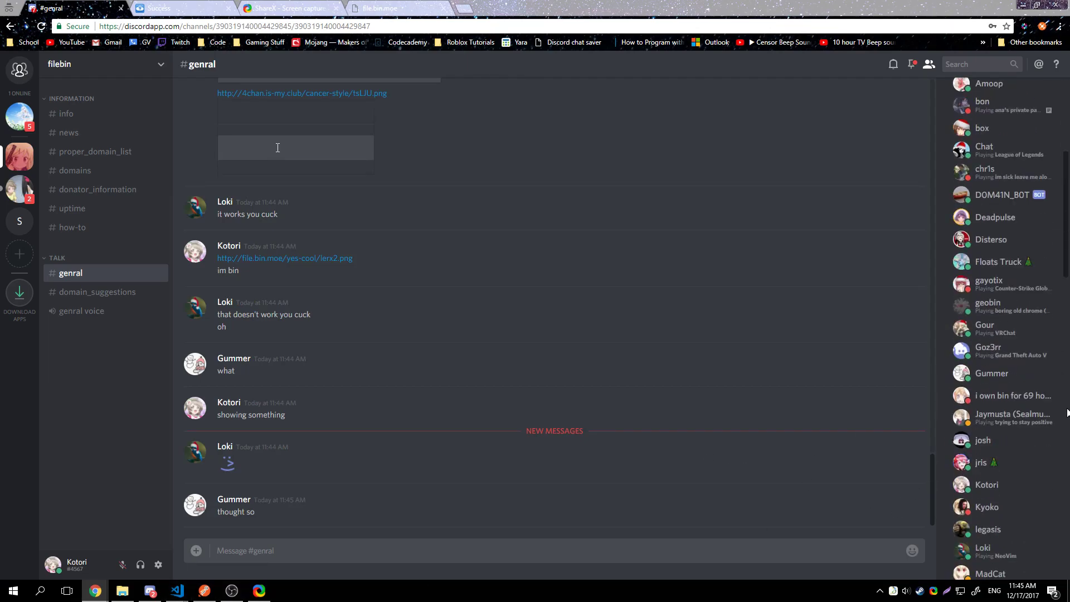
pyautogui.rightClick(919, 589)
pyautogui.click(765, 455)
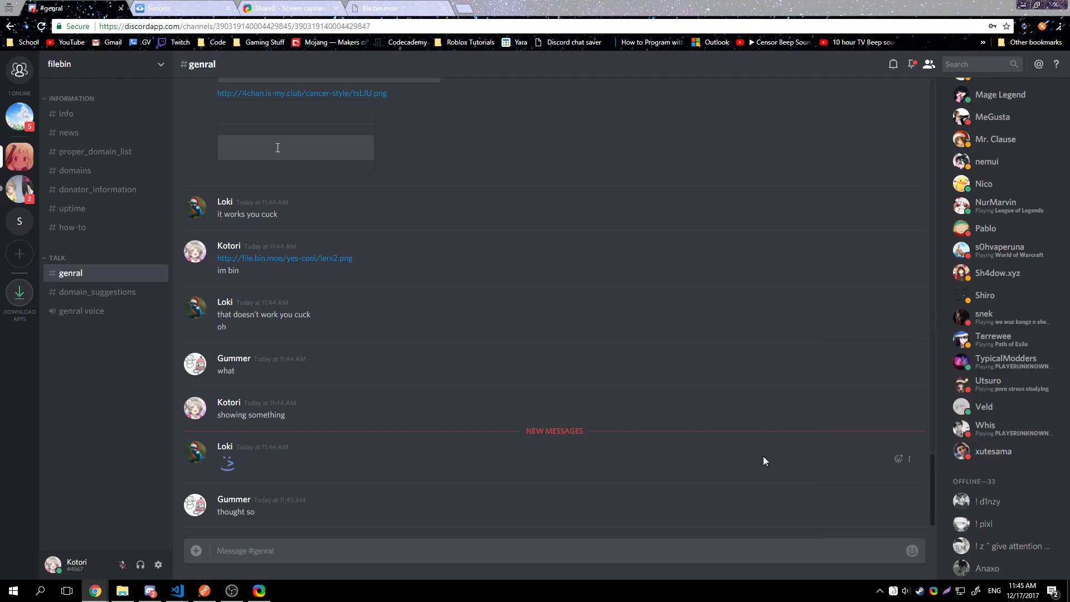